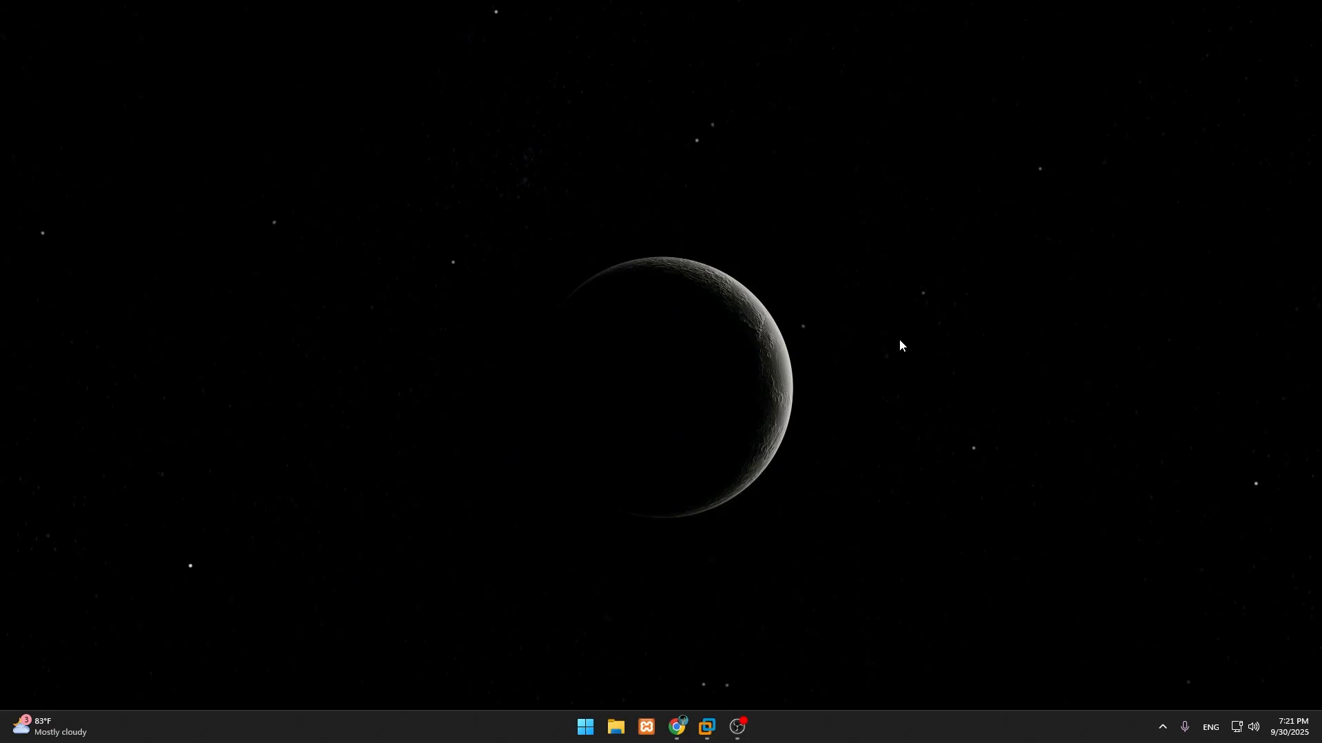
# Switch to VMware Workstation and maximize its window with the Windows Server 2022 virtual machine
pyautogui.rightClick(899, 340)
pyautogui.click(957, 393)
pyautogui.click(707, 726)
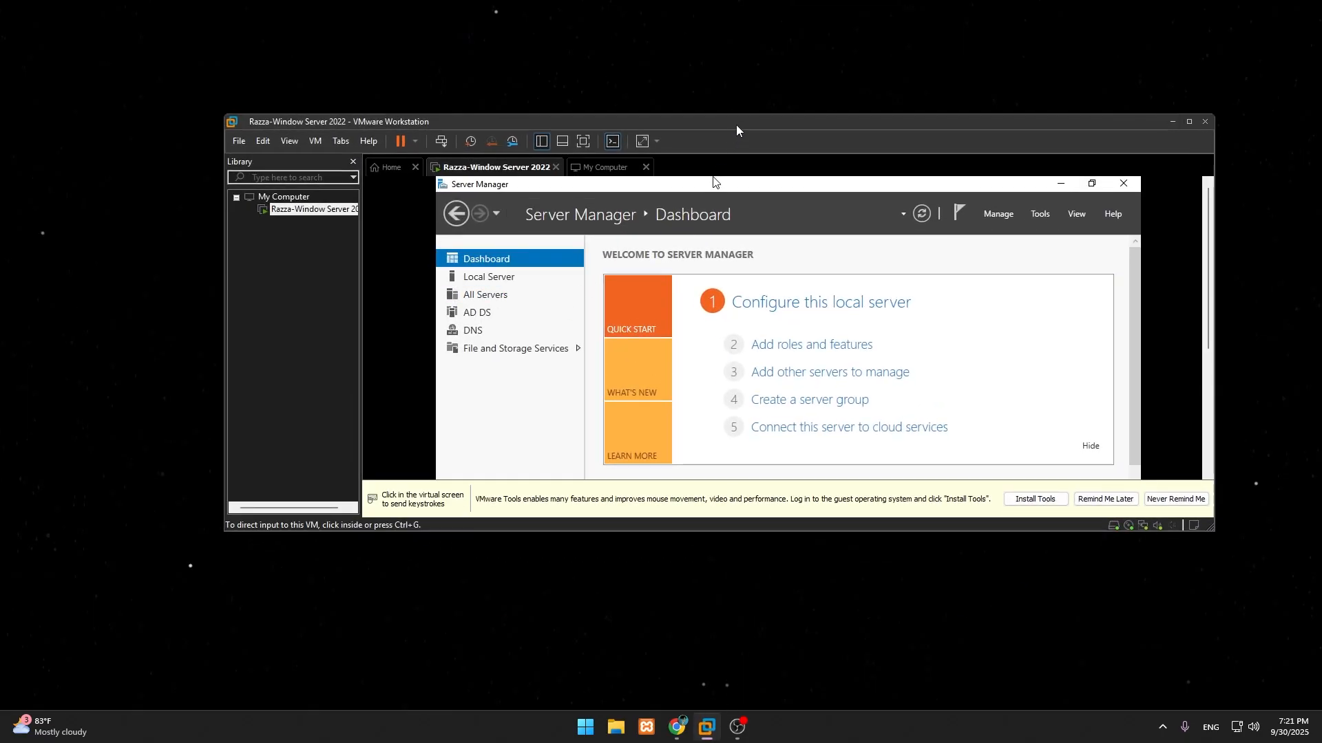
pyautogui.moveTo(735, 127); pyautogui.dragTo(591, 89)
pyautogui.click(1046, 84)
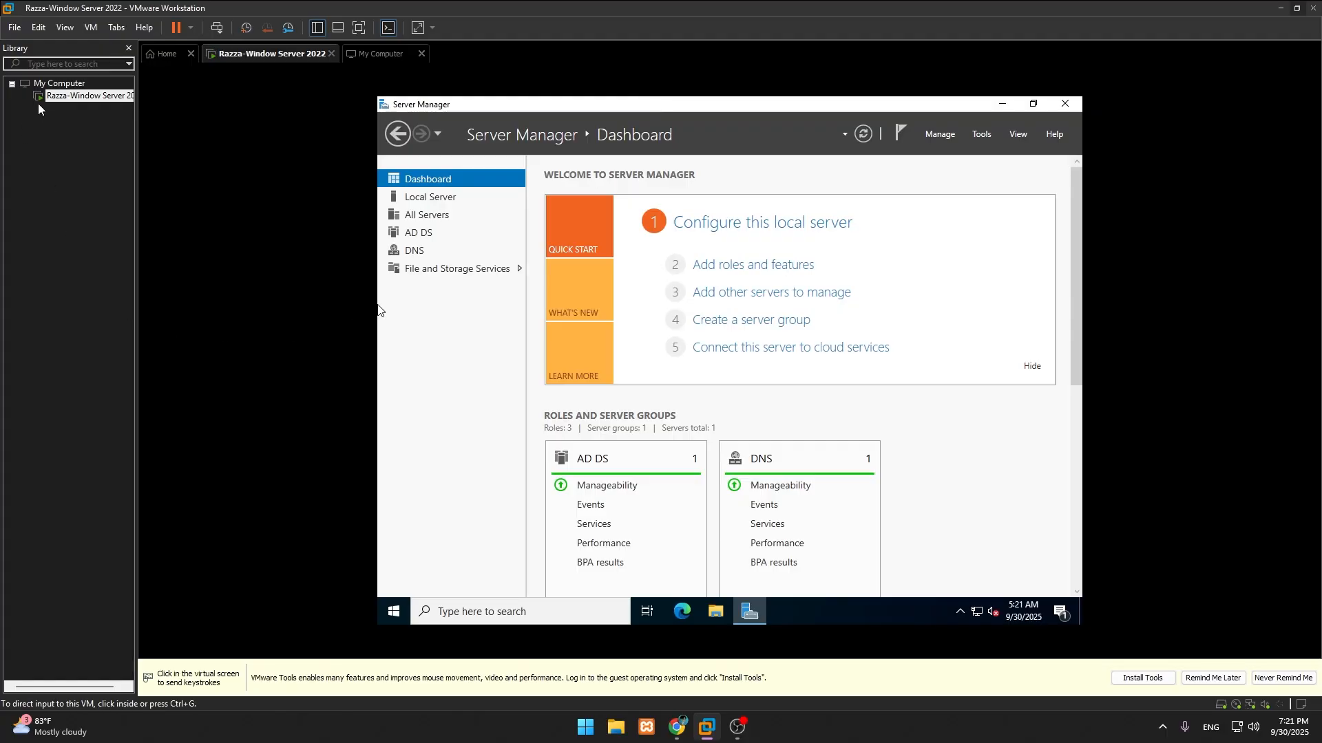
pyautogui.rightClick(66, 97)
pyautogui.click(43, 105)
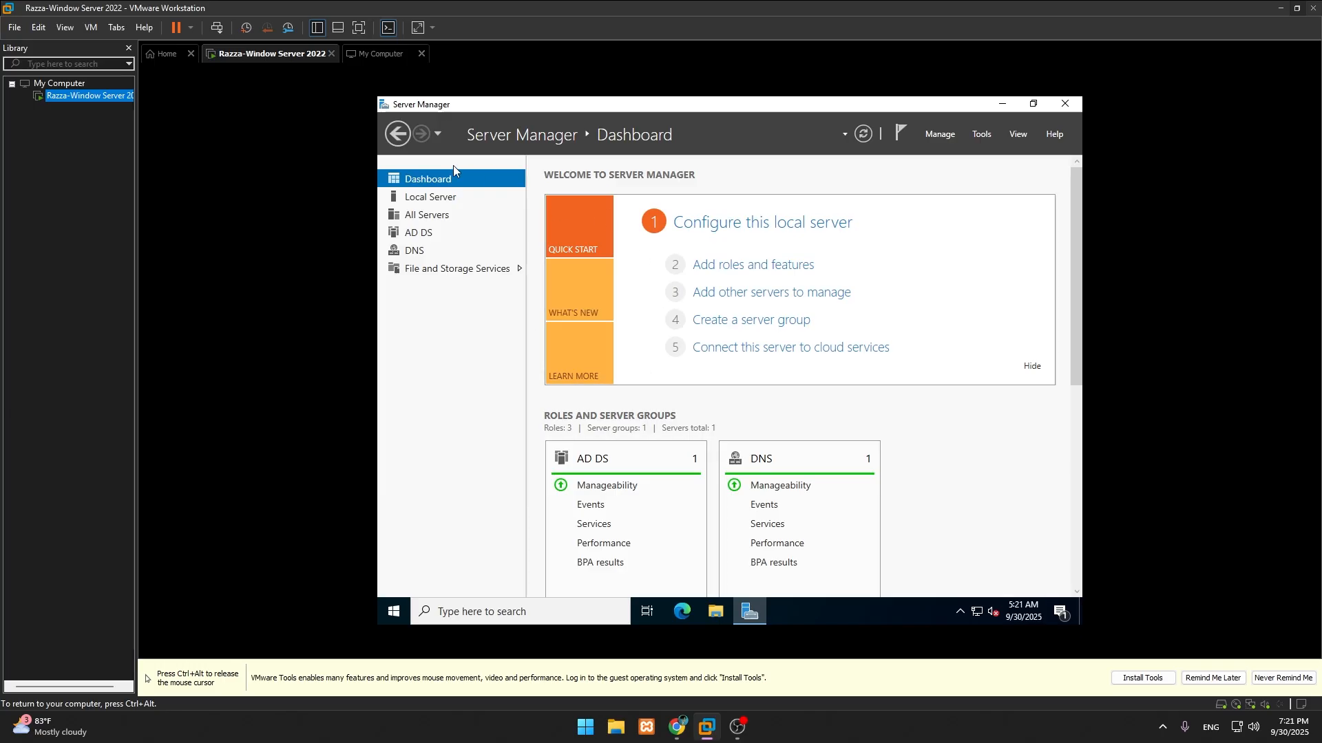
pyautogui.doubleClick(463, 105)
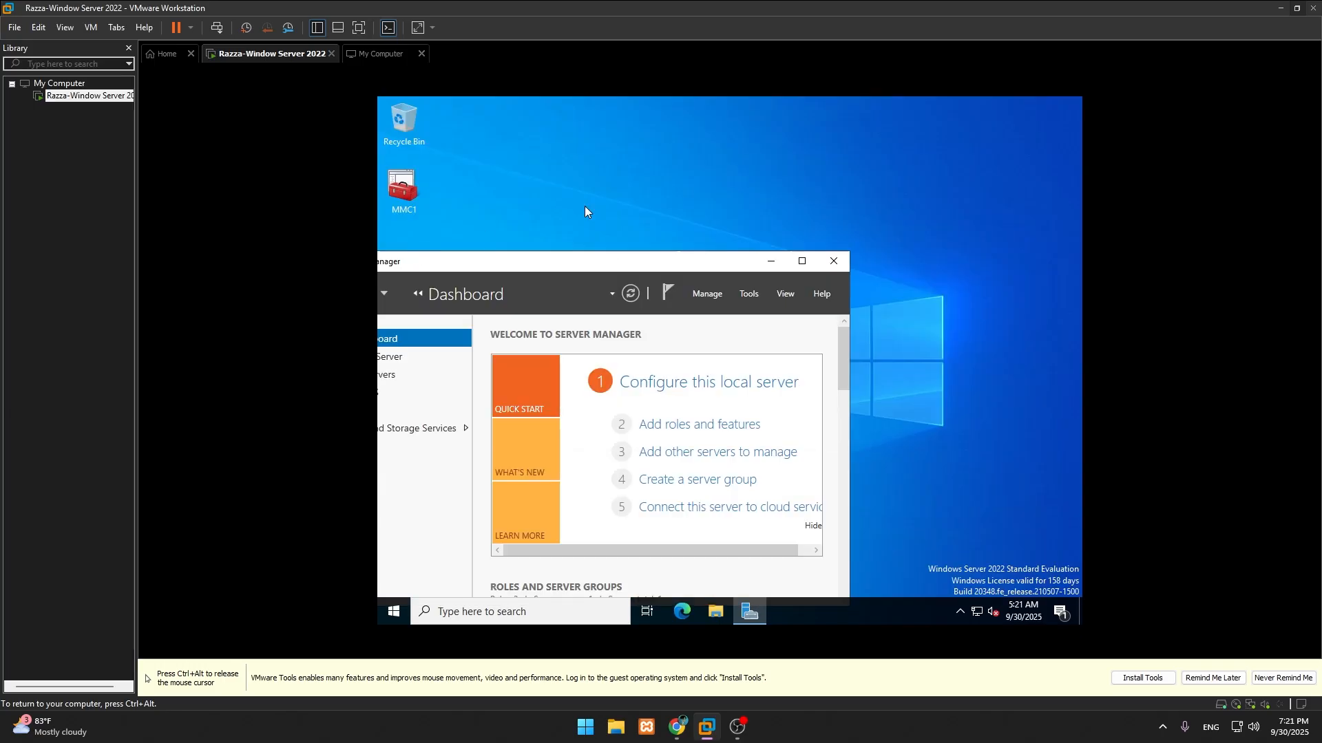
pyautogui.click(803, 265)
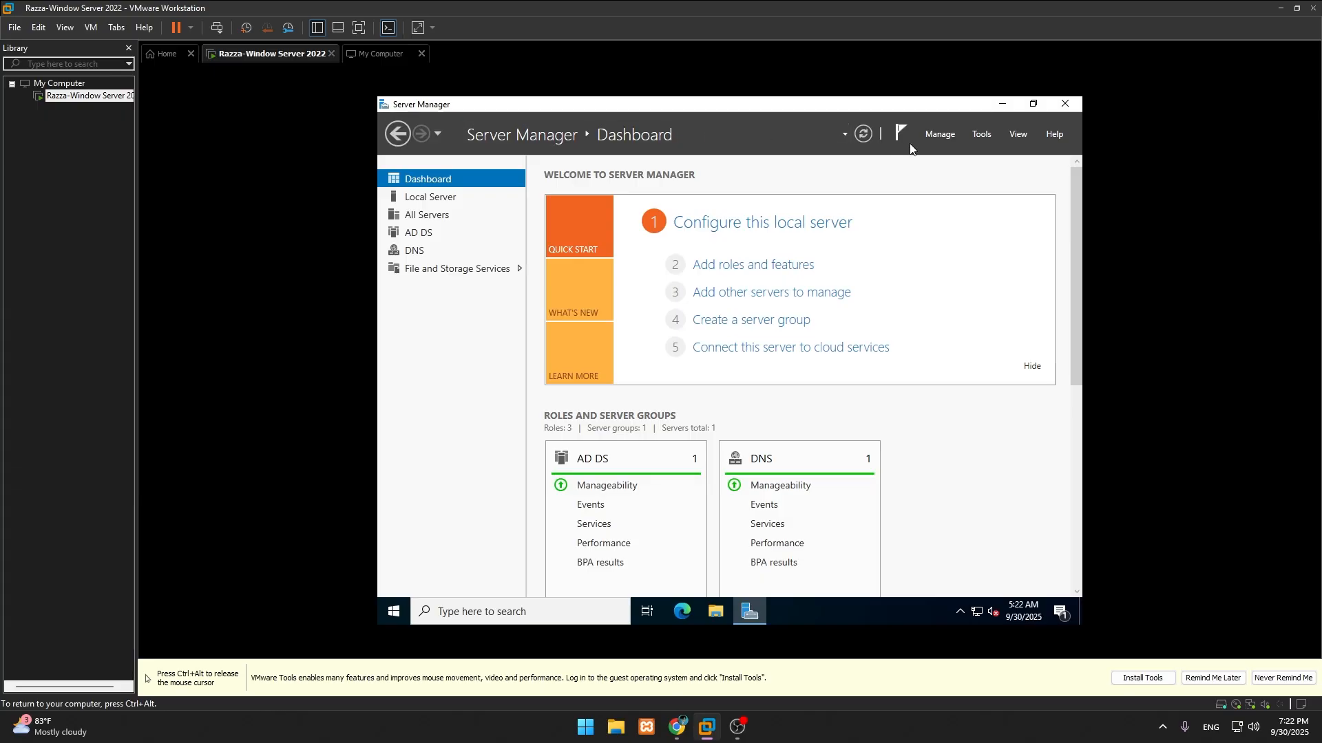
pyautogui.click(940, 136)
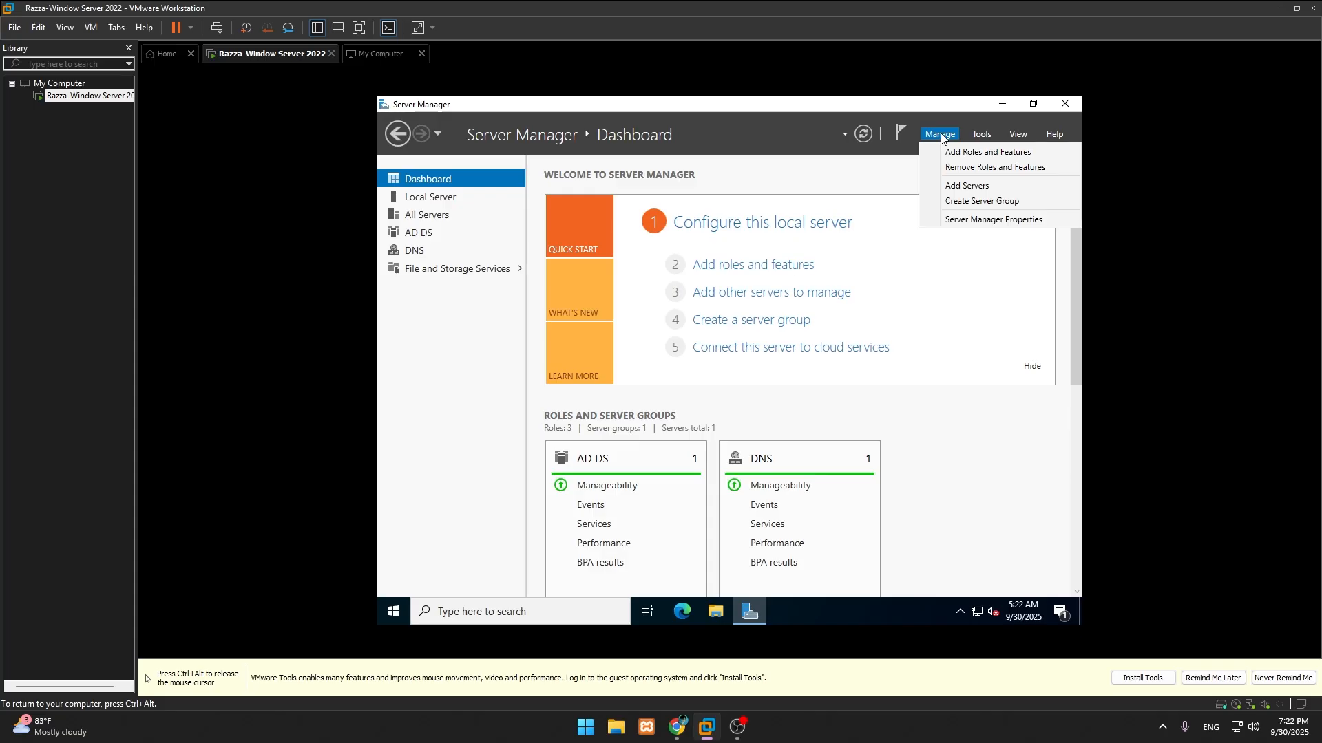
pyautogui.click(810, 190)
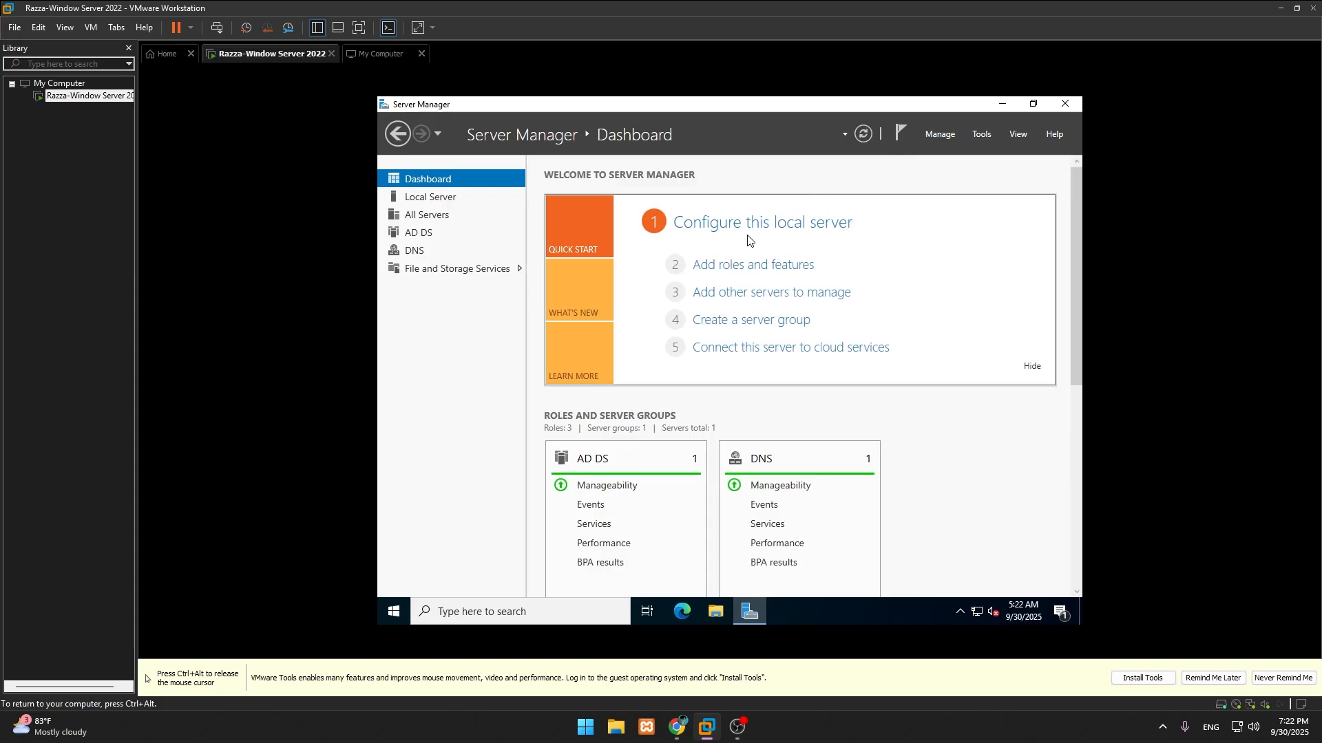
# Start adding roles and features with a role-based or feature-based installation on the Windows Server 2022 machine in the server pool
pyautogui.click(949, 135)
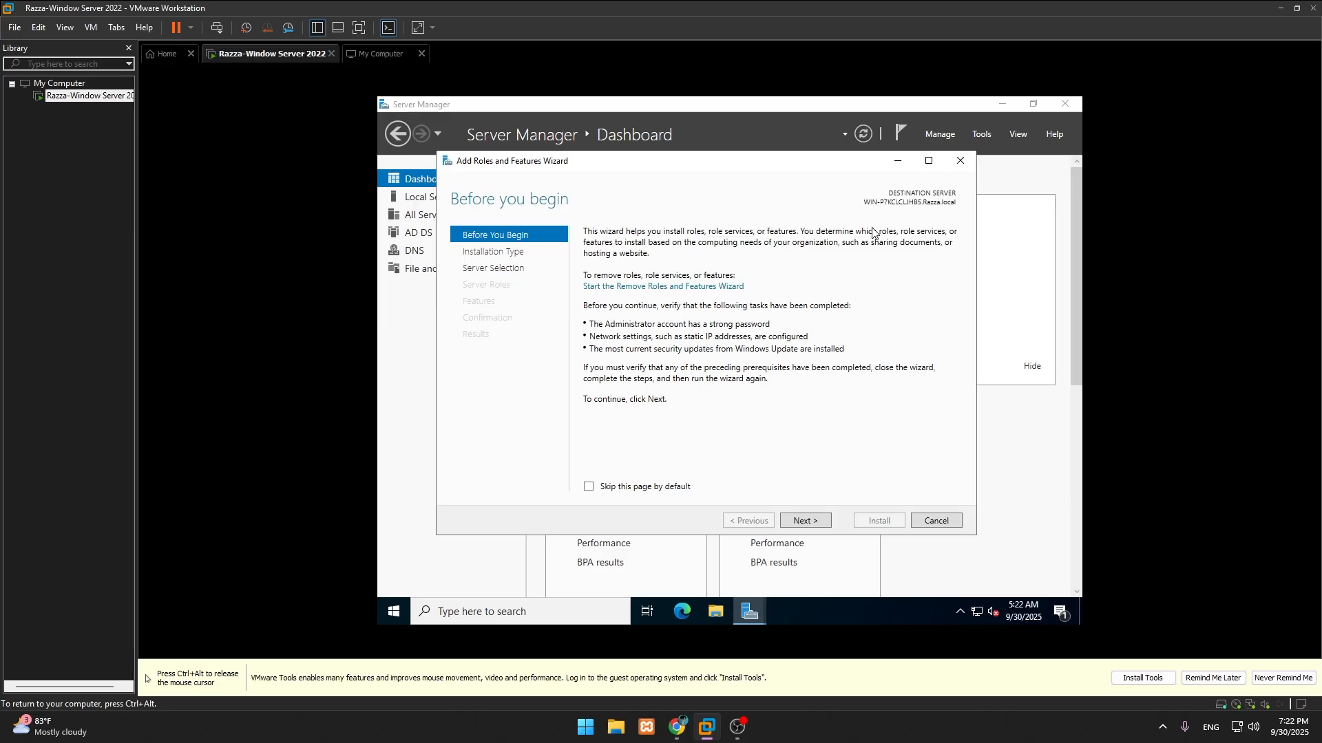
pyautogui.click(752, 517)
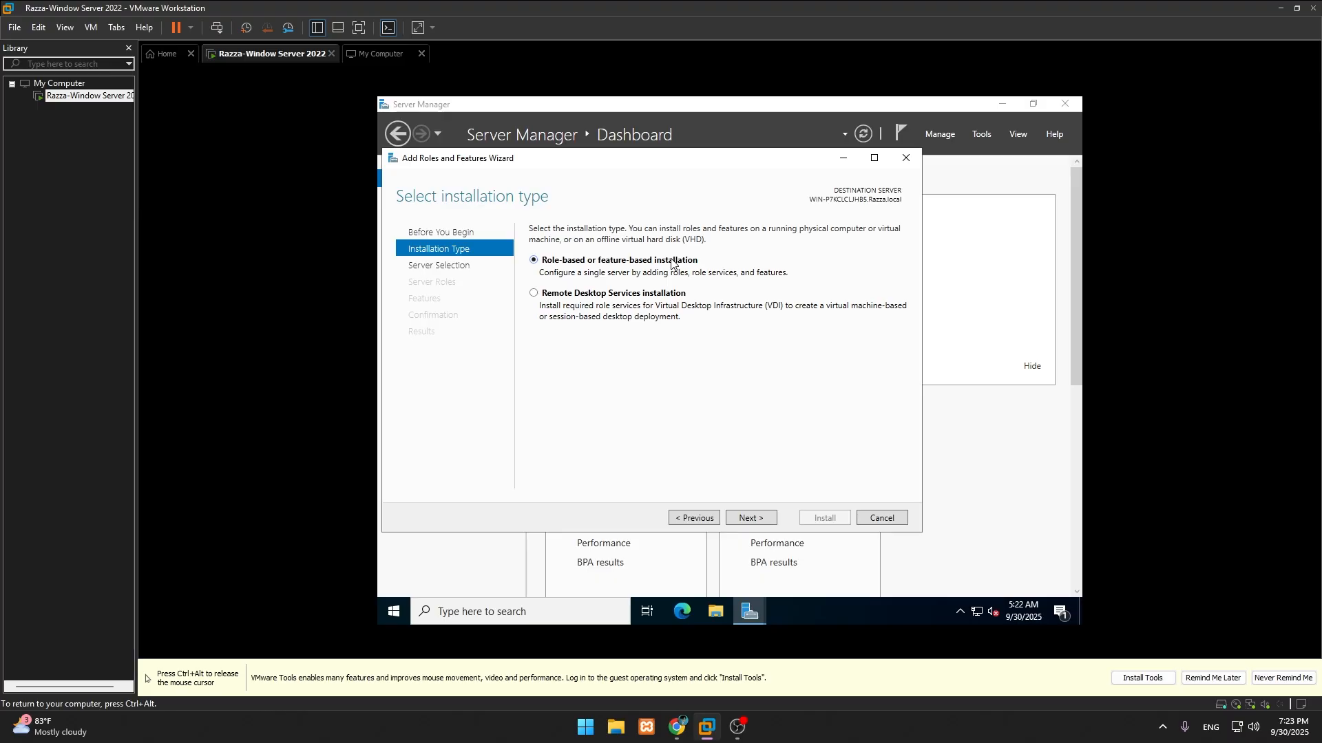
pyautogui.click(759, 521)
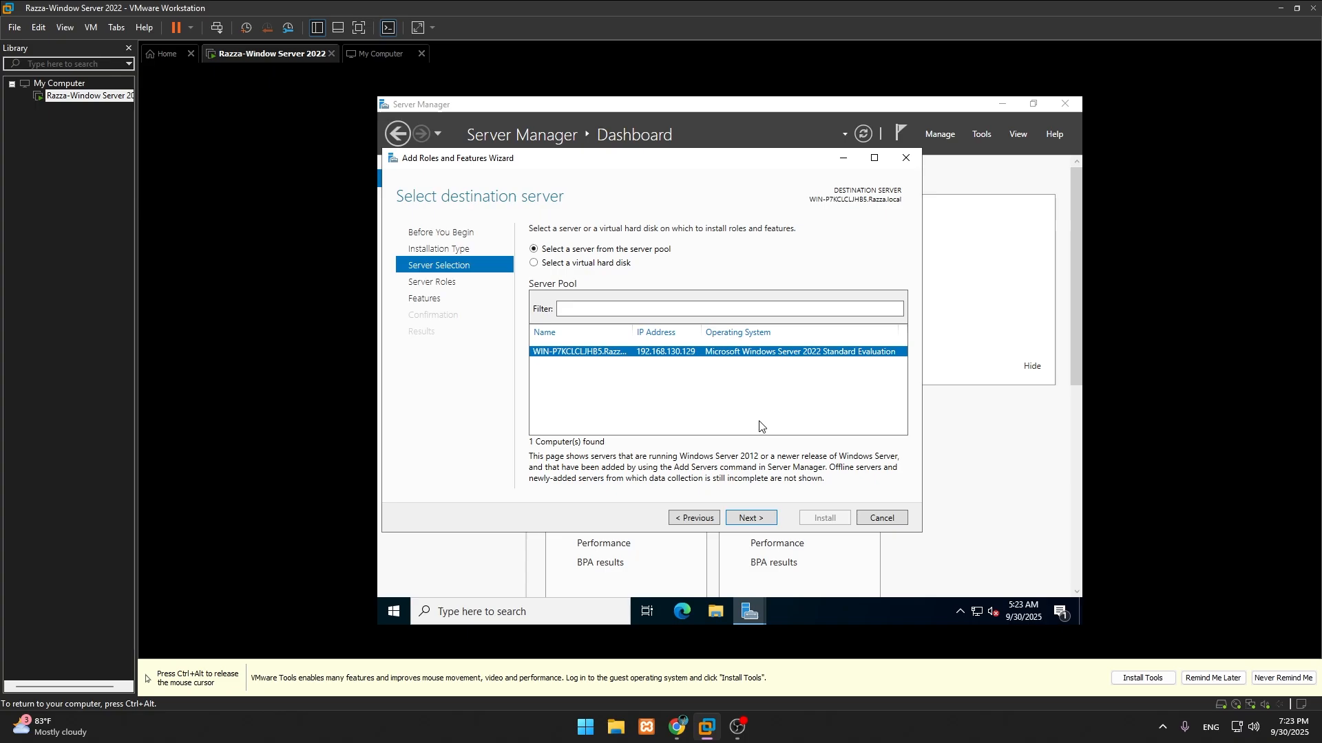
pyautogui.click(762, 522)
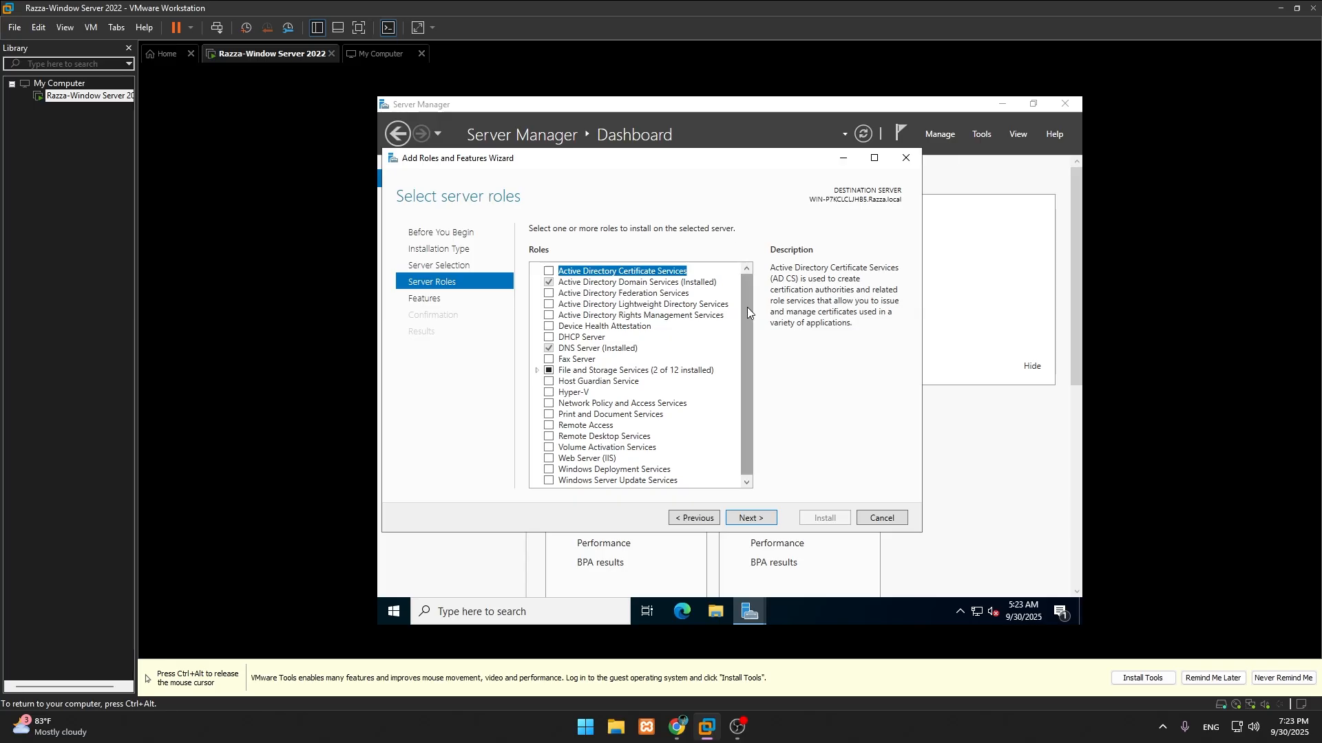
# Select File Server Resource Manager under File and iSCSI Services, including its required management tools
pyautogui.moveTo(747, 309); pyautogui.dragTo(750, 327)
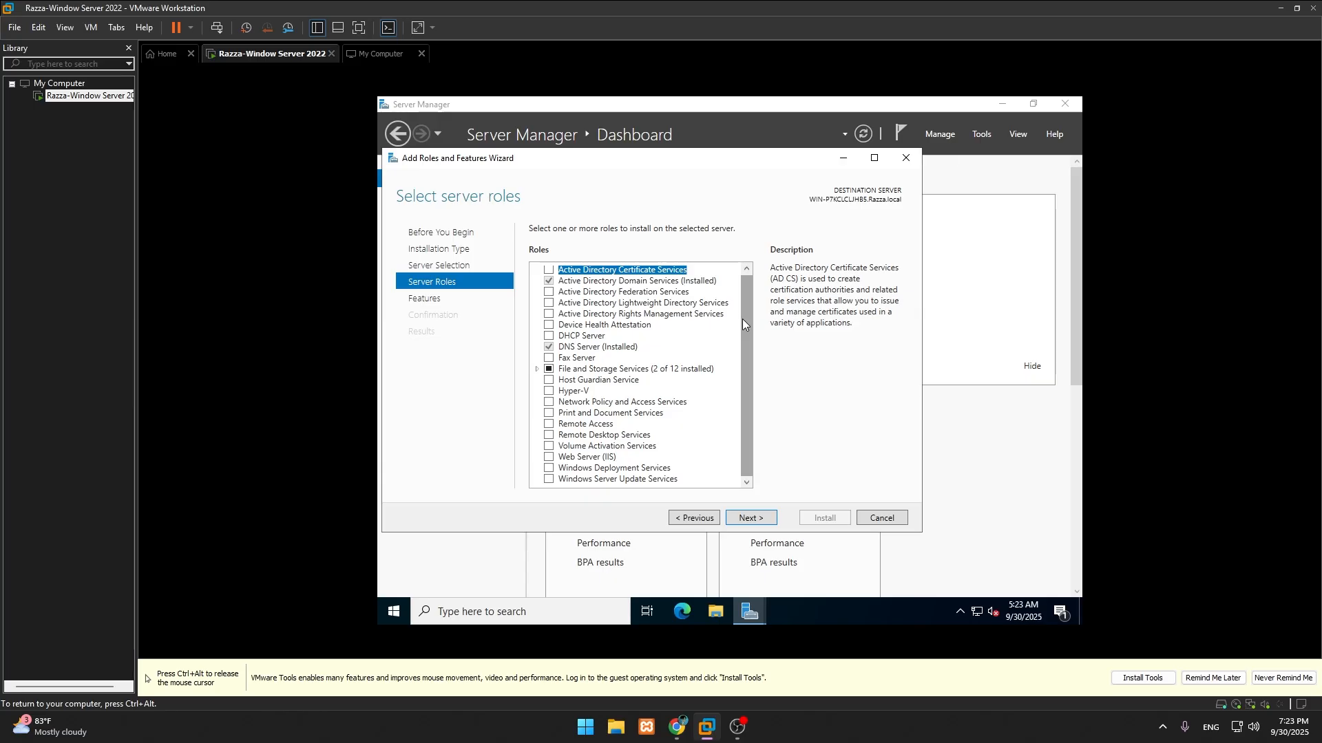
pyautogui.moveTo(749, 333); pyautogui.dragTo(745, 308)
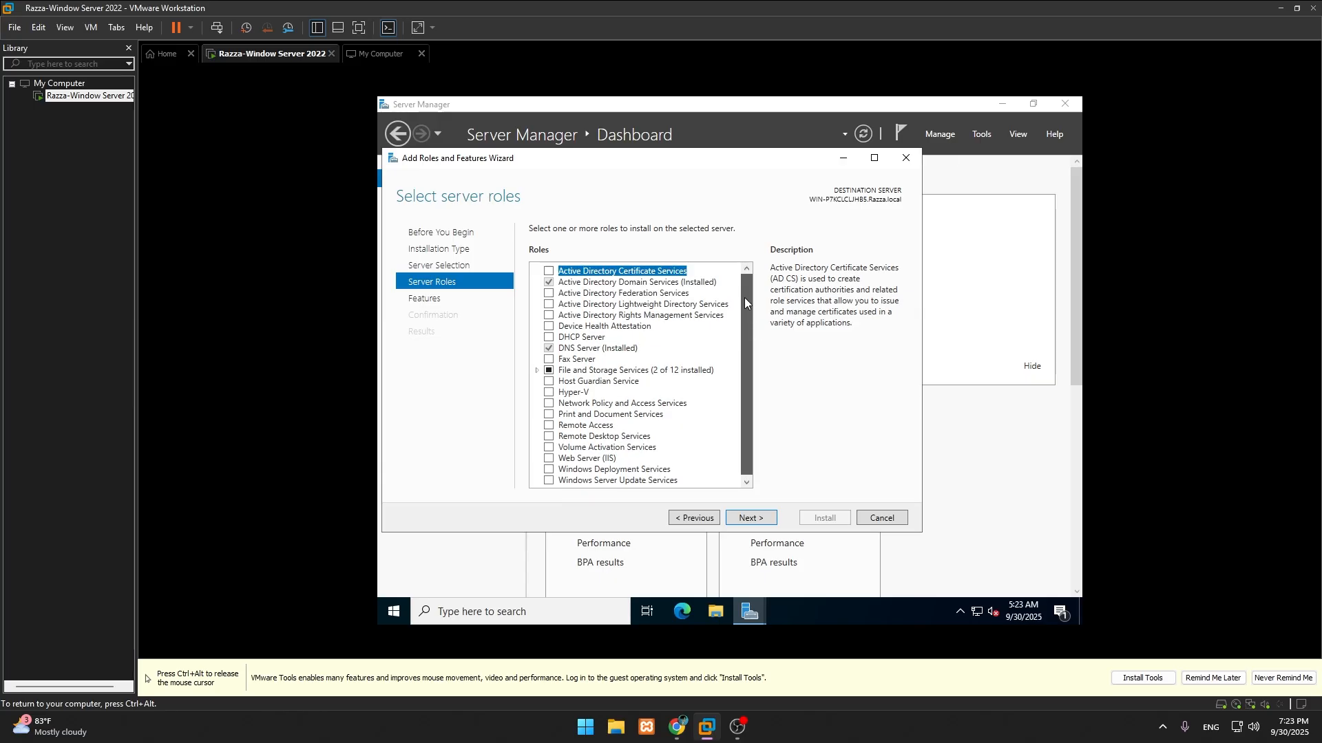
pyautogui.click(536, 370)
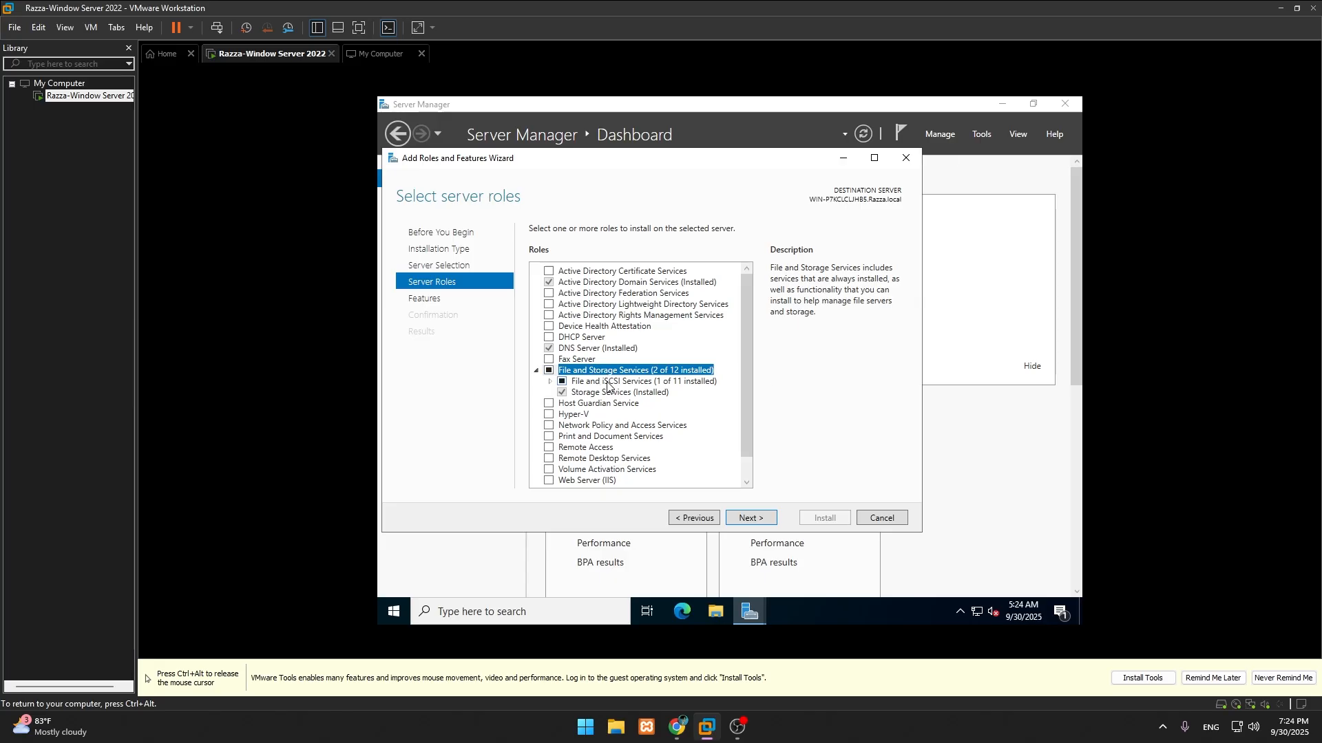
pyautogui.click(550, 382)
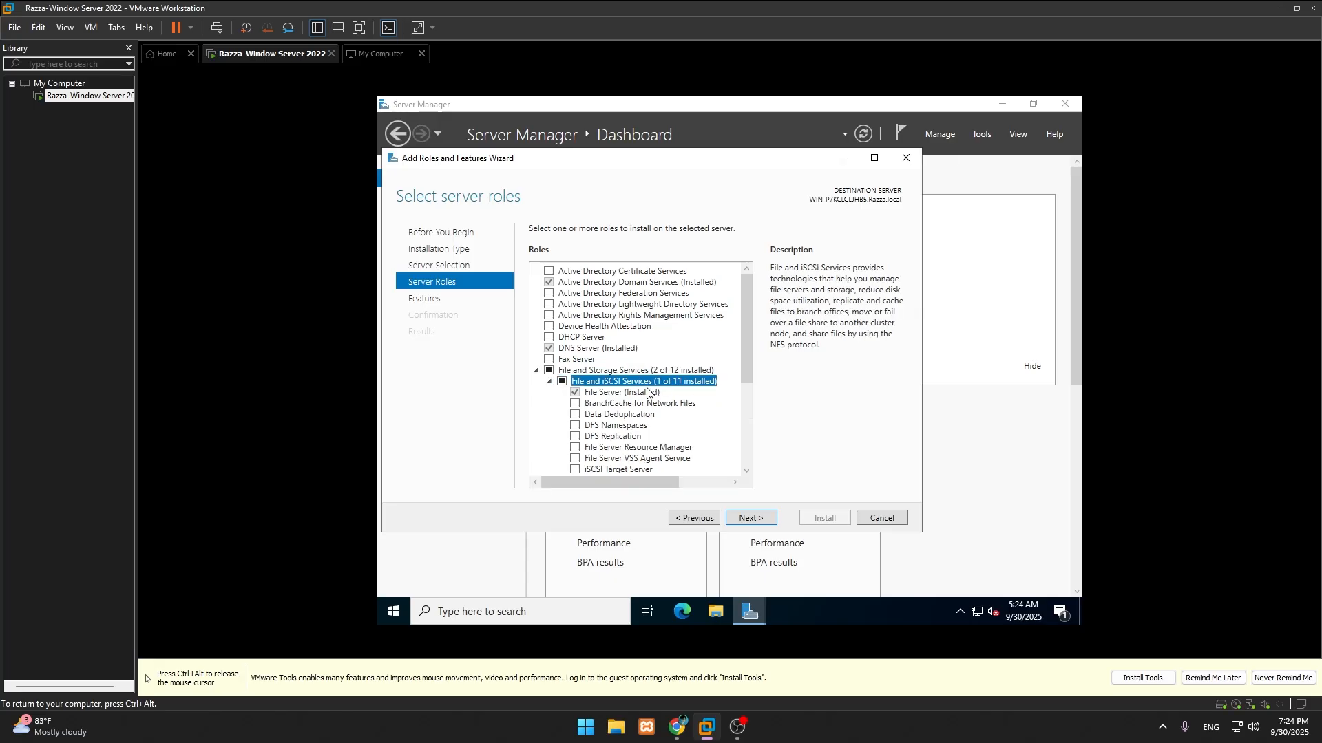
pyautogui.scroll(-1, 652, 407)
pyautogui.scroll(-1, 651, 408)
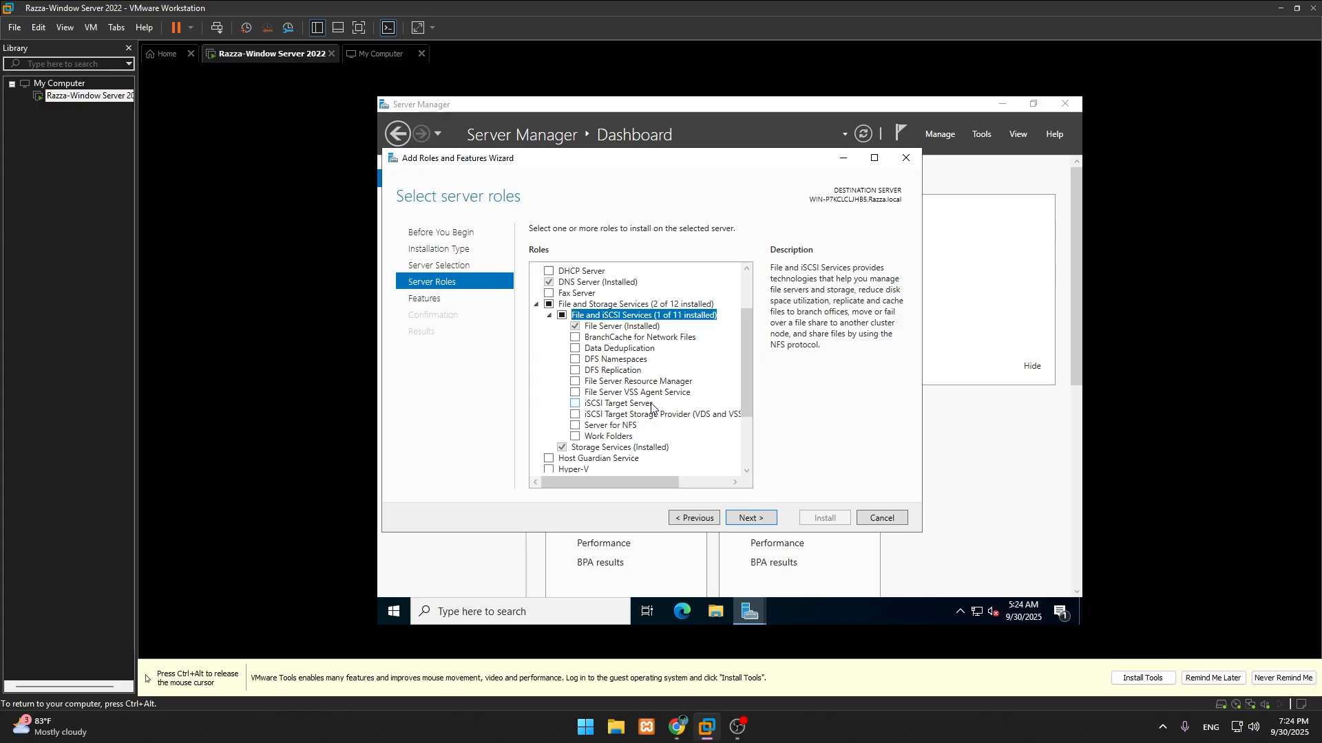
pyautogui.click(575, 382)
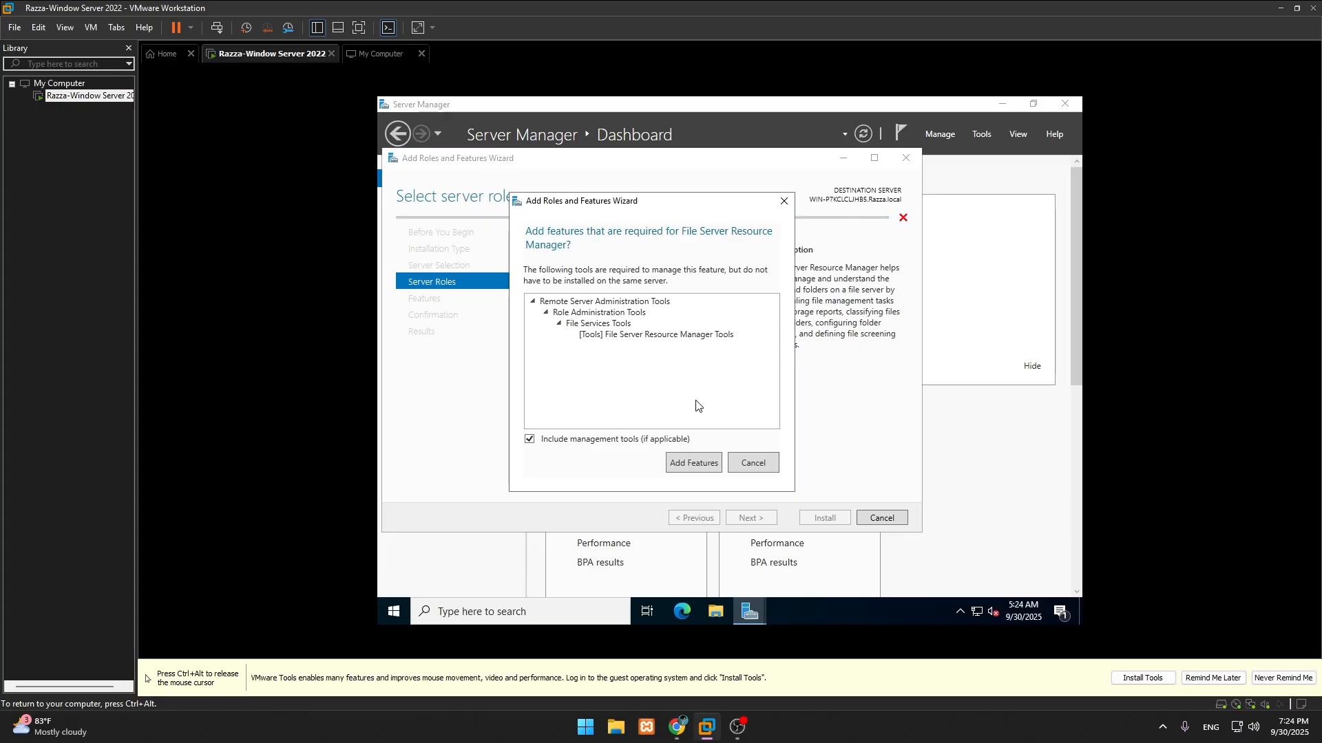
pyautogui.click(677, 463)
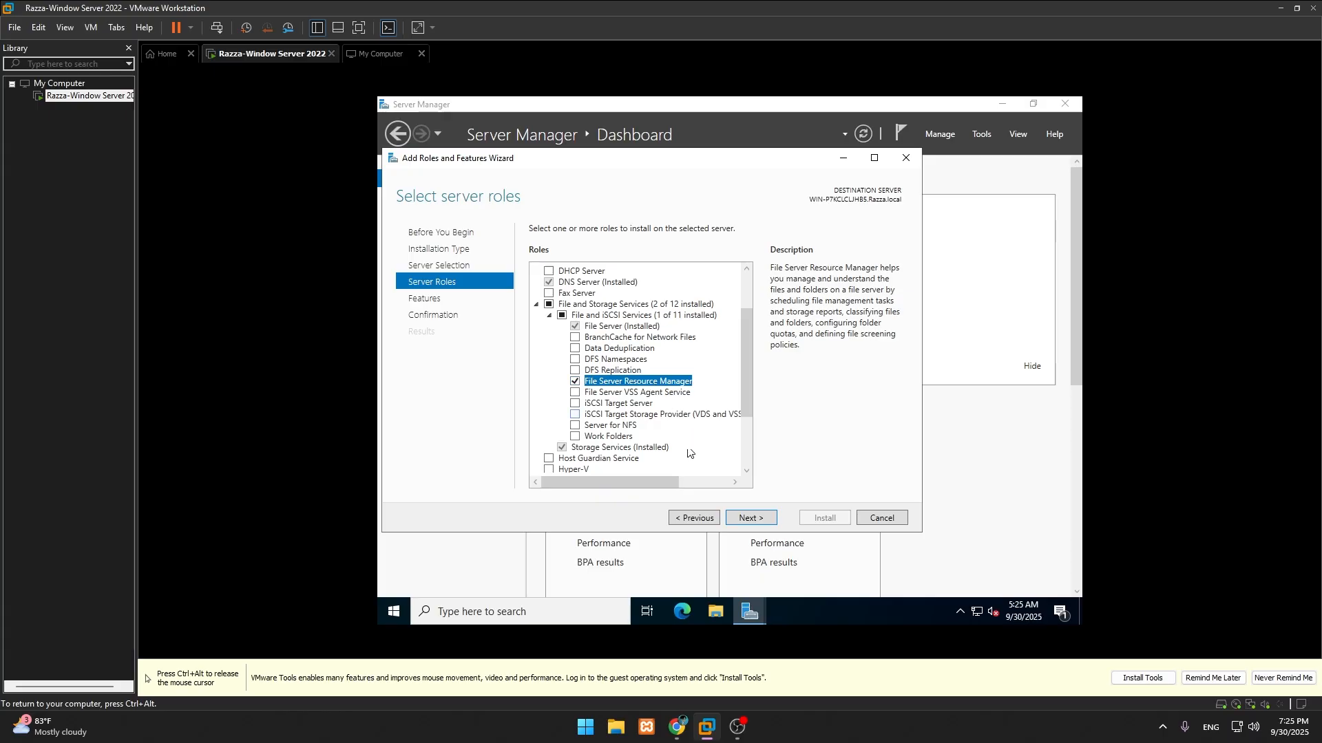
# Install the selected File Server Resource Manager role service without extra features and close the wizard
pyautogui.click(748, 519)
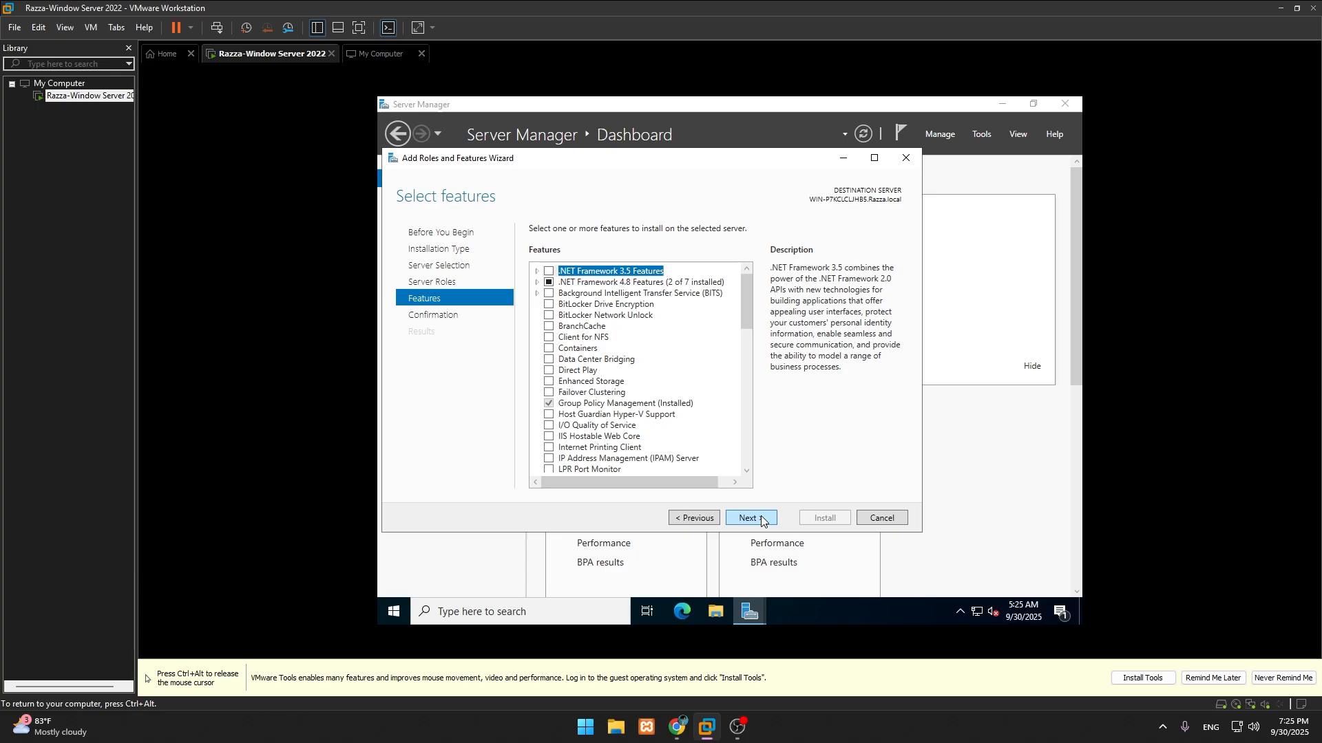
pyautogui.click(762, 521)
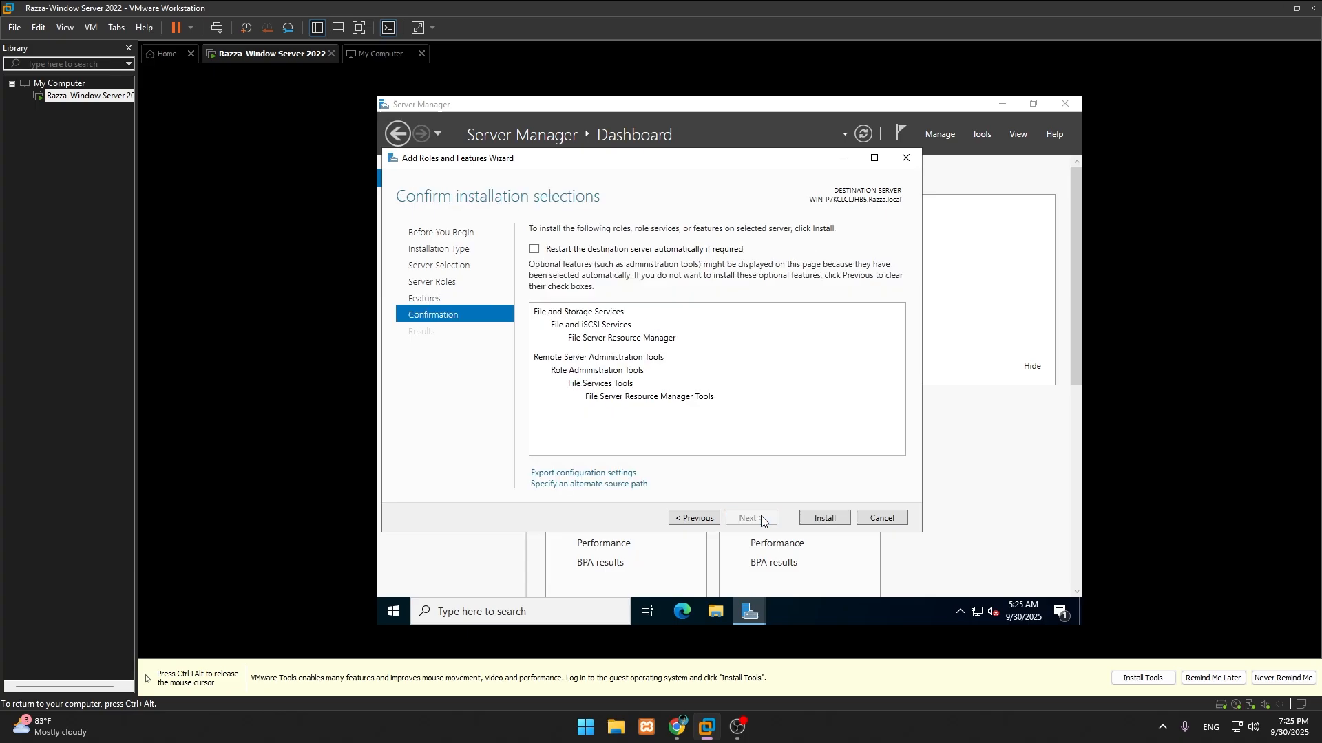
pyautogui.click(819, 518)
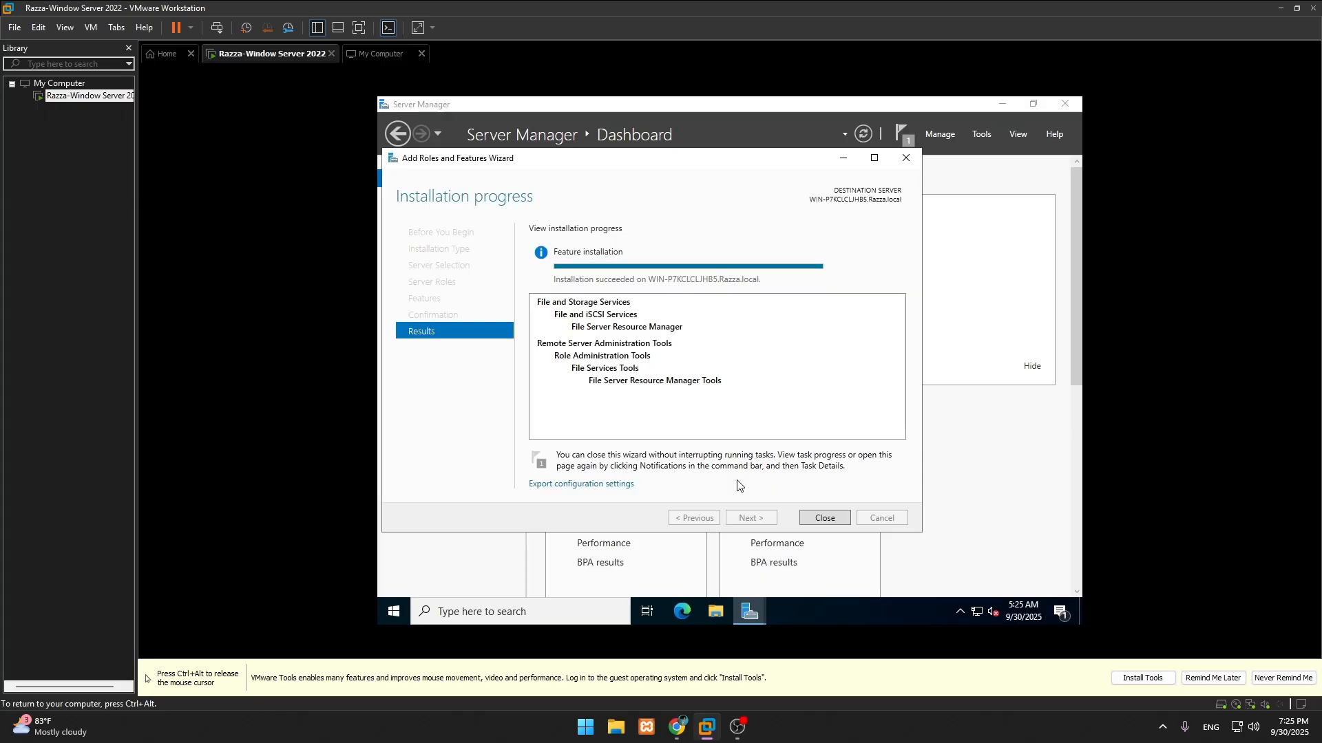
pyautogui.click(826, 518)
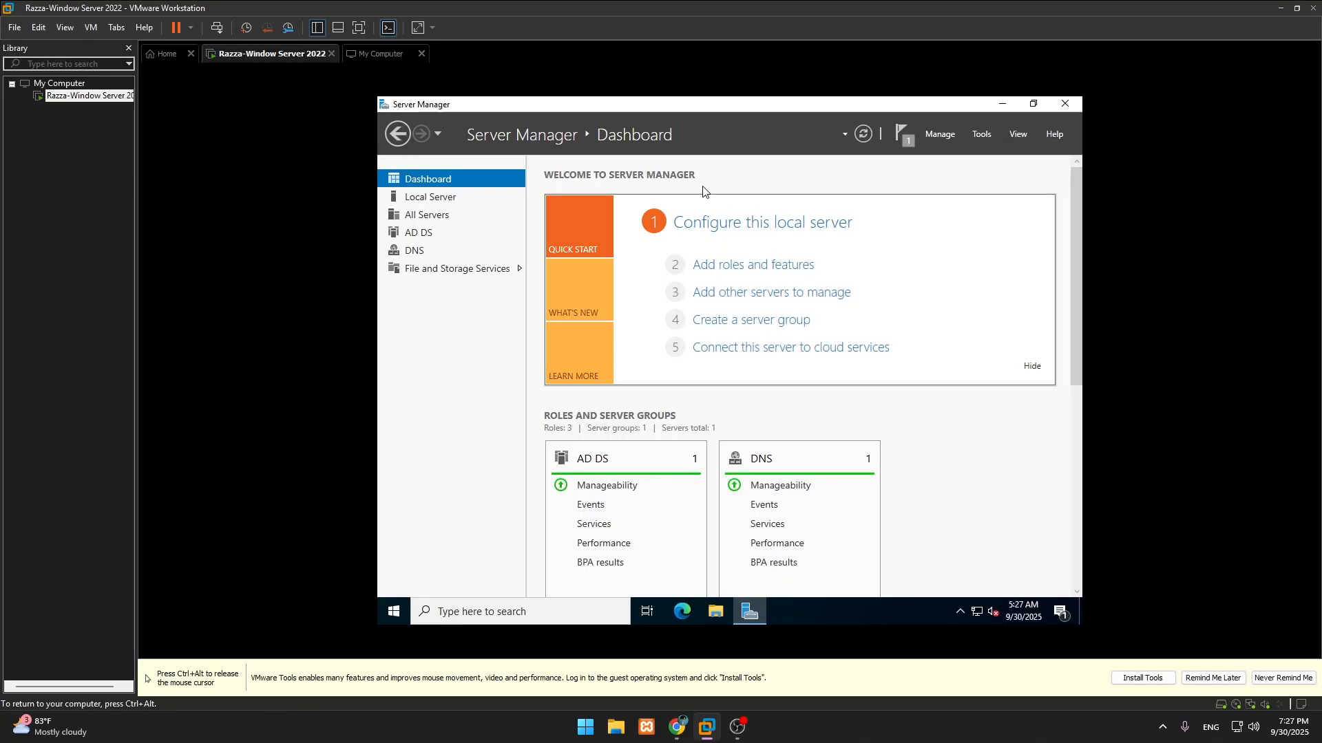
# Open the File Server Resource Manager console from Server Manager
pyautogui.click(433, 270)
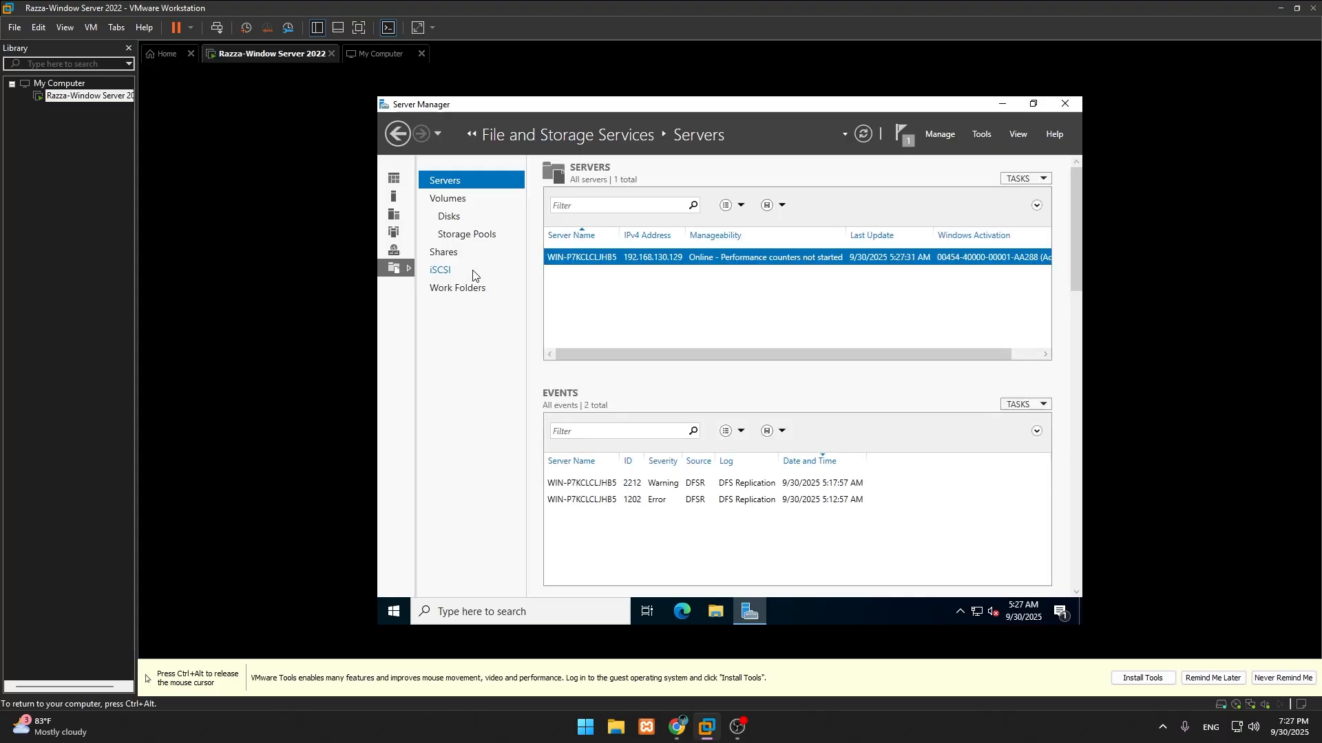
pyautogui.click(394, 178)
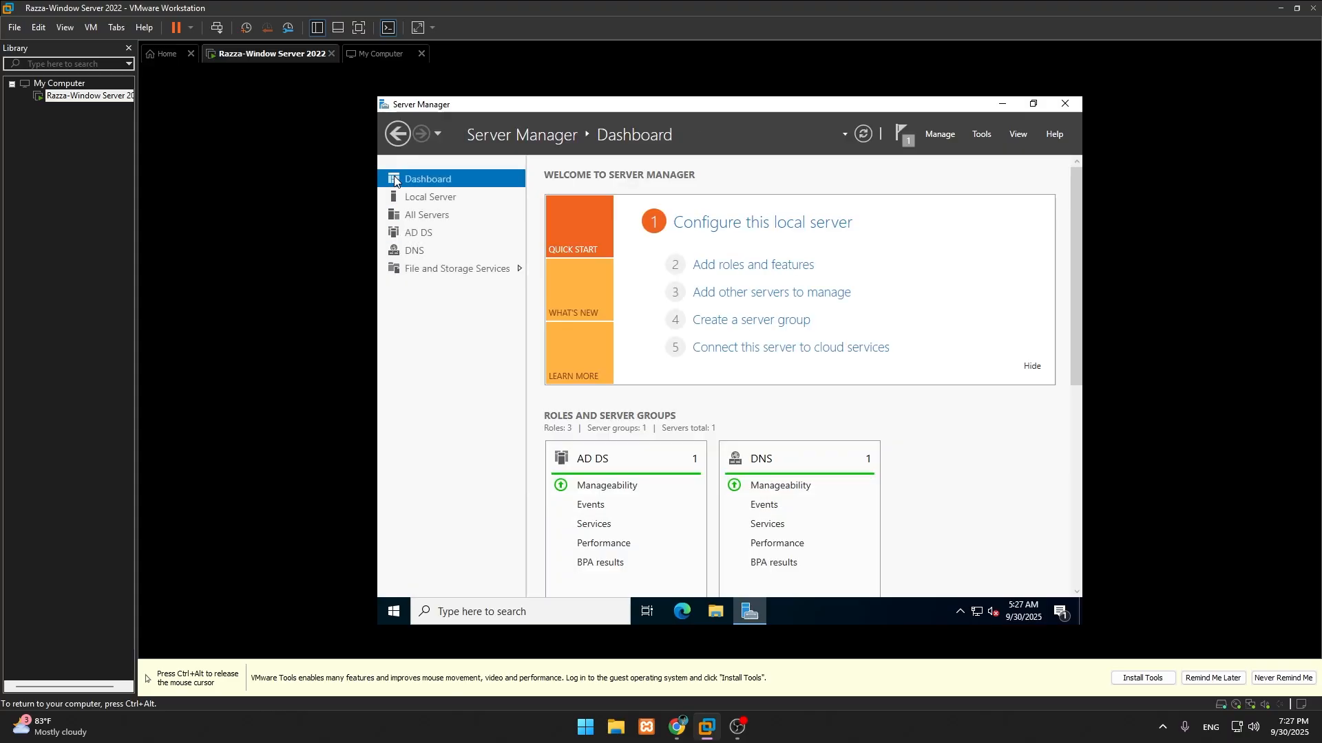
pyautogui.click(981, 134)
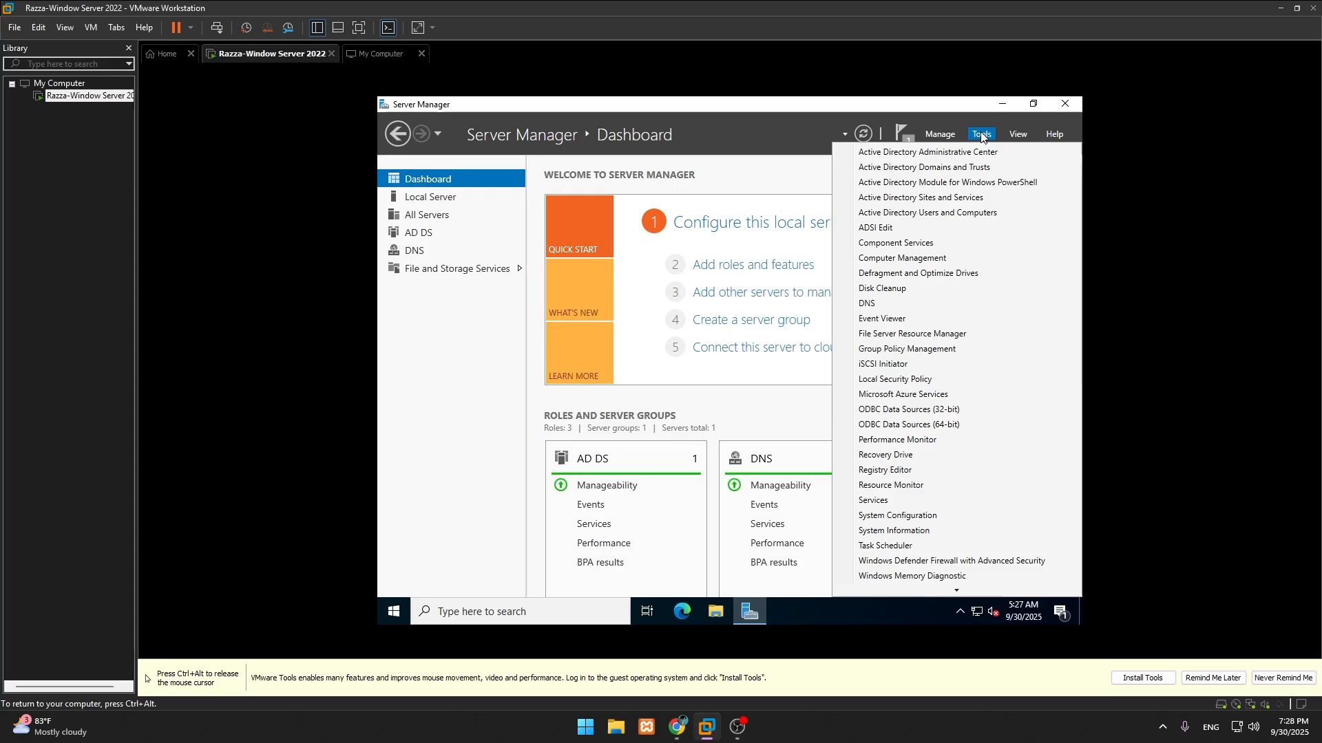
pyautogui.click(916, 334)
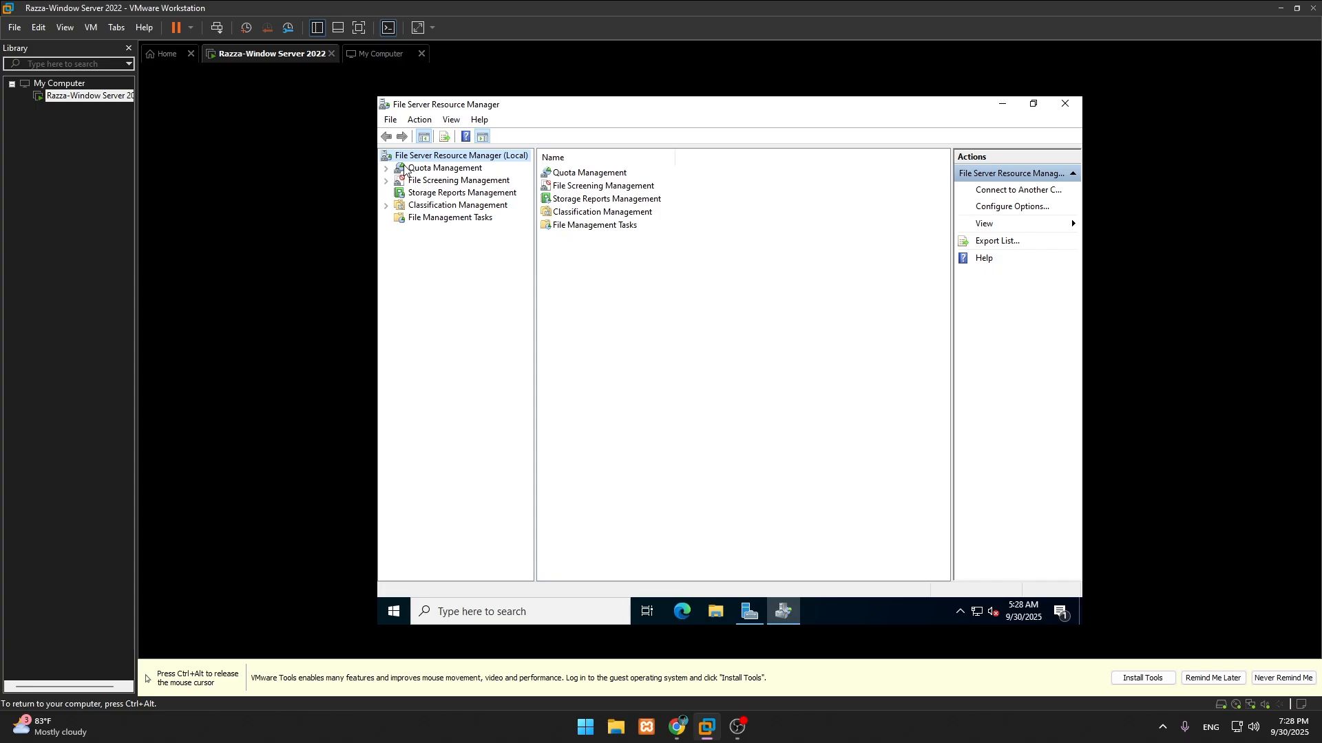
# Start creating a quota under Quota Management and set its quota path to C:\Testing
pyautogui.click(386, 168)
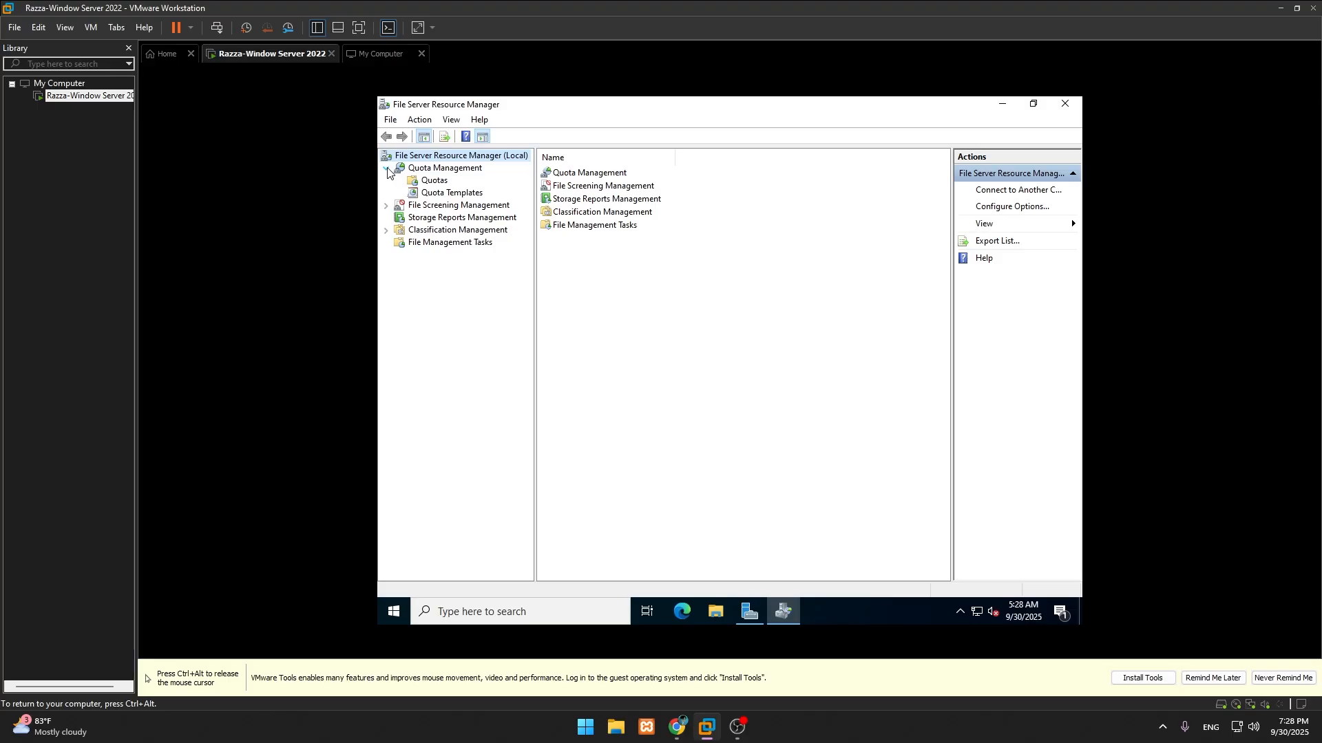
pyautogui.click(429, 182)
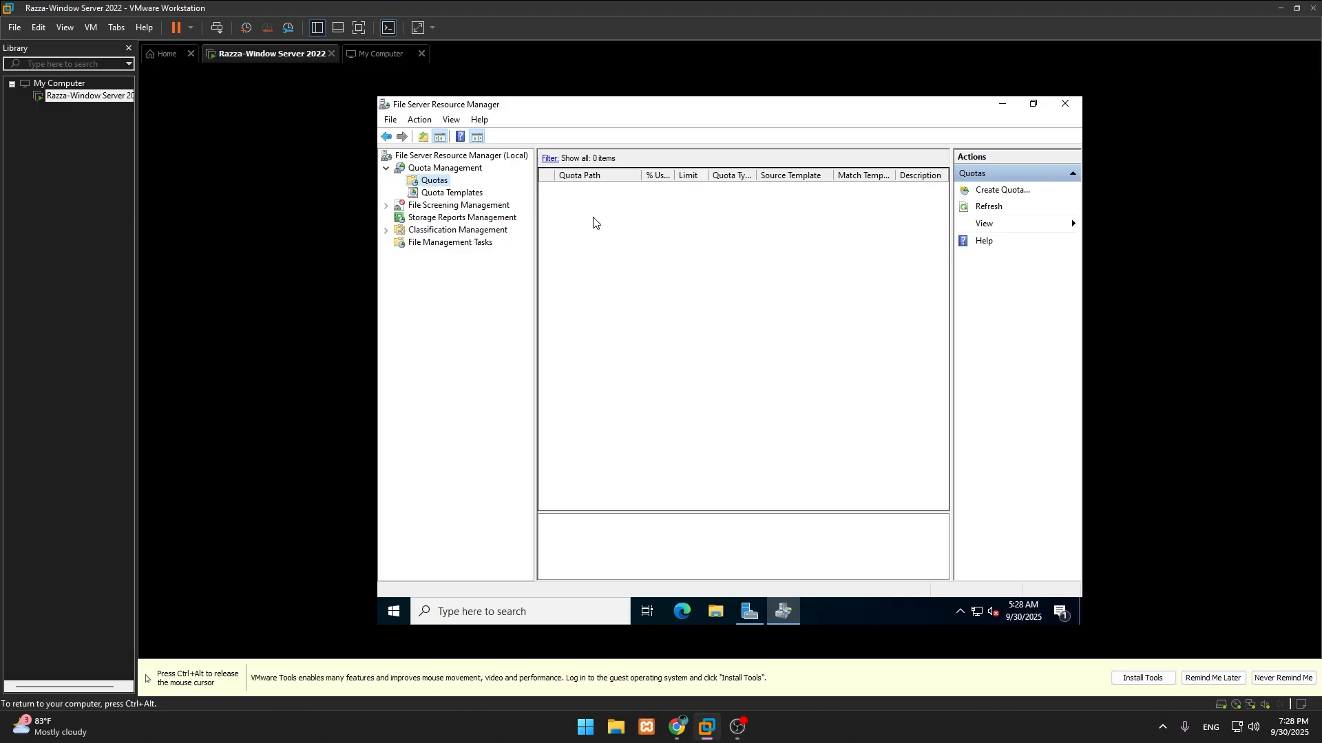
pyautogui.rightClick(436, 181)
pyautogui.click(487, 189)
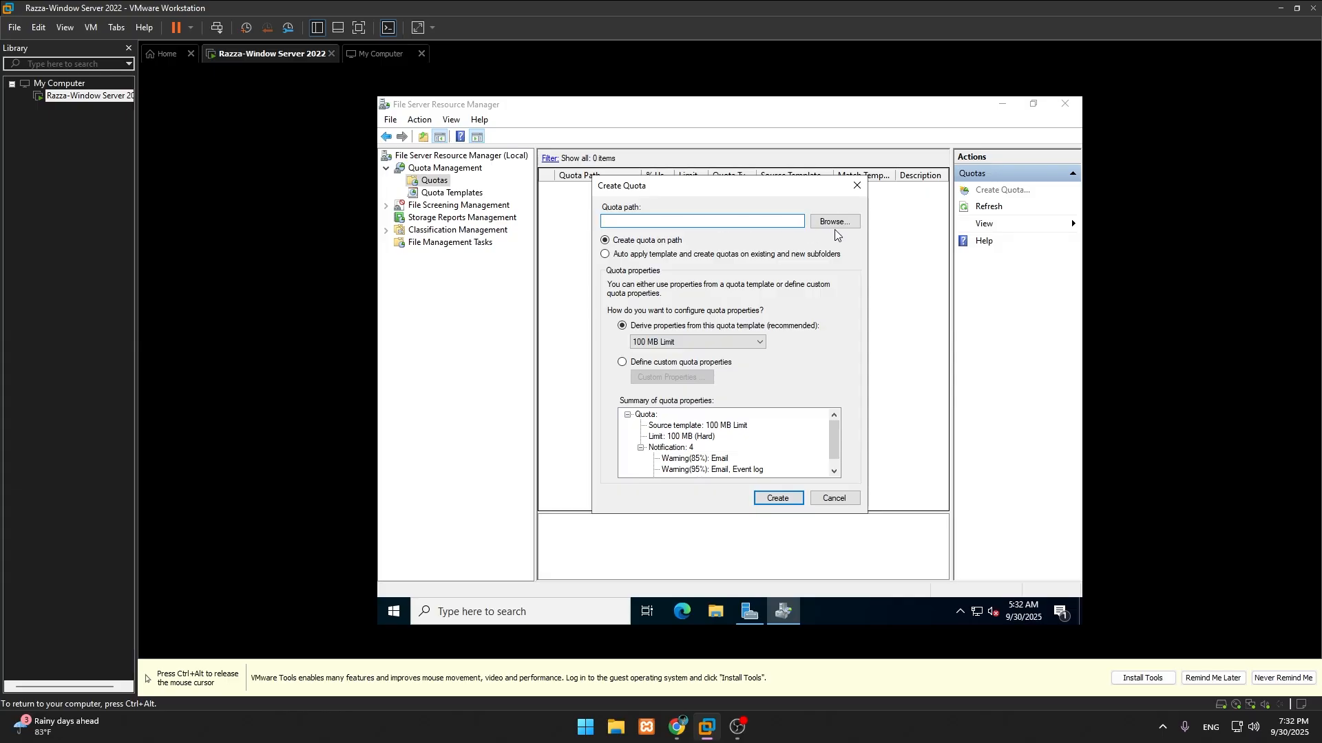
pyautogui.click(835, 222)
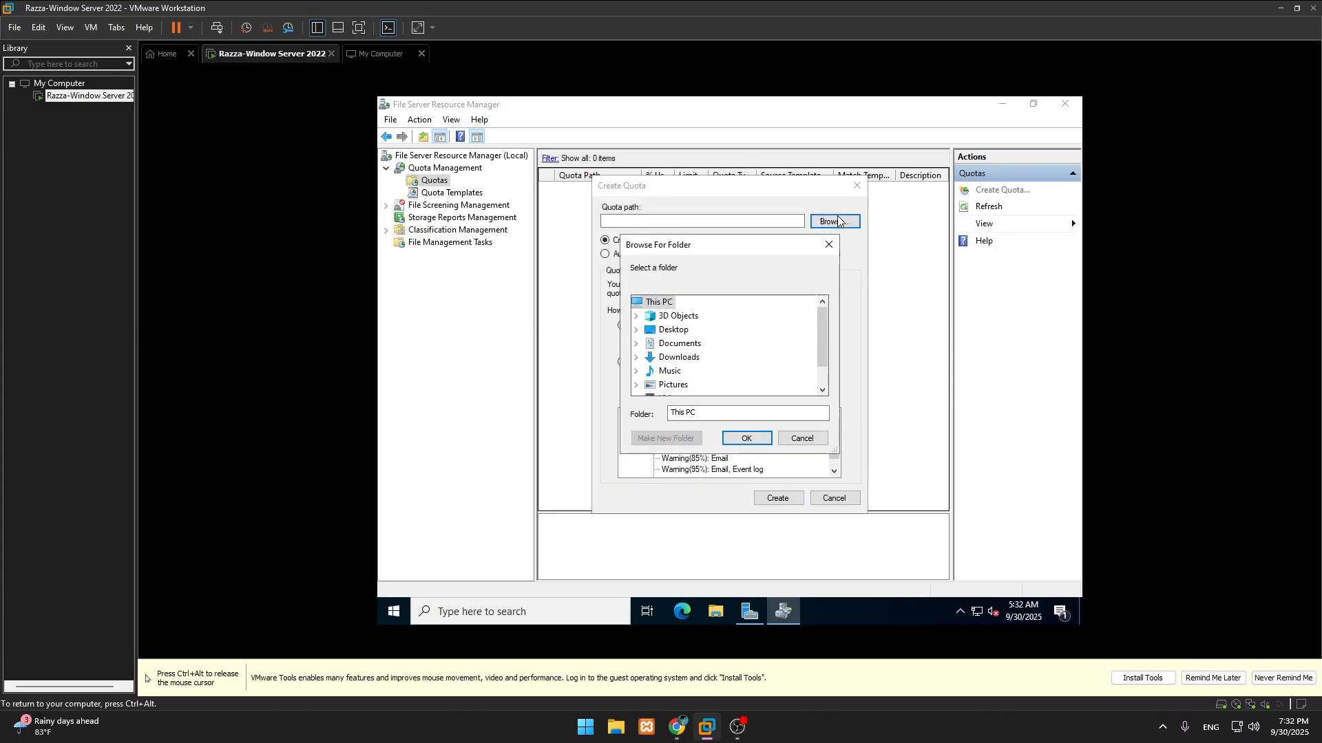
pyautogui.scroll(-2, 673, 357)
pyautogui.click(685, 384)
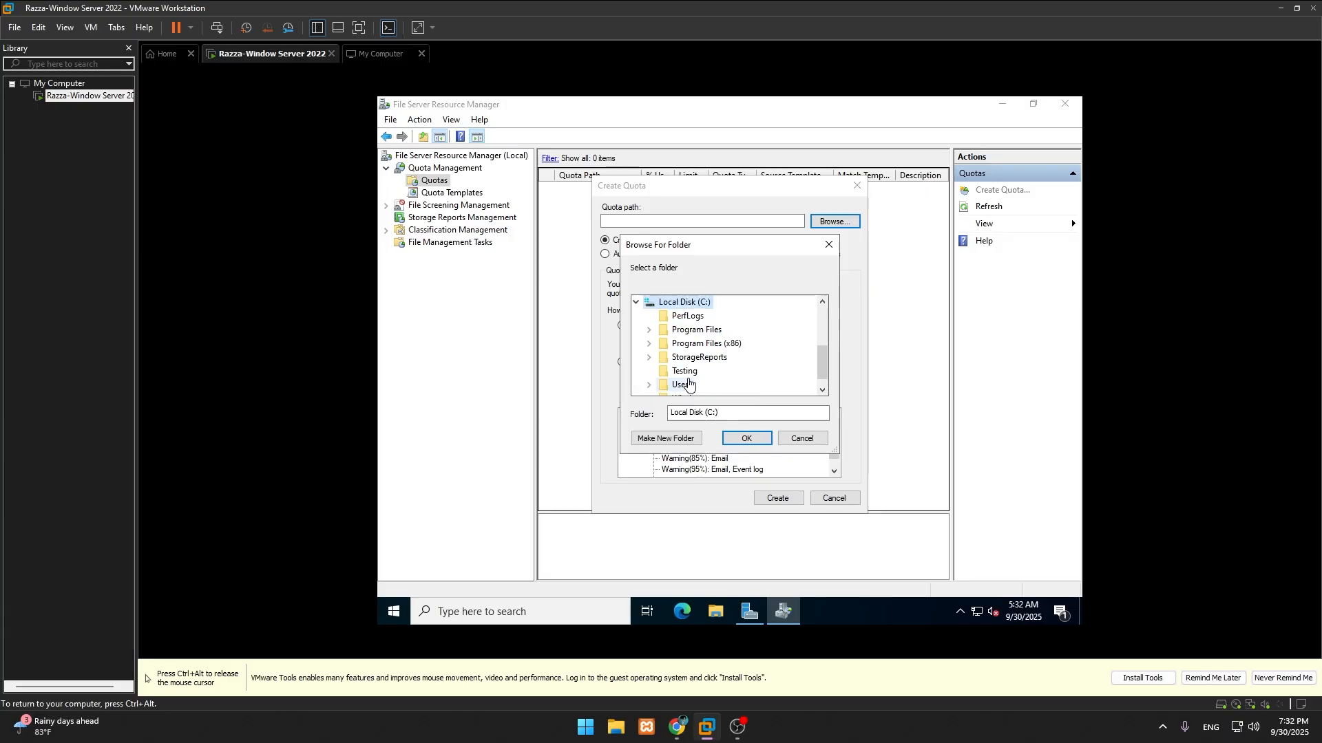
pyautogui.scroll(-1, 709, 377)
pyautogui.click(684, 357)
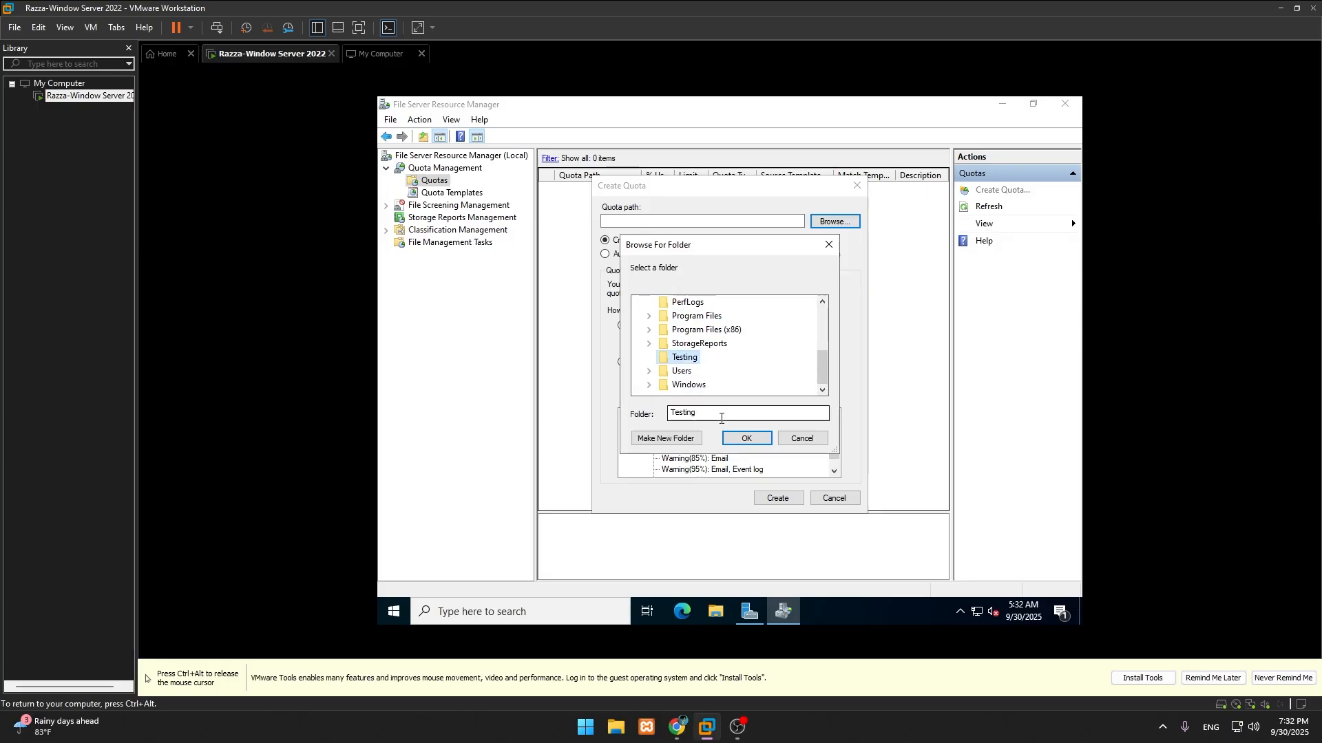
pyautogui.click(738, 440)
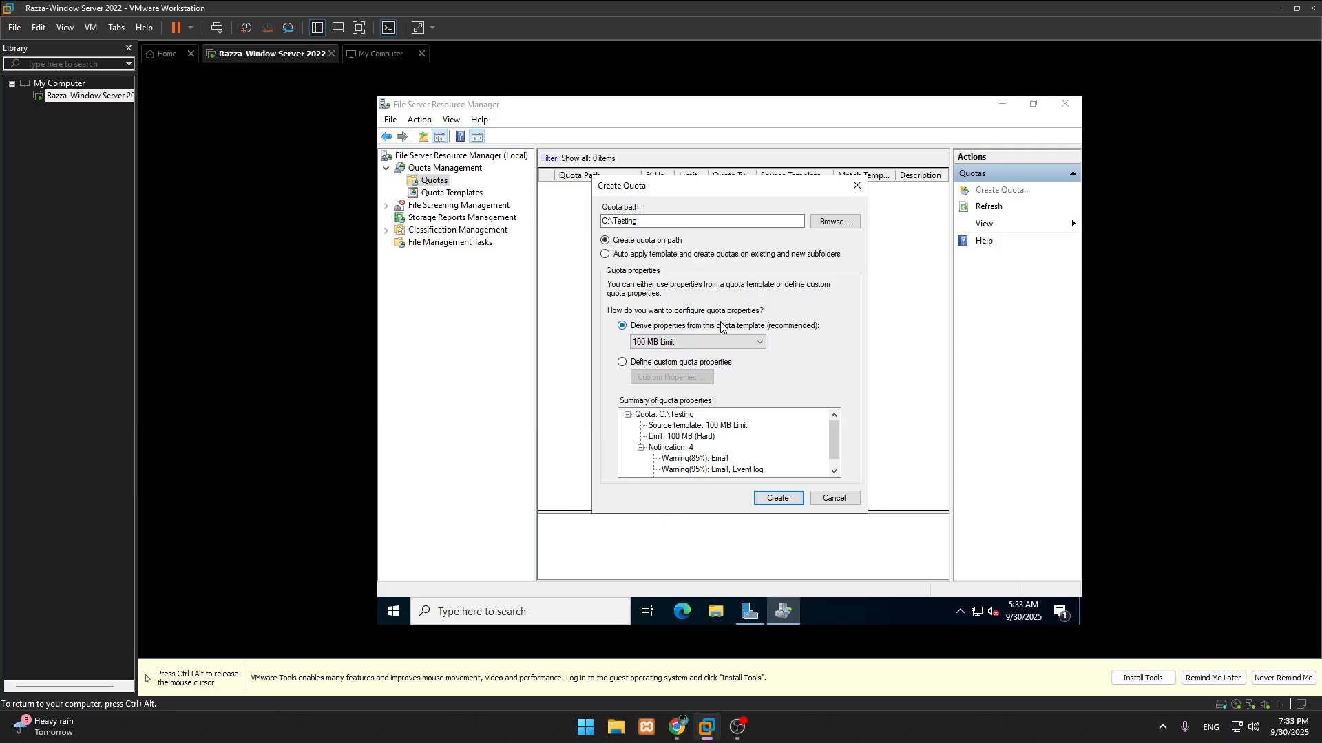
# Compare the 100 MB Limit template with the custom quota properties for C:\Testing
pyautogui.click(648, 363)
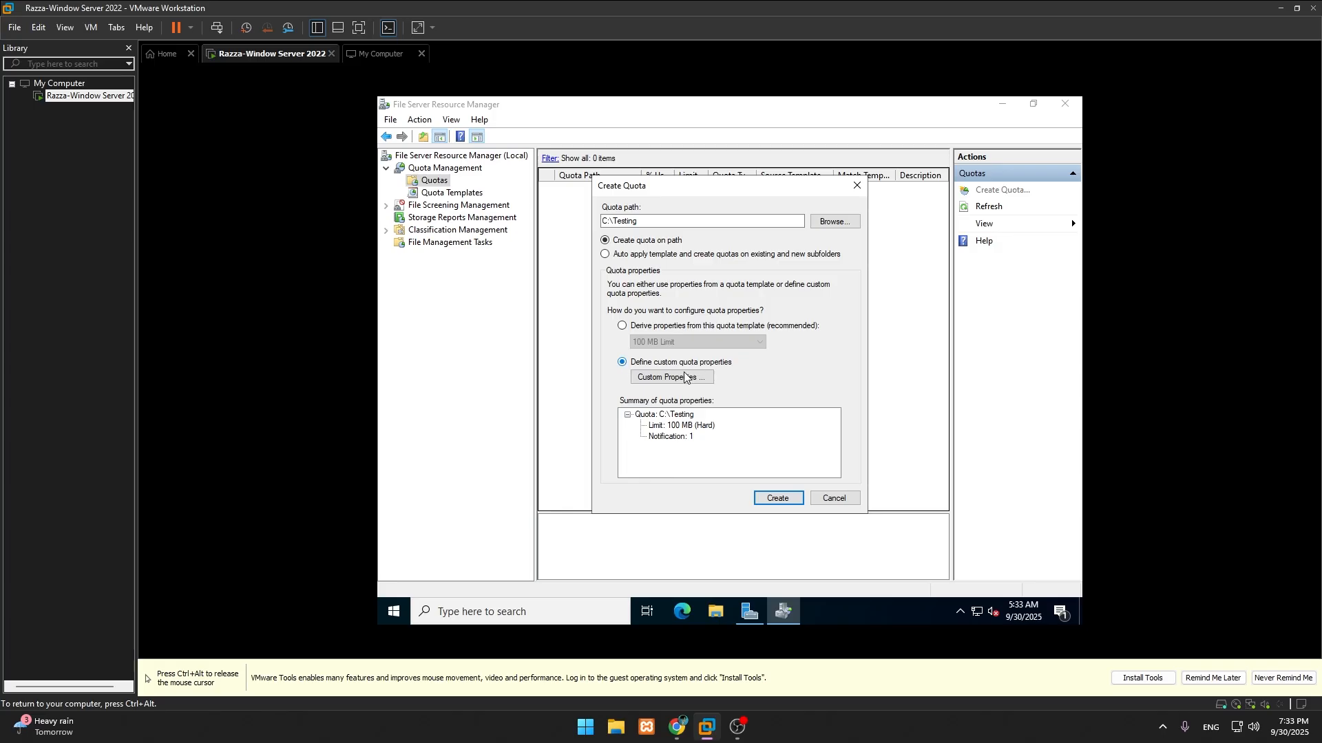
pyautogui.click(685, 377)
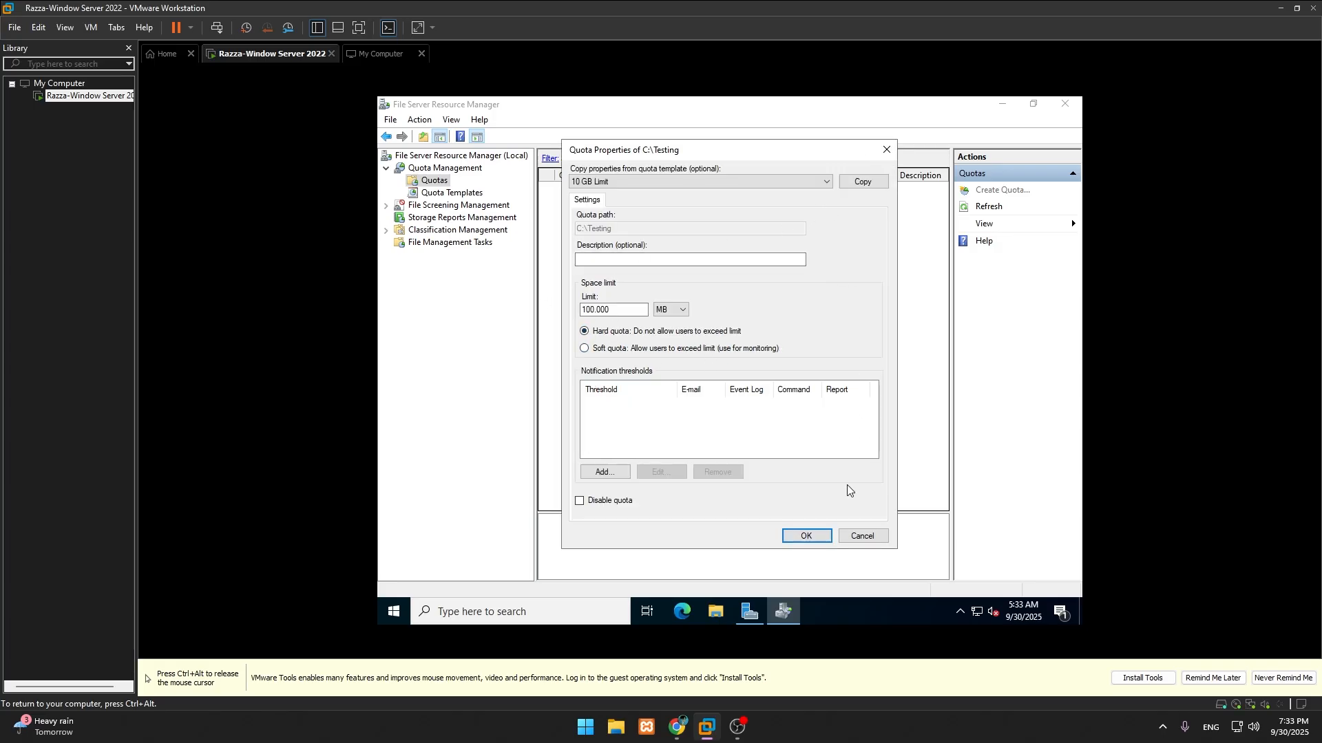
pyautogui.click(862, 536)
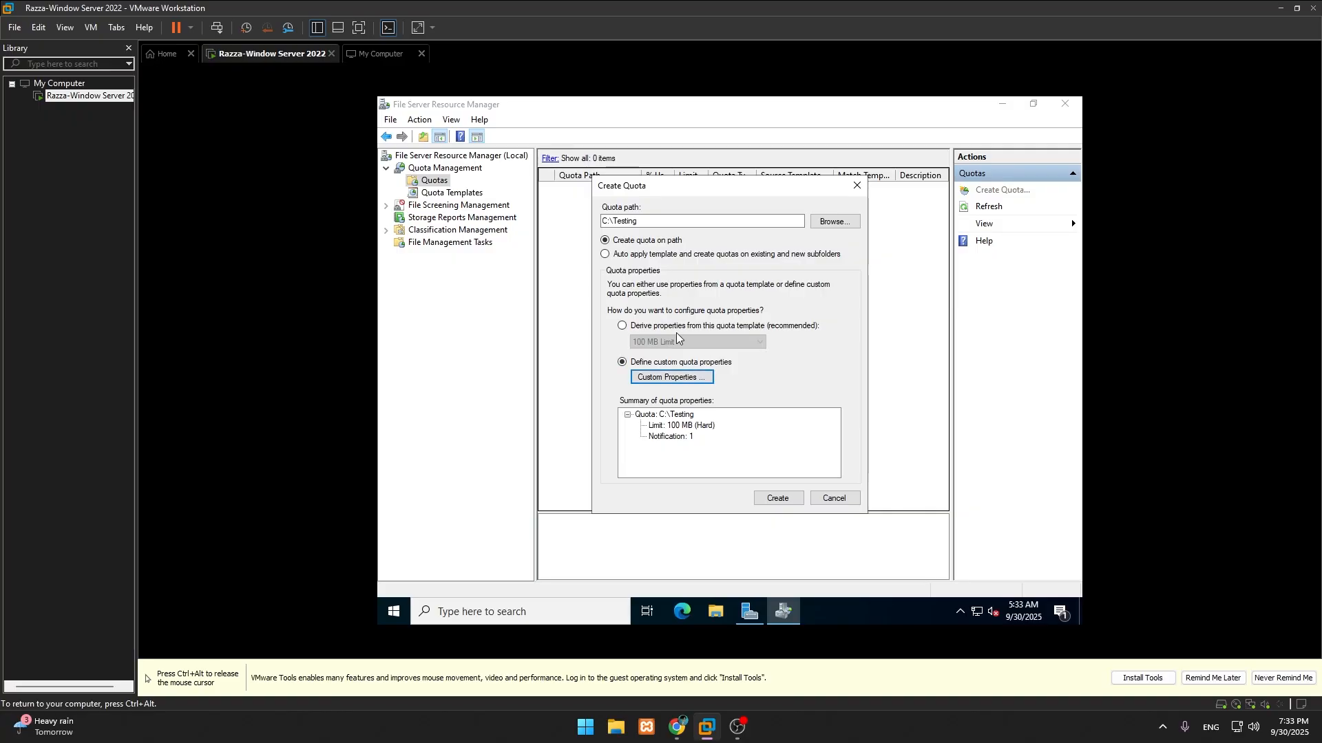
pyautogui.click(645, 325)
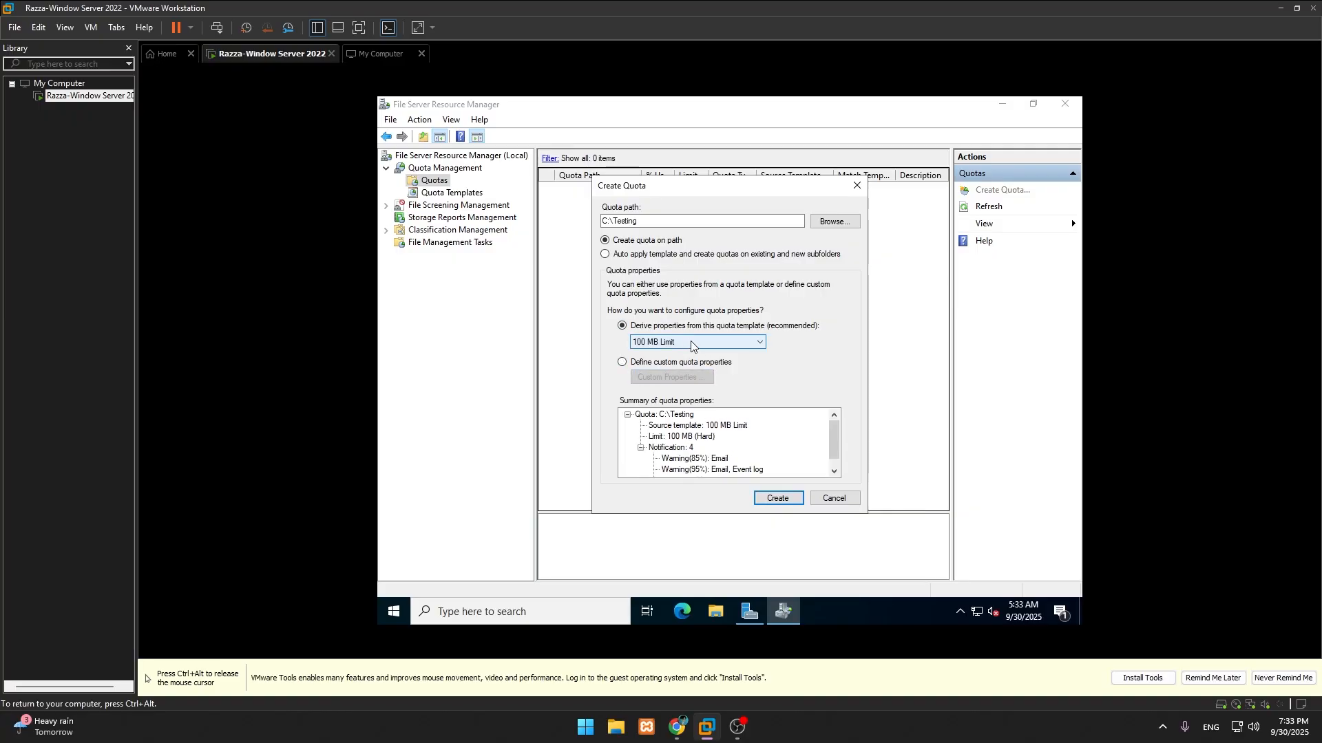
pyautogui.click(676, 362)
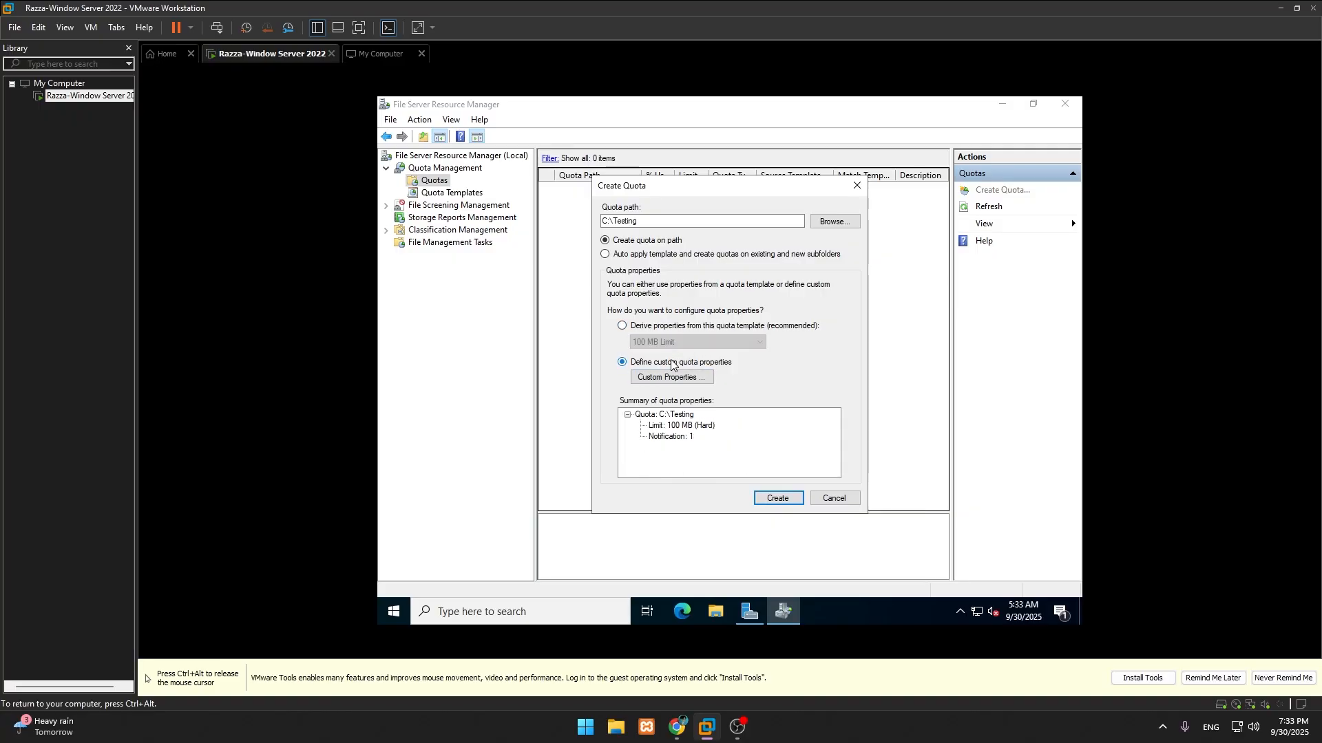
pyautogui.click(702, 377)
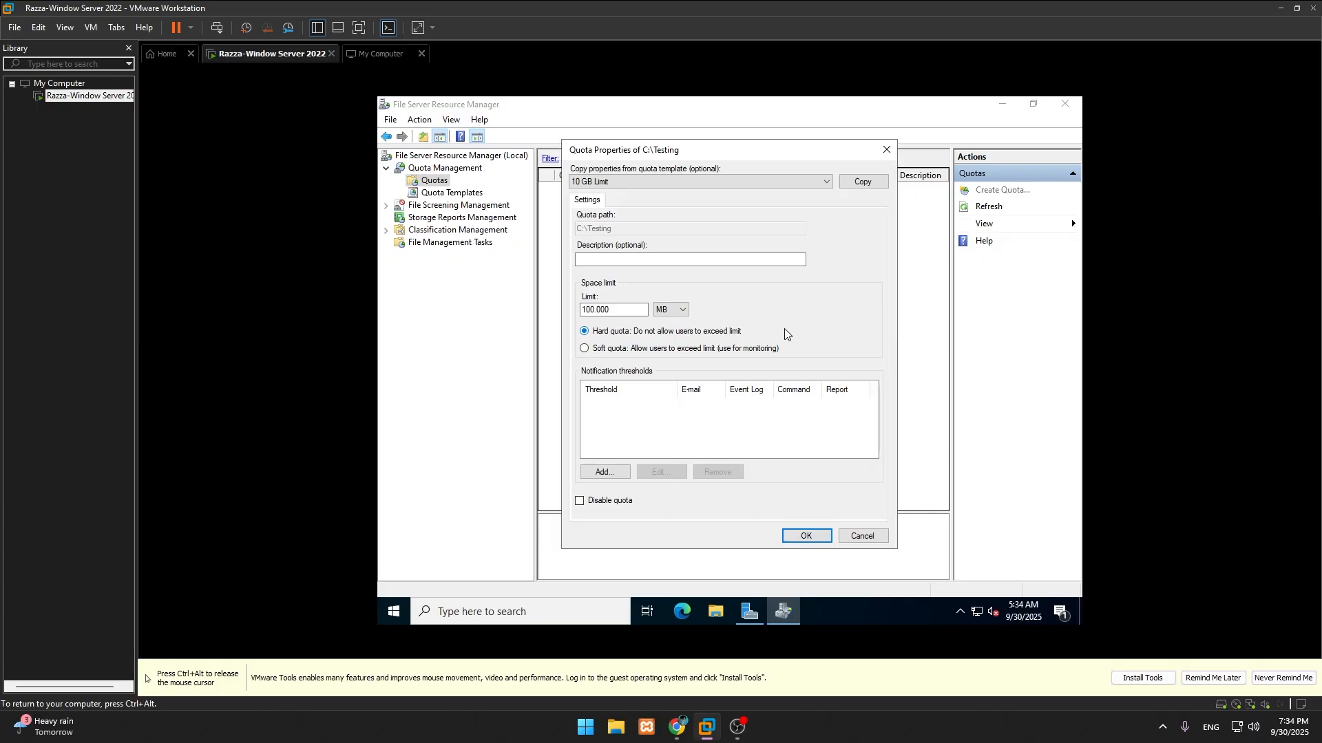
pyautogui.click(805, 536)
pyautogui.click(627, 328)
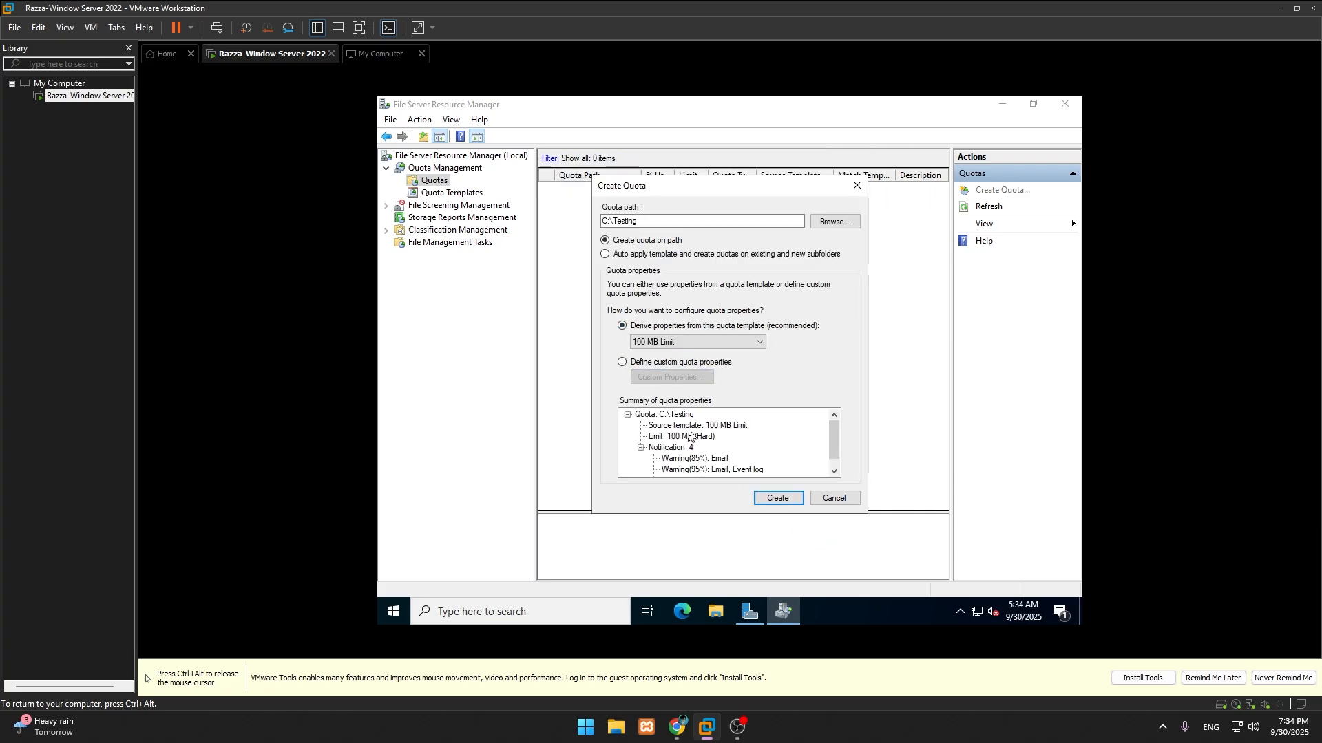
pyautogui.click(622, 363)
pyautogui.click(623, 326)
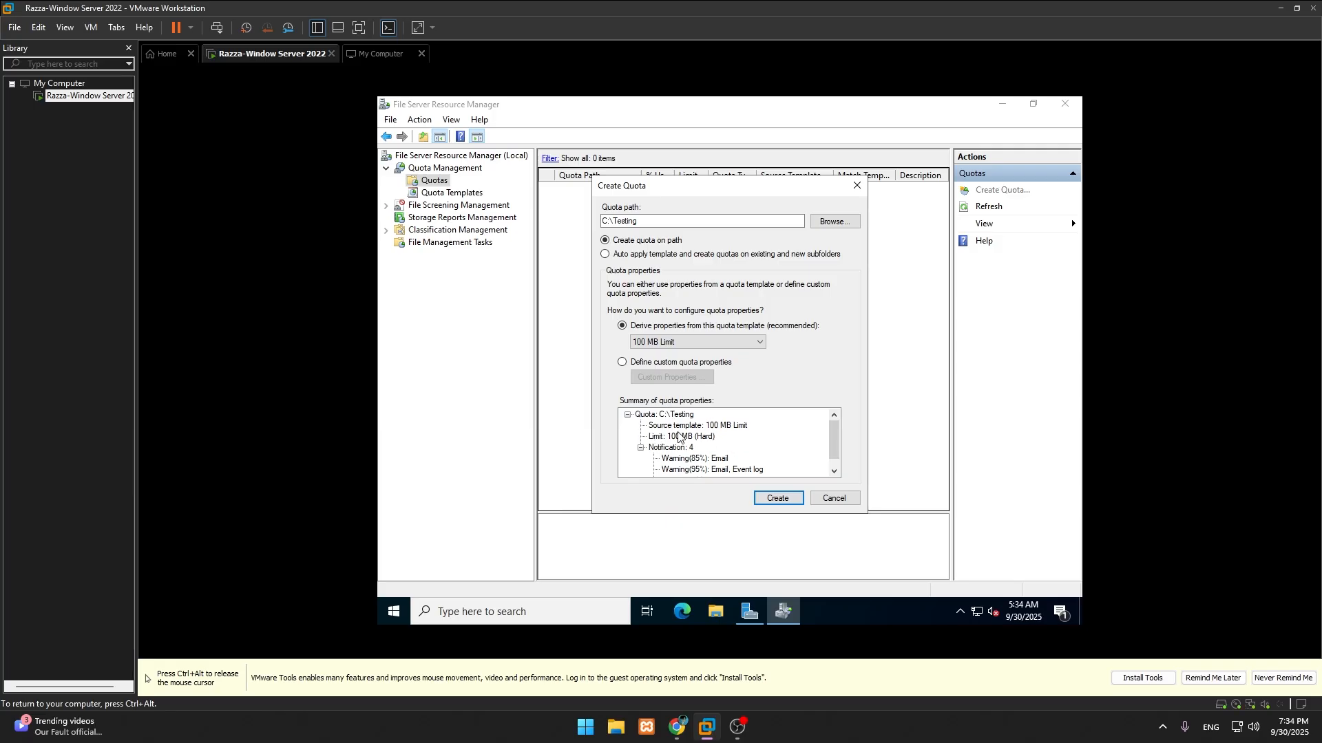
# Create the C:\Testing quota from custom properties and save them as a template named 100MB_limited
pyautogui.click(630, 365)
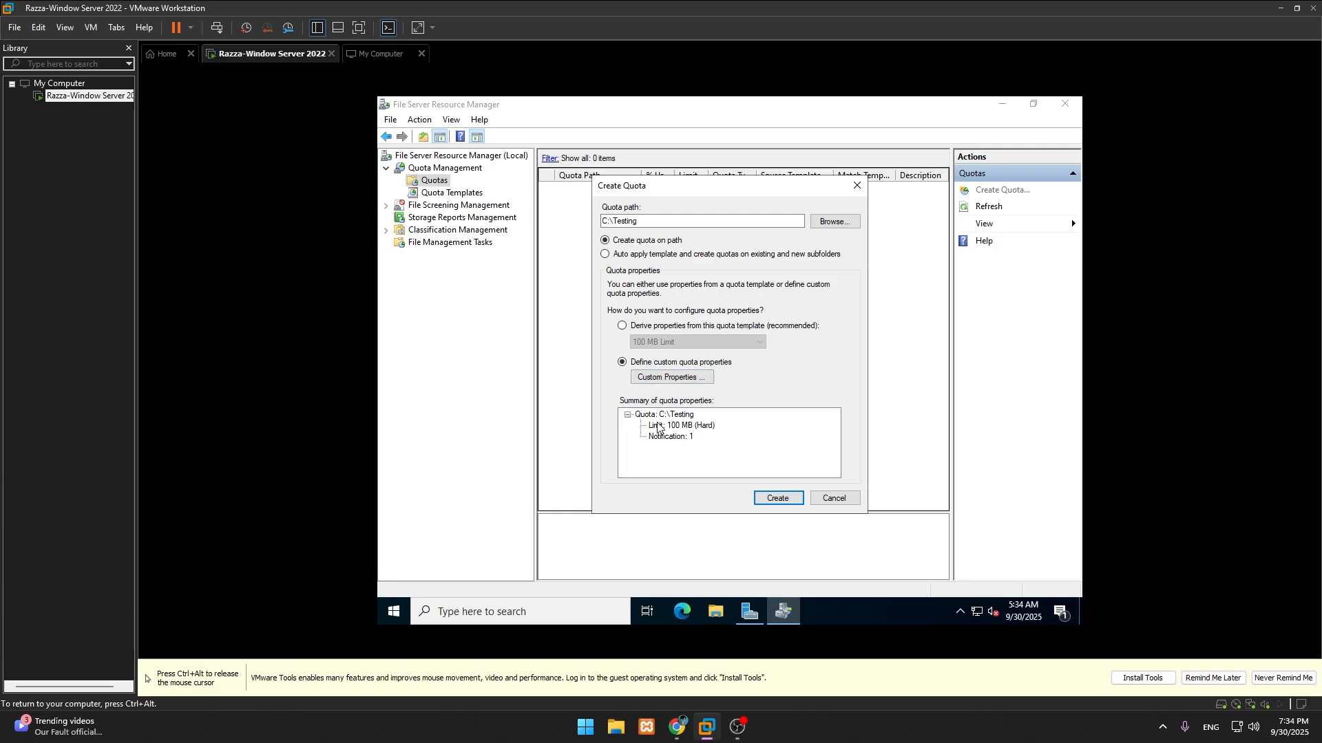
pyautogui.click(776, 503)
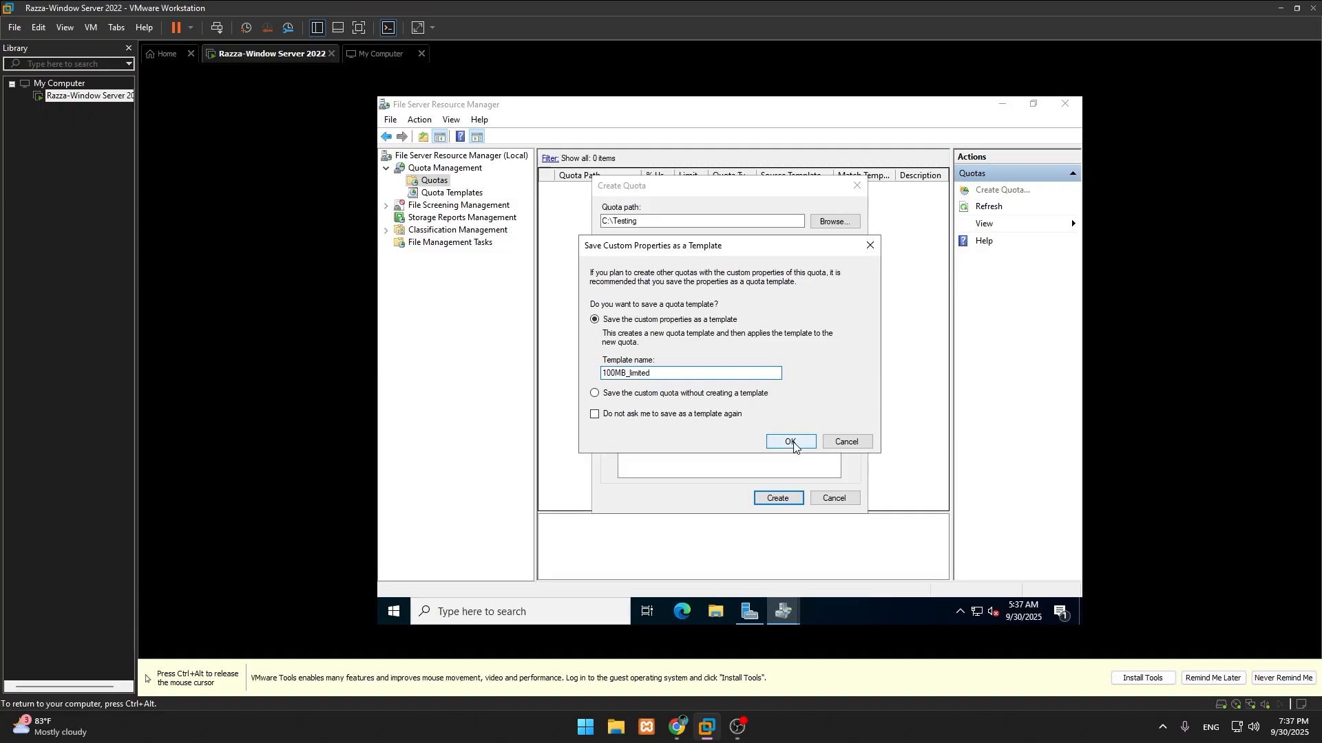
pyautogui.click(791, 441)
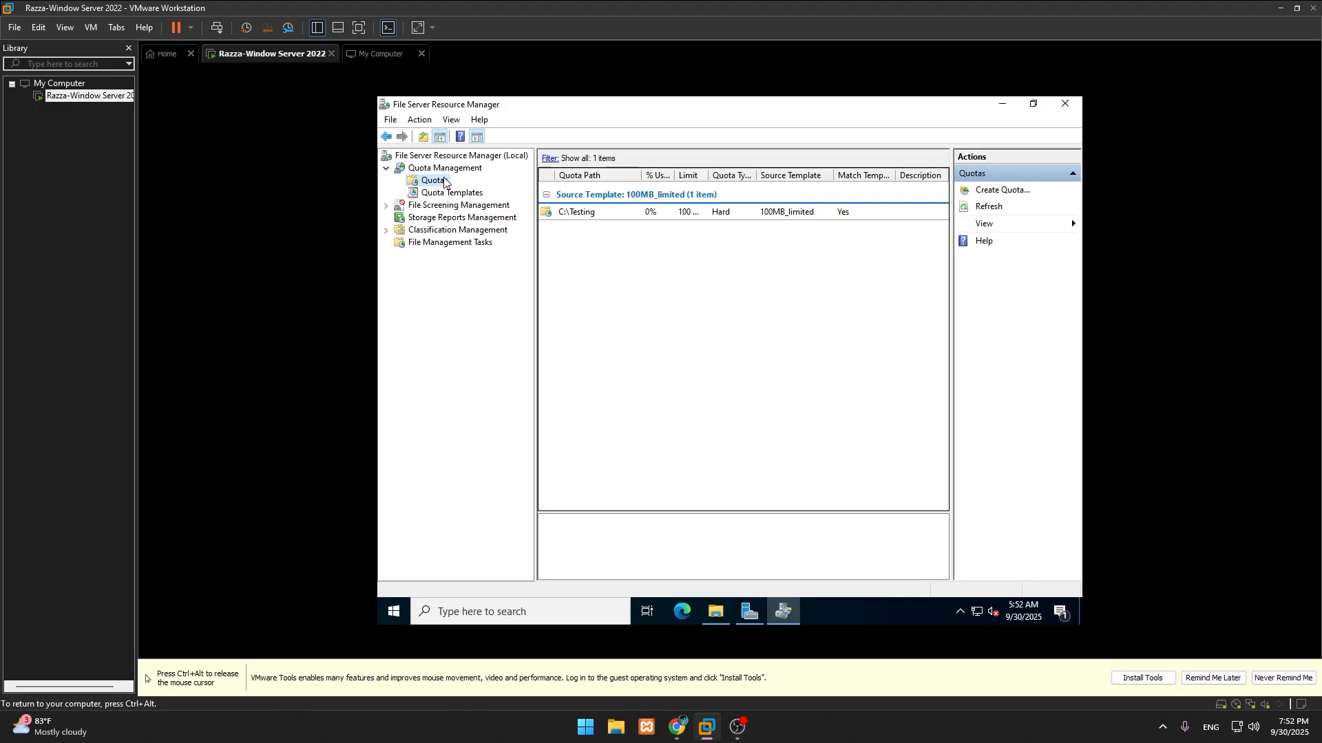
# Create a quota on C:\home that auto-applies the 100 MB Limit template to existing and new subfolders
pyautogui.rightClick(444, 181)
pyautogui.click(481, 188)
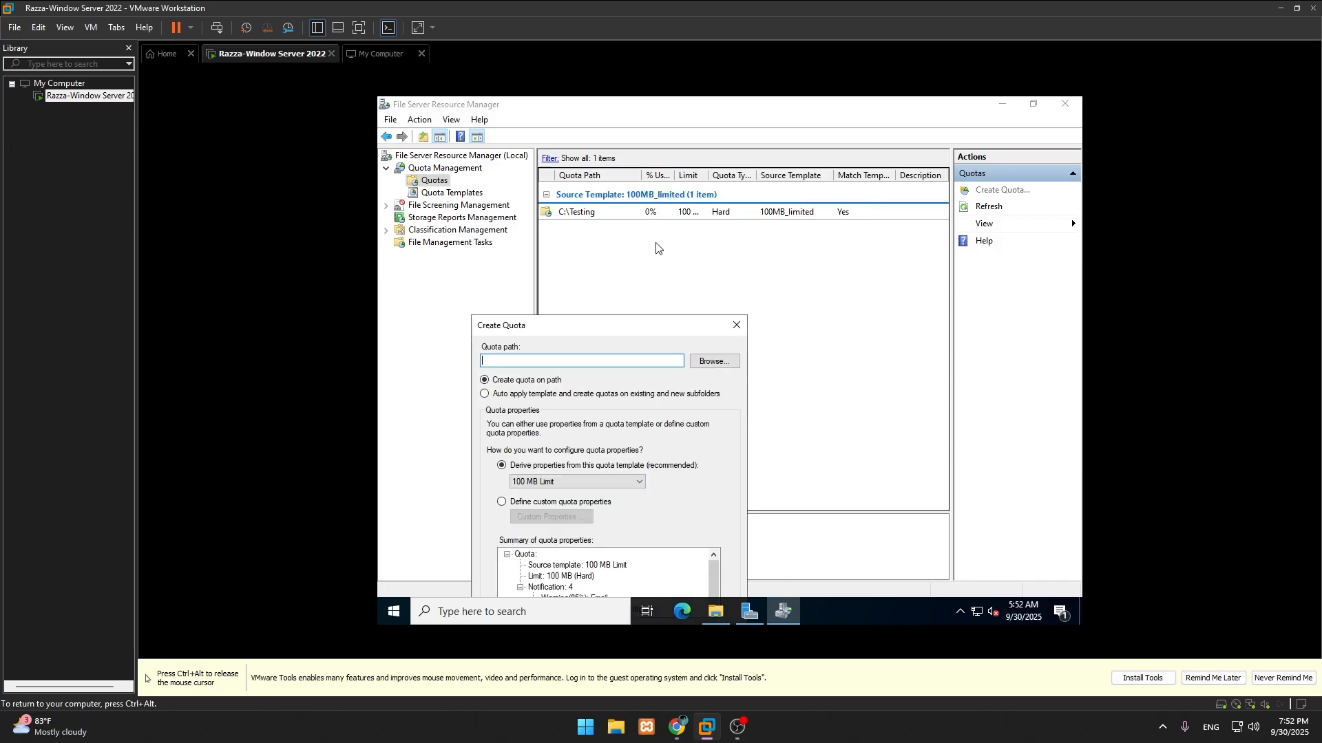
pyautogui.moveTo(631, 325); pyautogui.dragTo(673, 197)
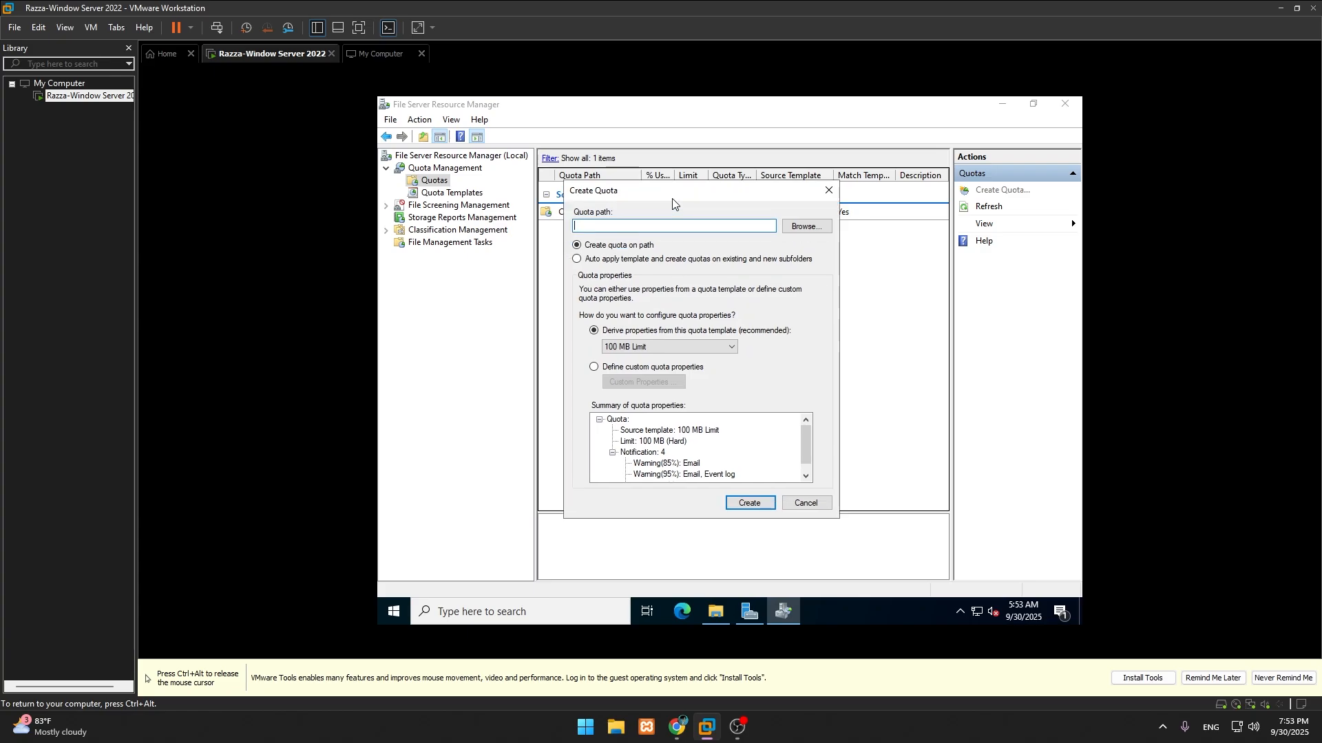
pyautogui.click(806, 226)
pyautogui.click(685, 332)
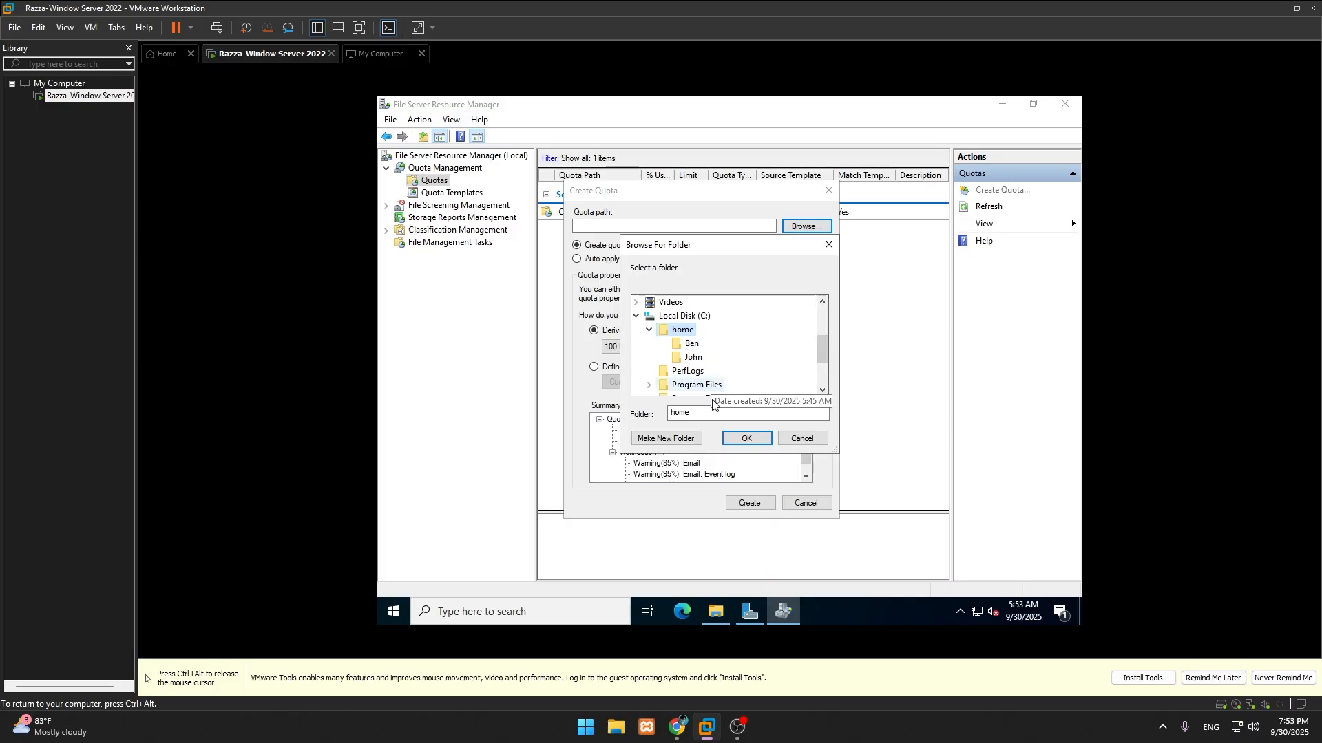
pyautogui.click(746, 436)
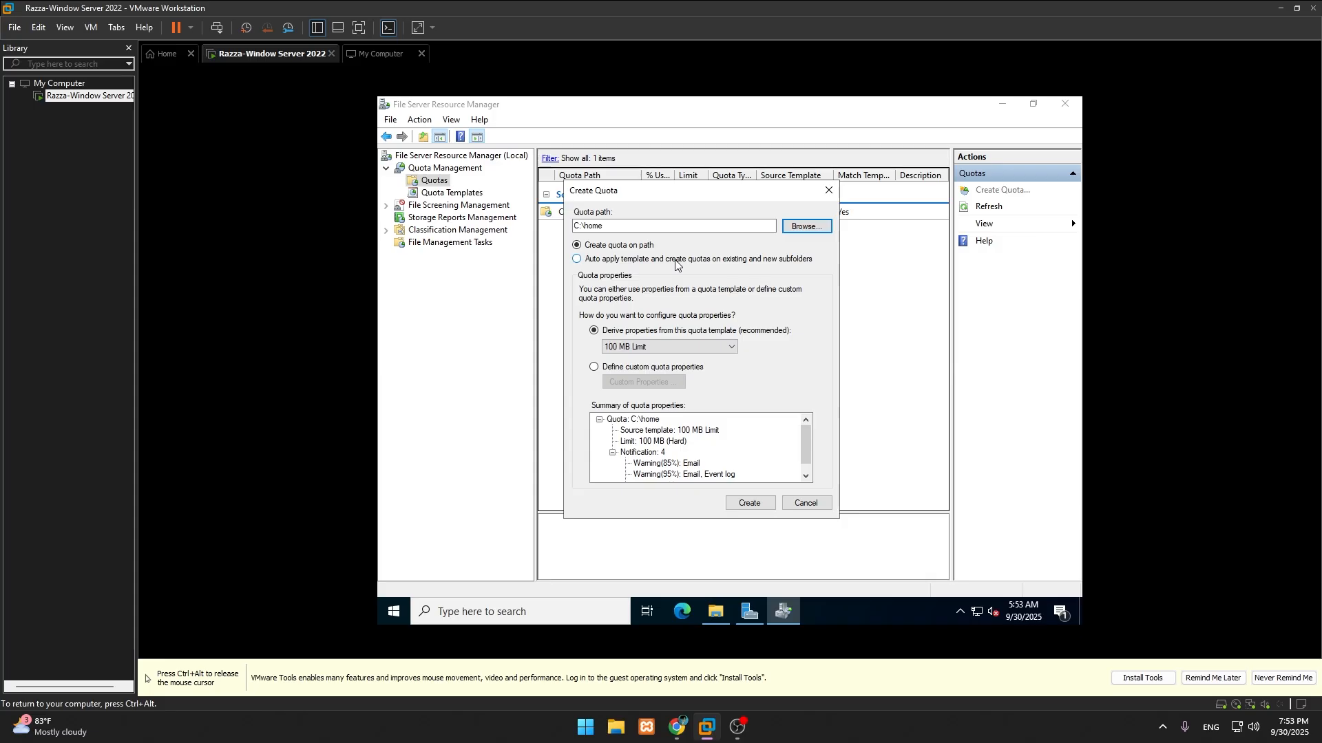
pyautogui.click(676, 262)
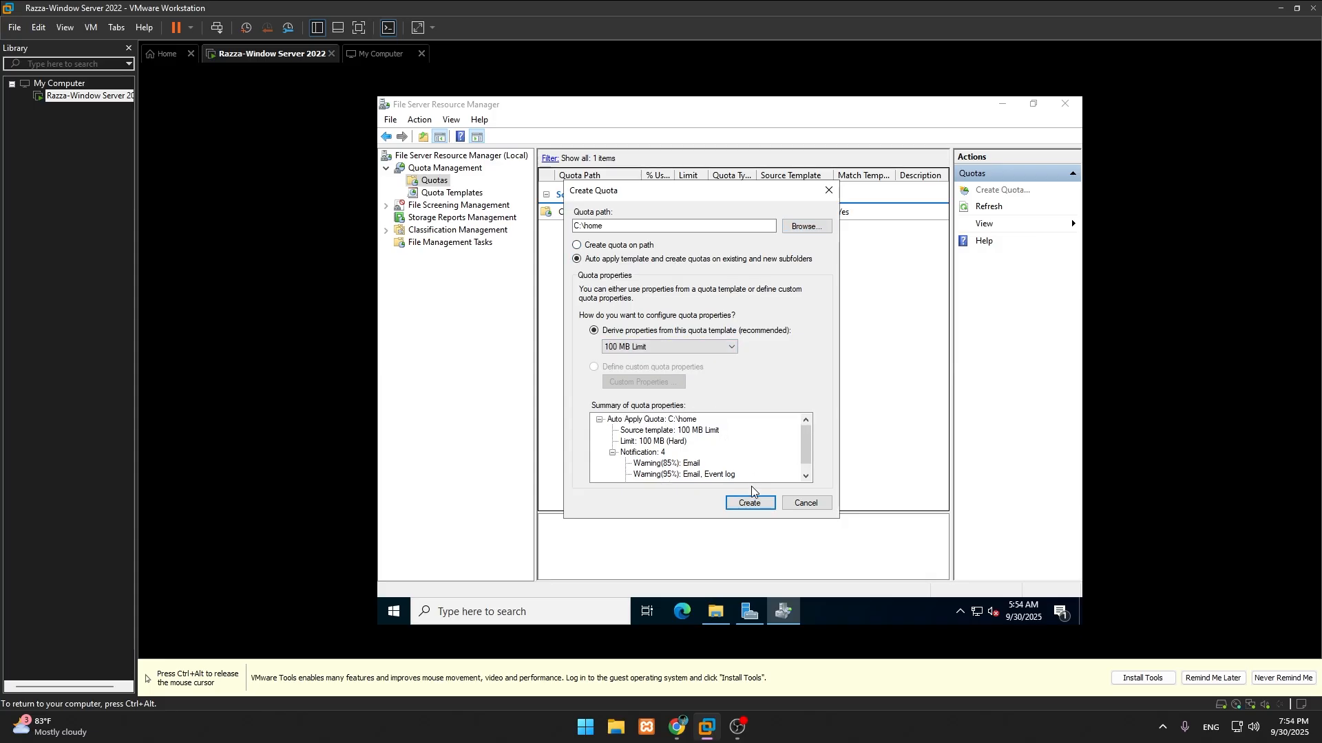
pyautogui.click(751, 504)
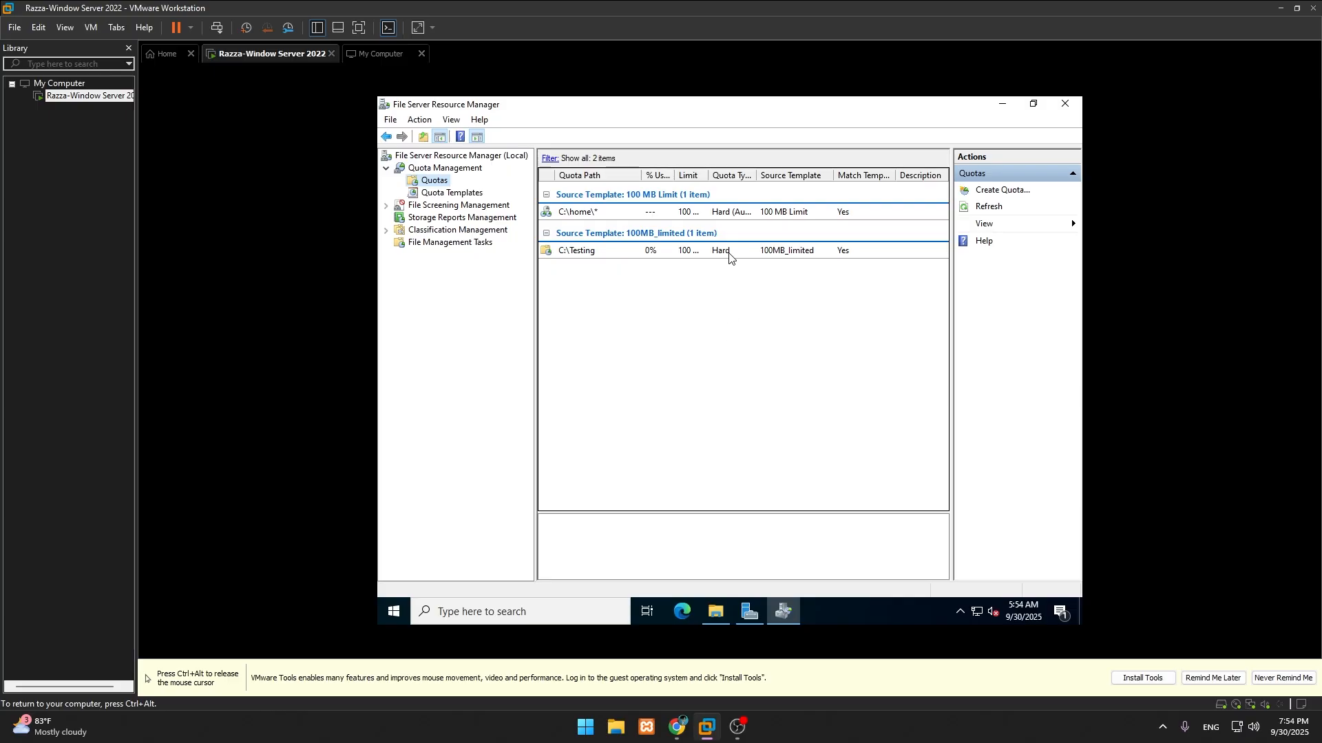
# Review the limits and quota types of the C:\home and C:\Testing entries in the quota list
pyautogui.click(712, 213)
pyautogui.click(716, 252)
pyautogui.click(679, 213)
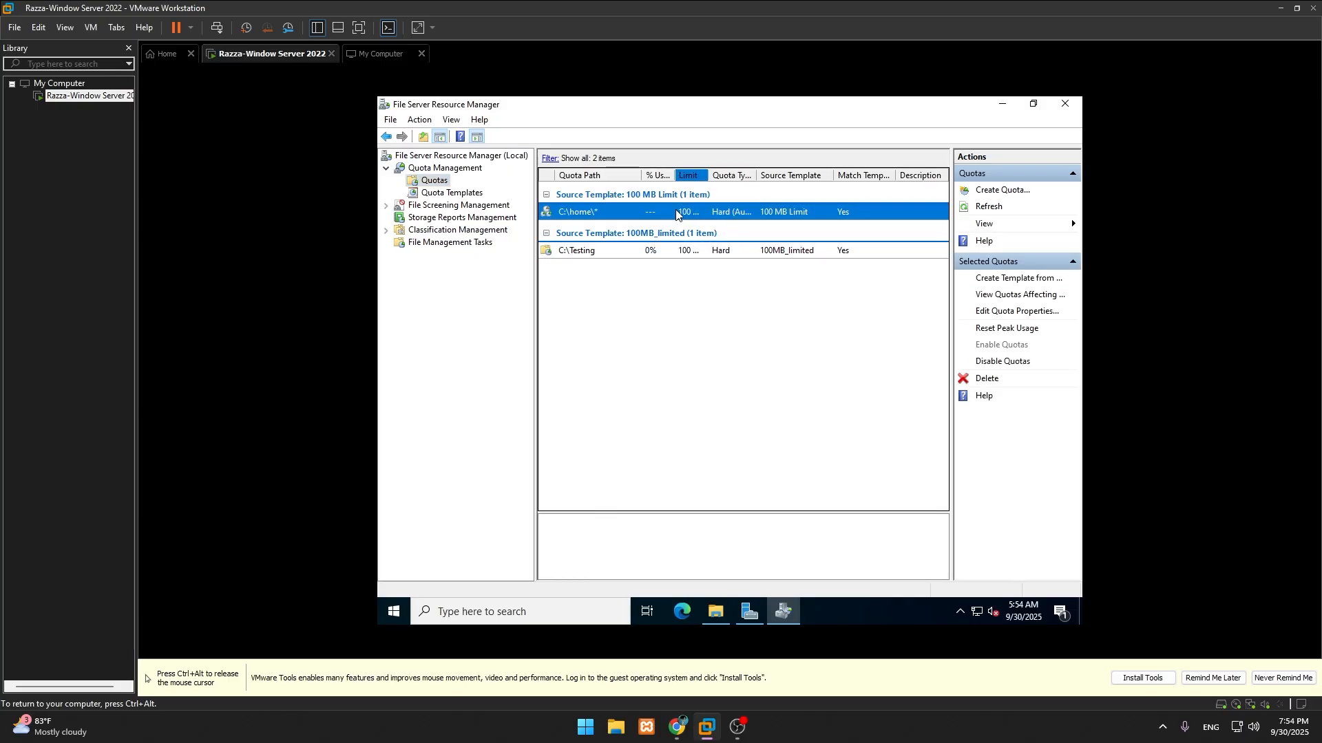
pyautogui.doubleClick(732, 214)
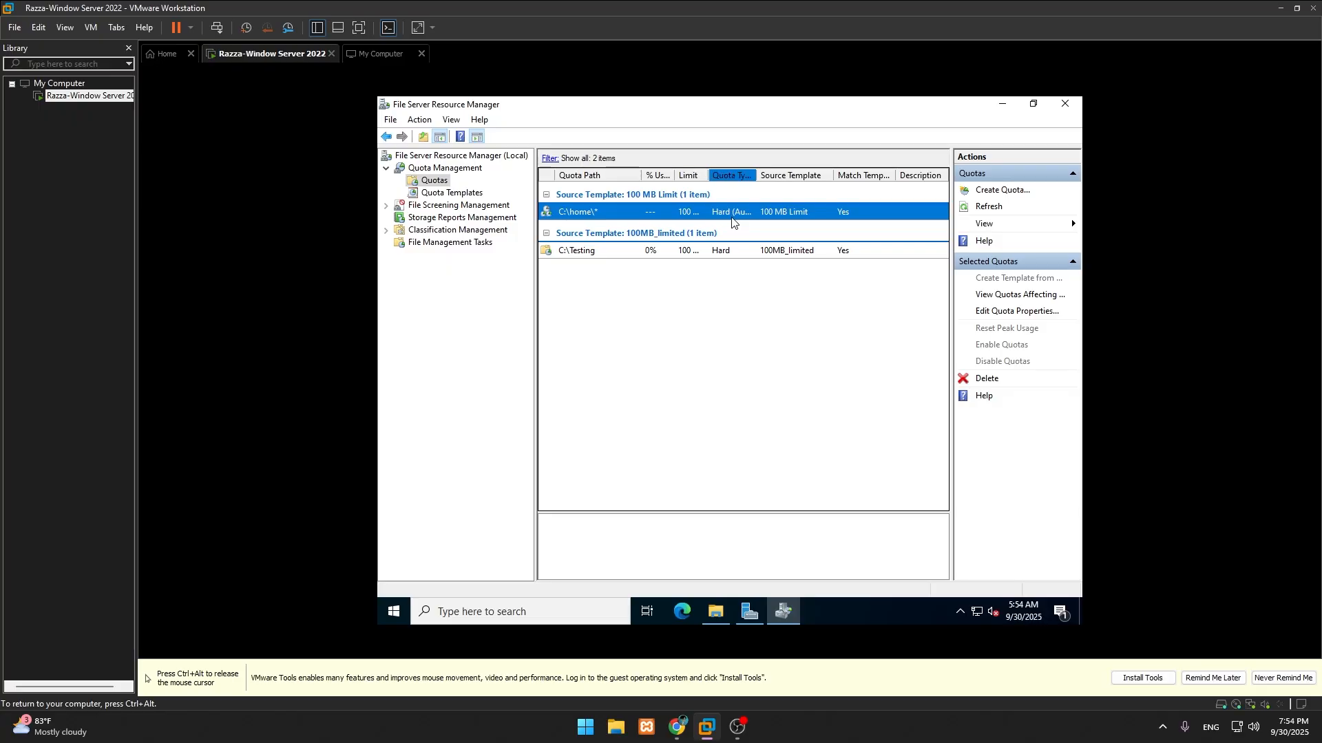
pyautogui.click(857, 234)
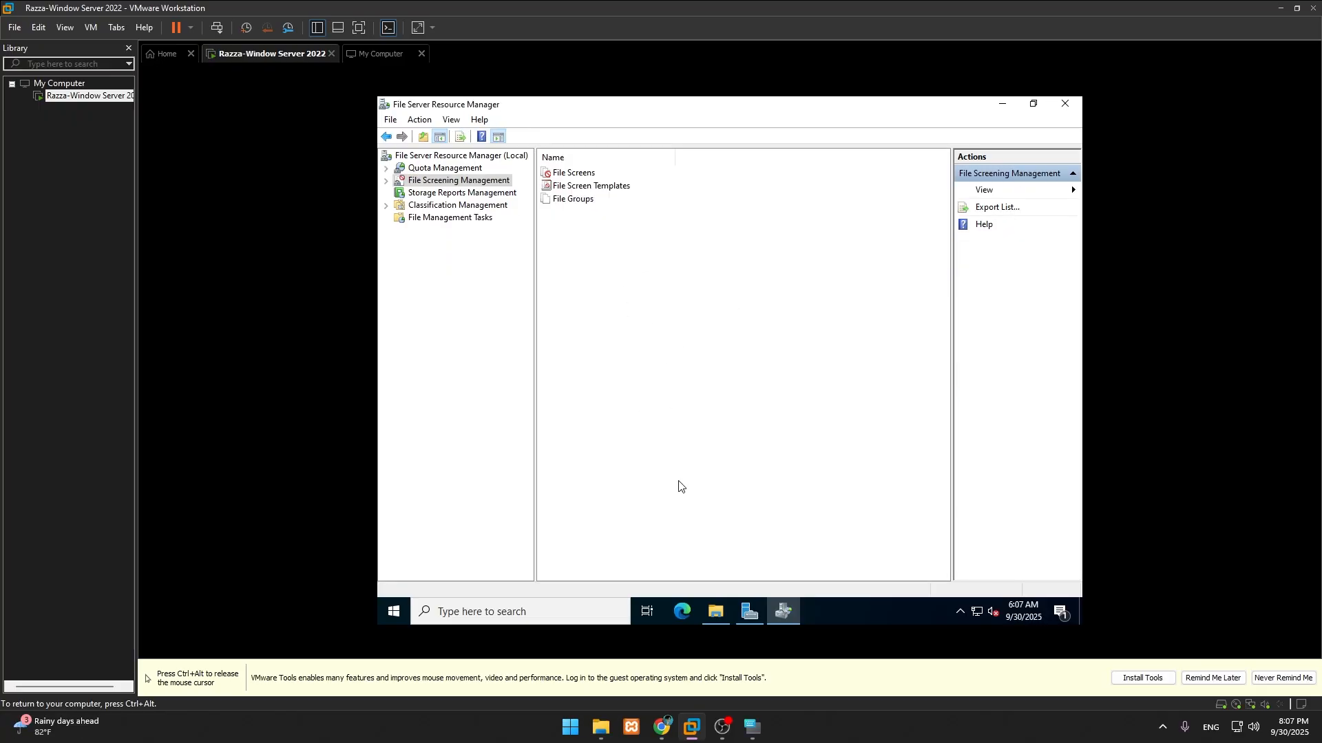
pyautogui.click(725, 728)
pyautogui.click(725, 729)
pyautogui.click(630, 311)
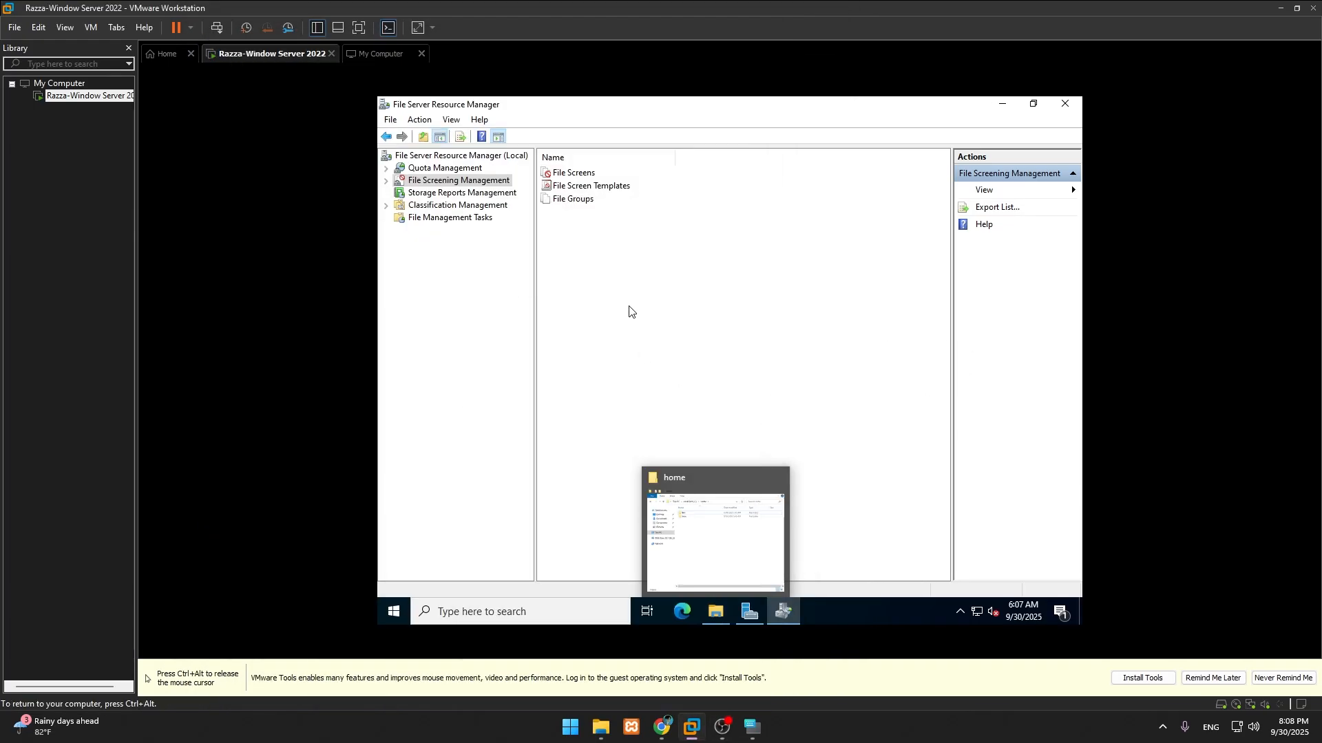
pyautogui.click(575, 200)
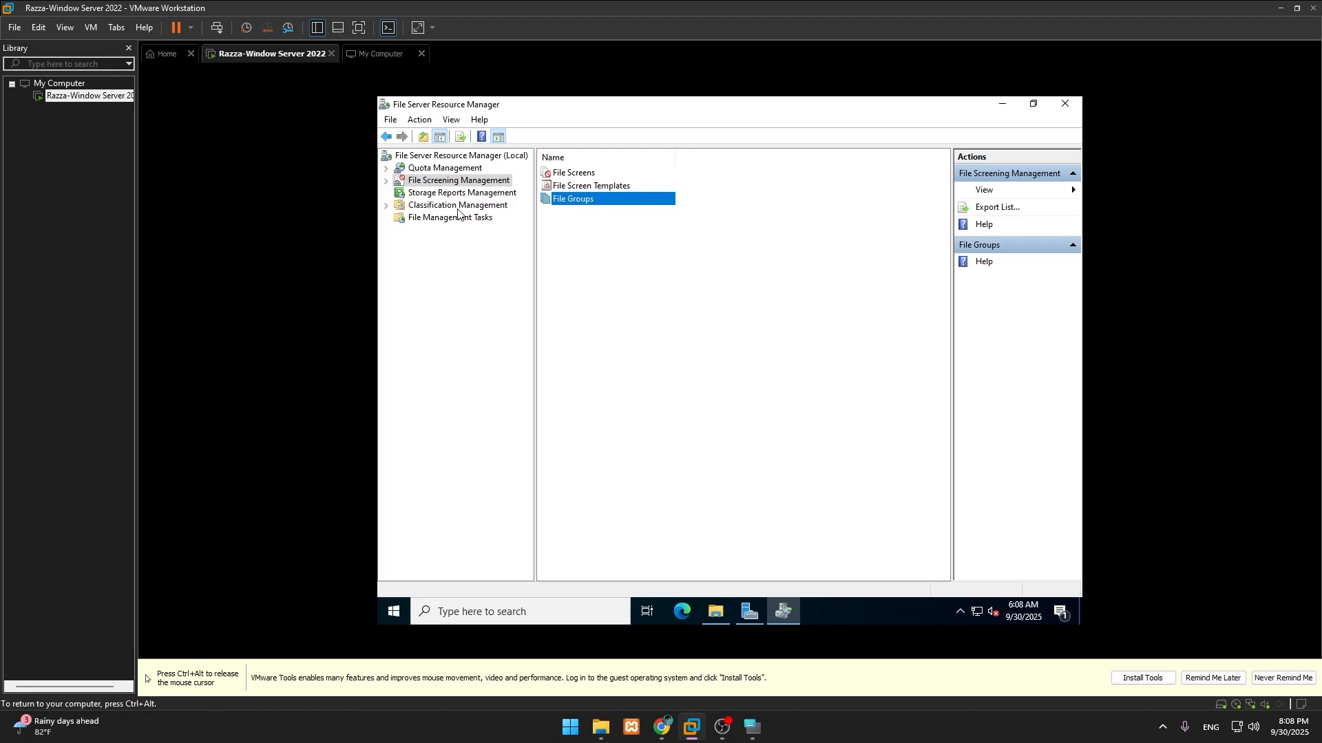
pyautogui.click(441, 183)
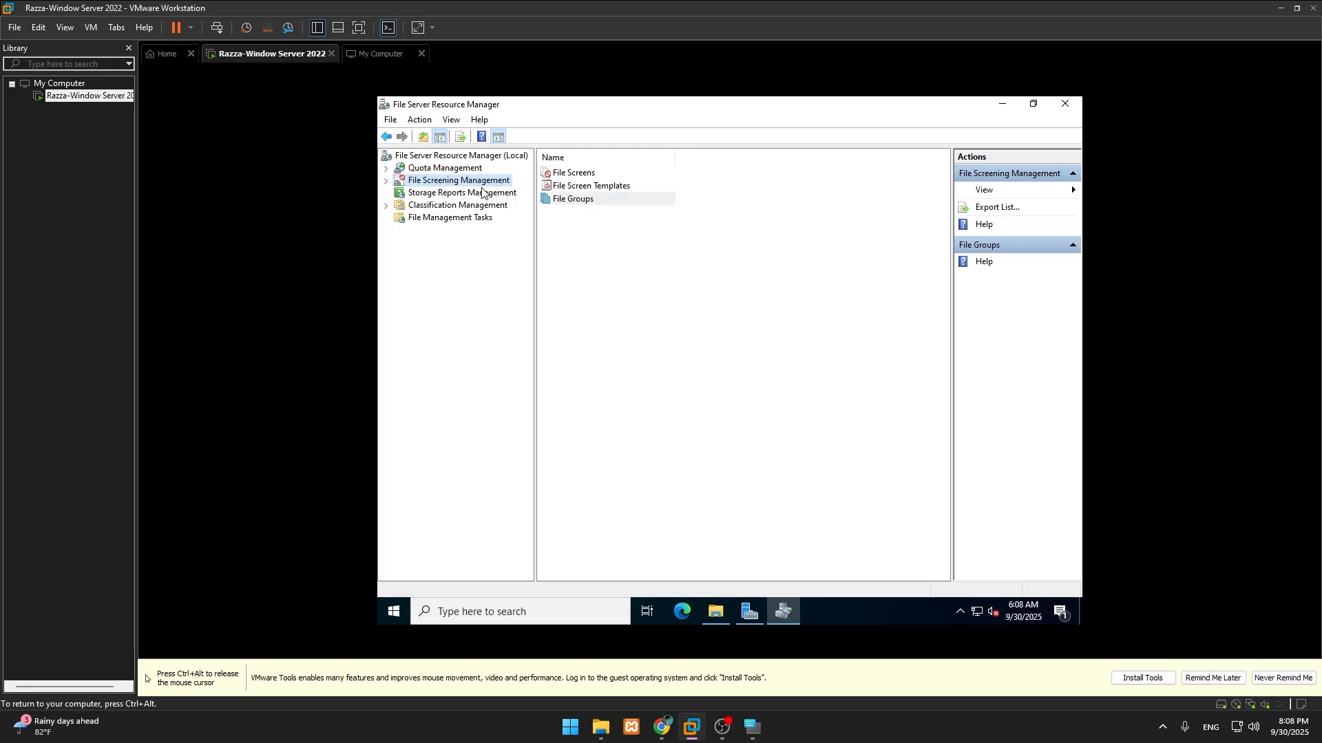
pyautogui.click(386, 181)
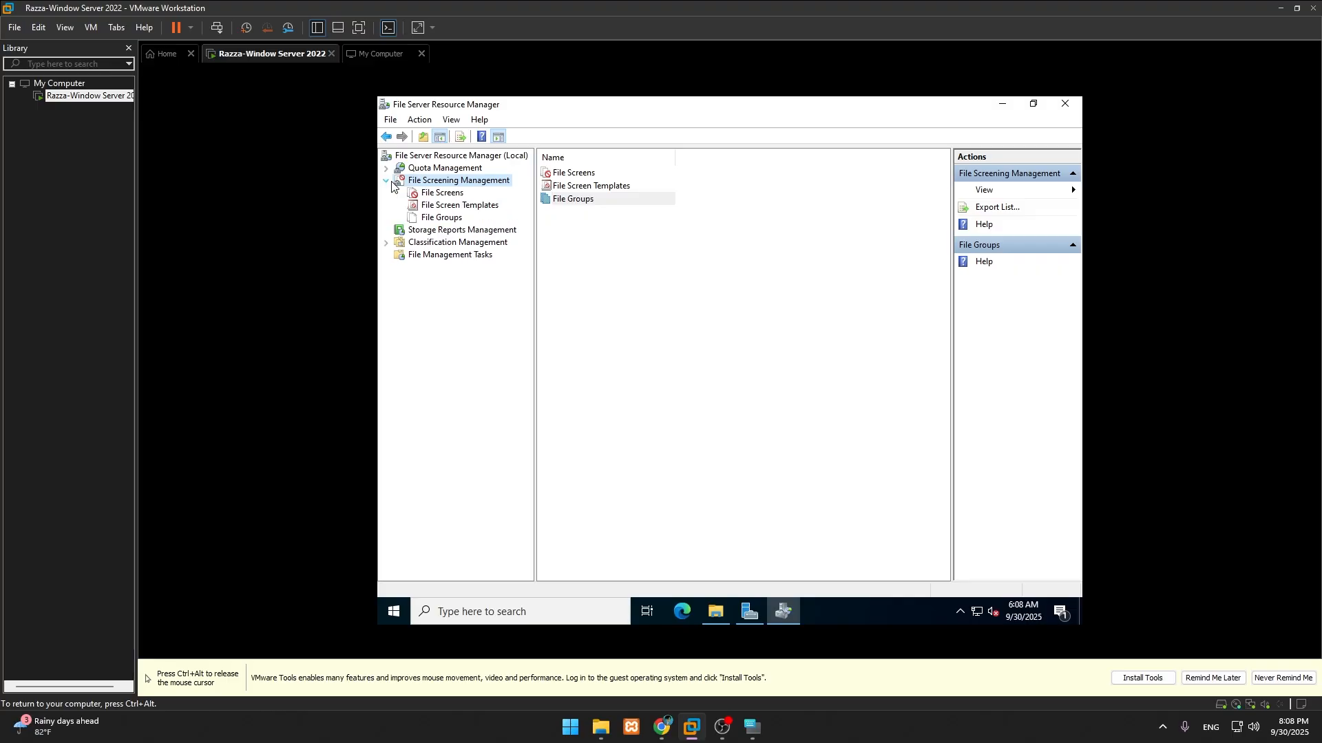
pyautogui.click(386, 181)
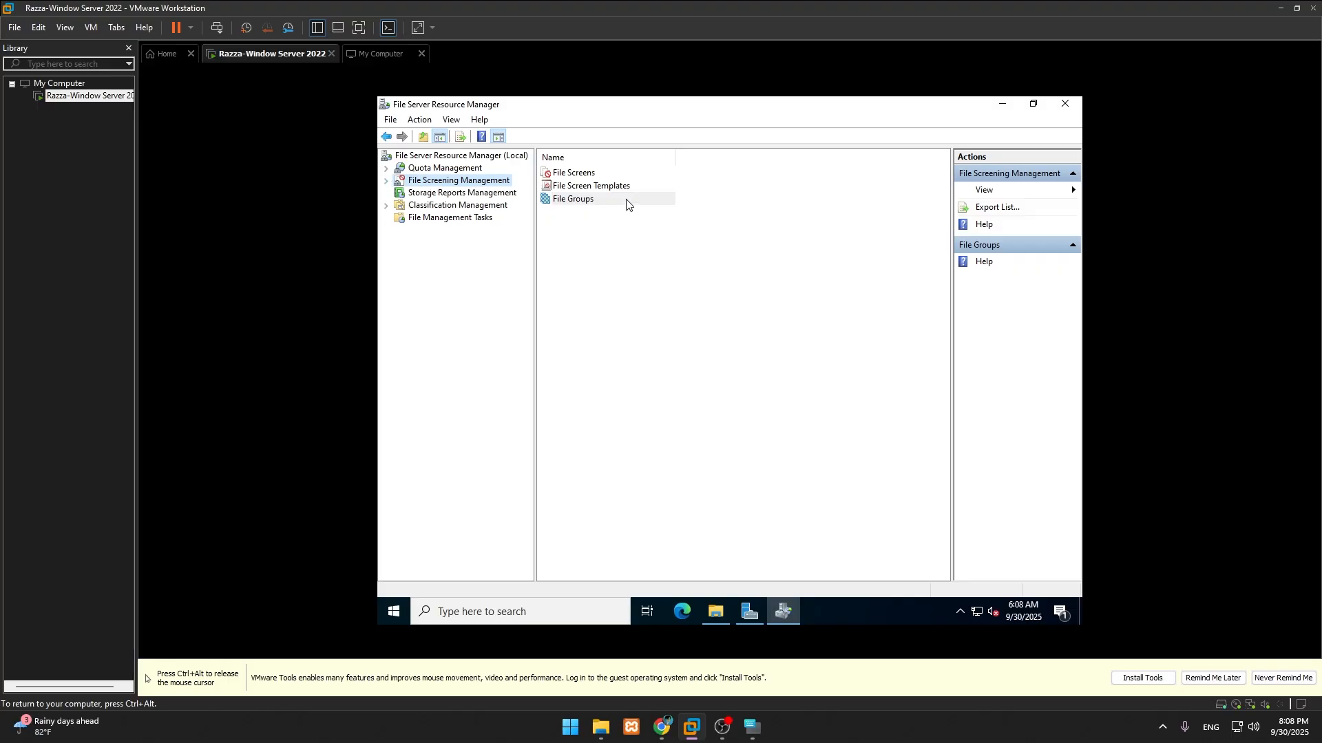
pyautogui.click(386, 182)
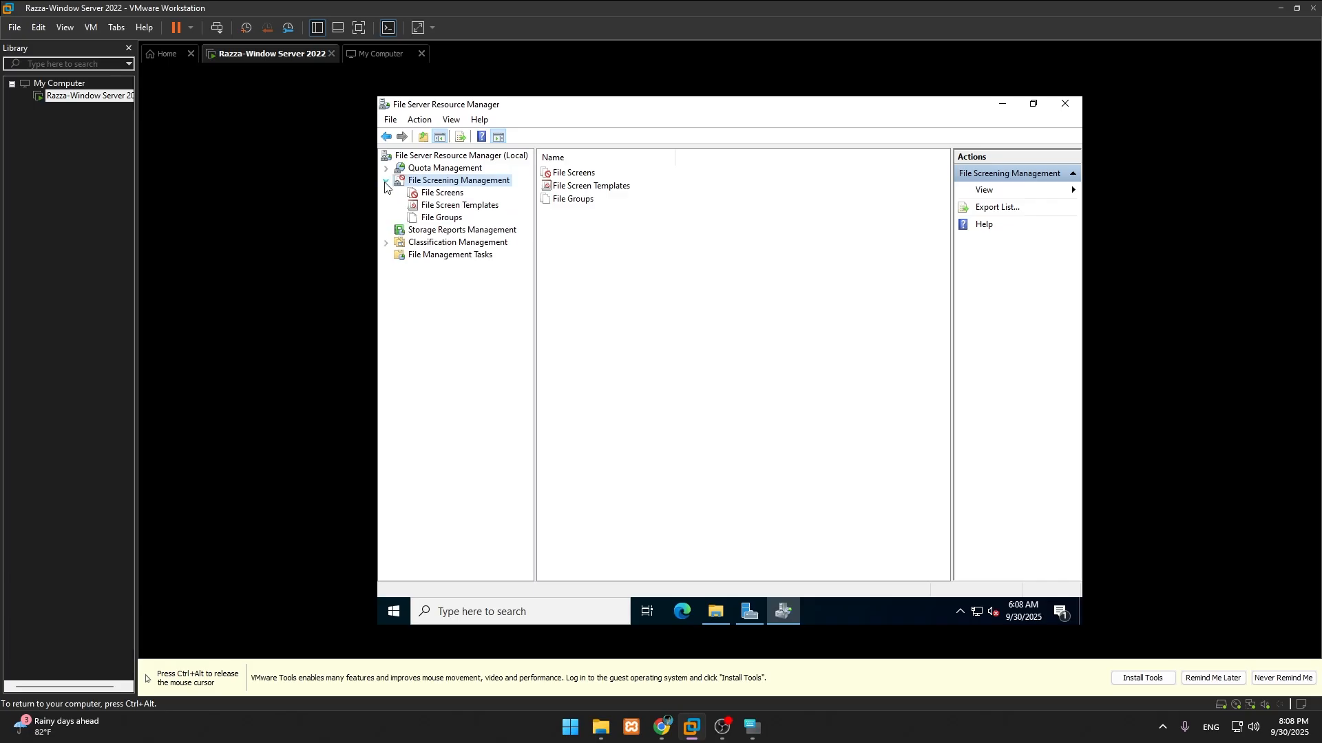
pyautogui.click(386, 182)
# Start creating a file screen under File Screening Management and set its path to the first user folder in C:\home
pyautogui.click(387, 181)
pyautogui.click(439, 194)
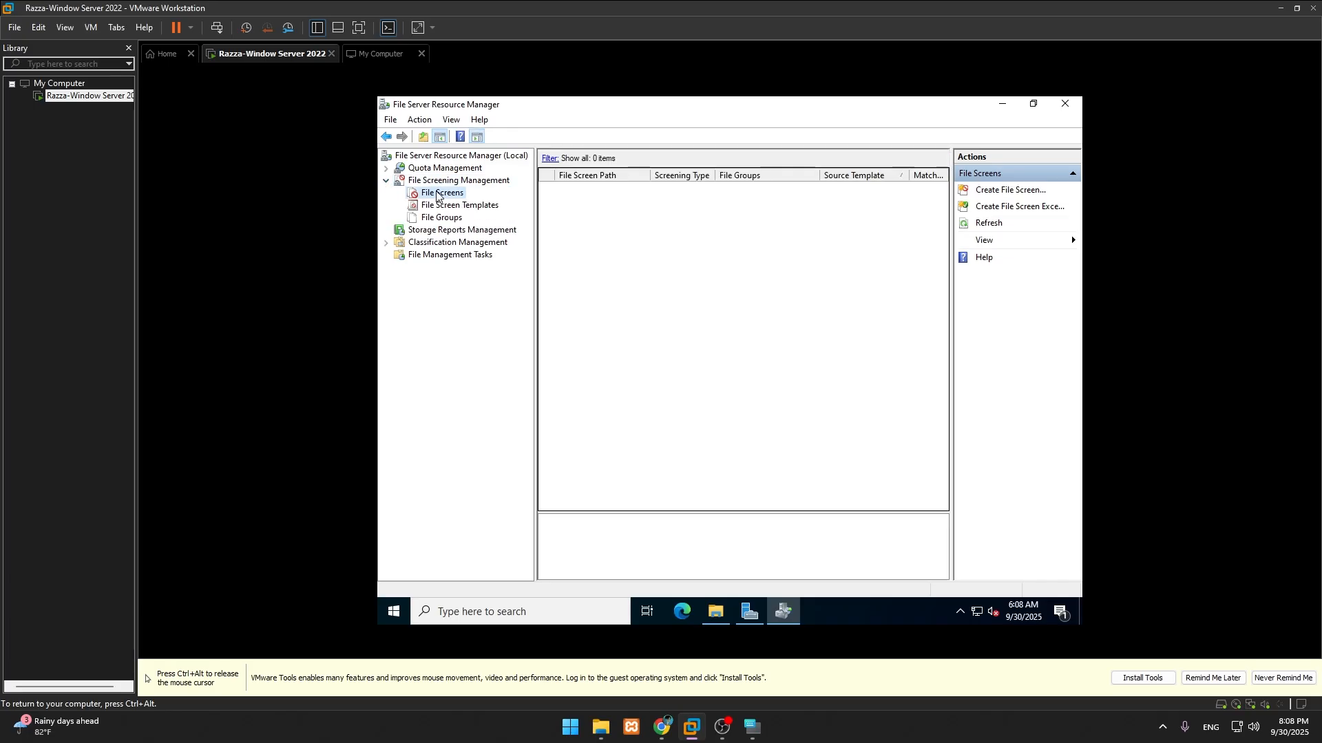
pyautogui.rightClick(440, 195)
pyautogui.click(486, 199)
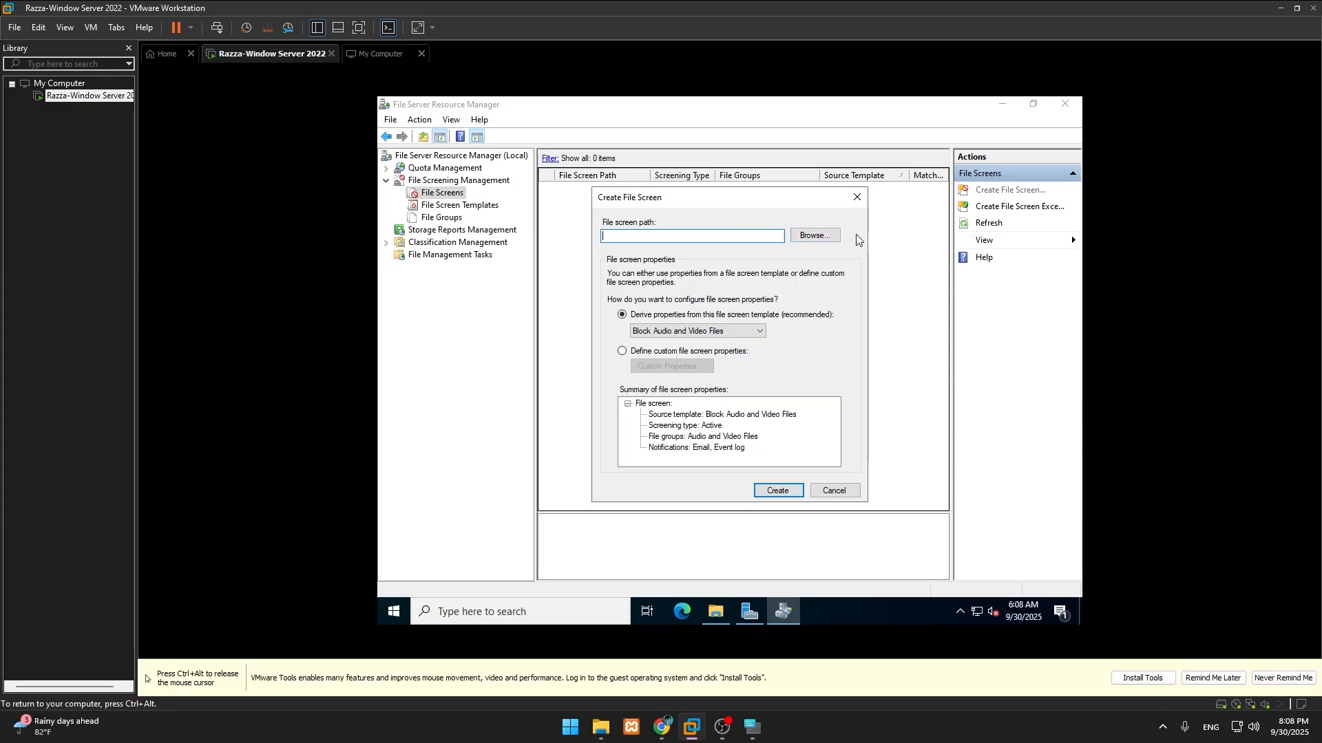
pyautogui.click(815, 235)
pyautogui.scroll(-3, 704, 342)
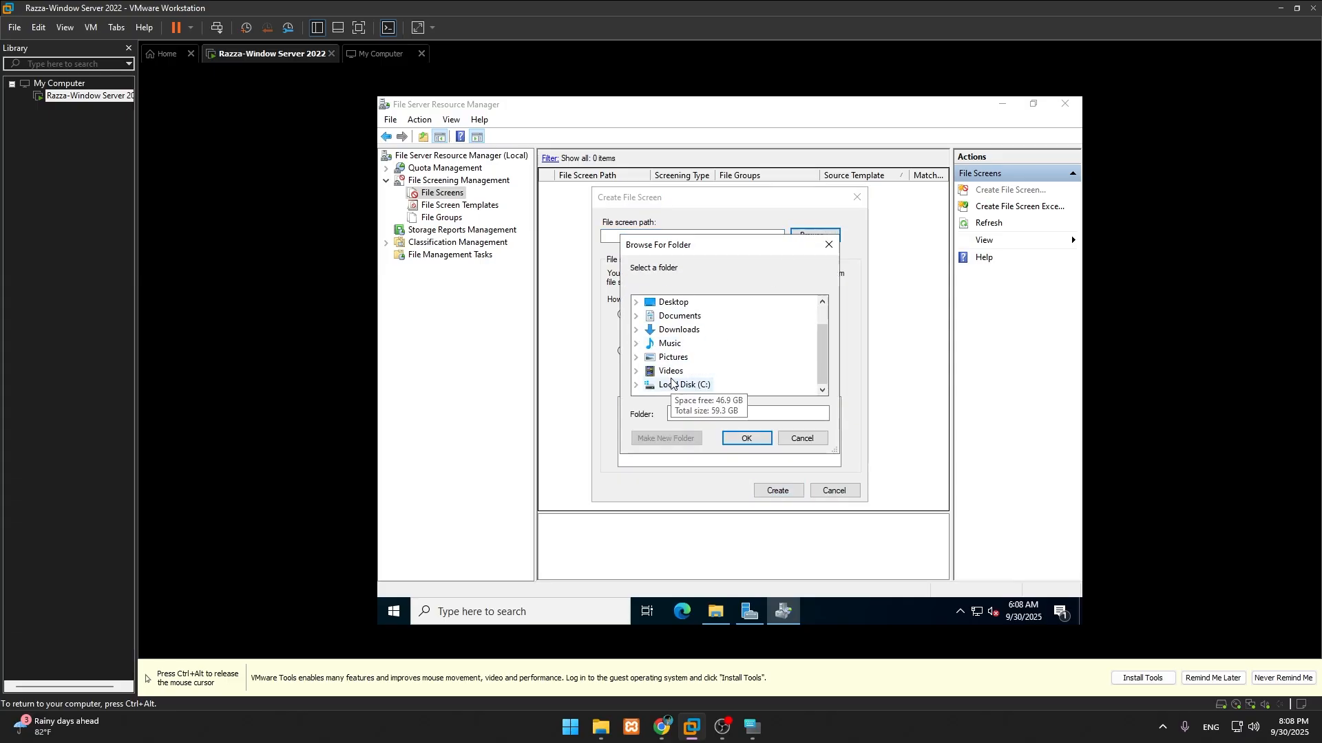
pyautogui.doubleClick(688, 383)
pyautogui.scroll(-1, 681, 371)
pyautogui.scroll(1, 682, 370)
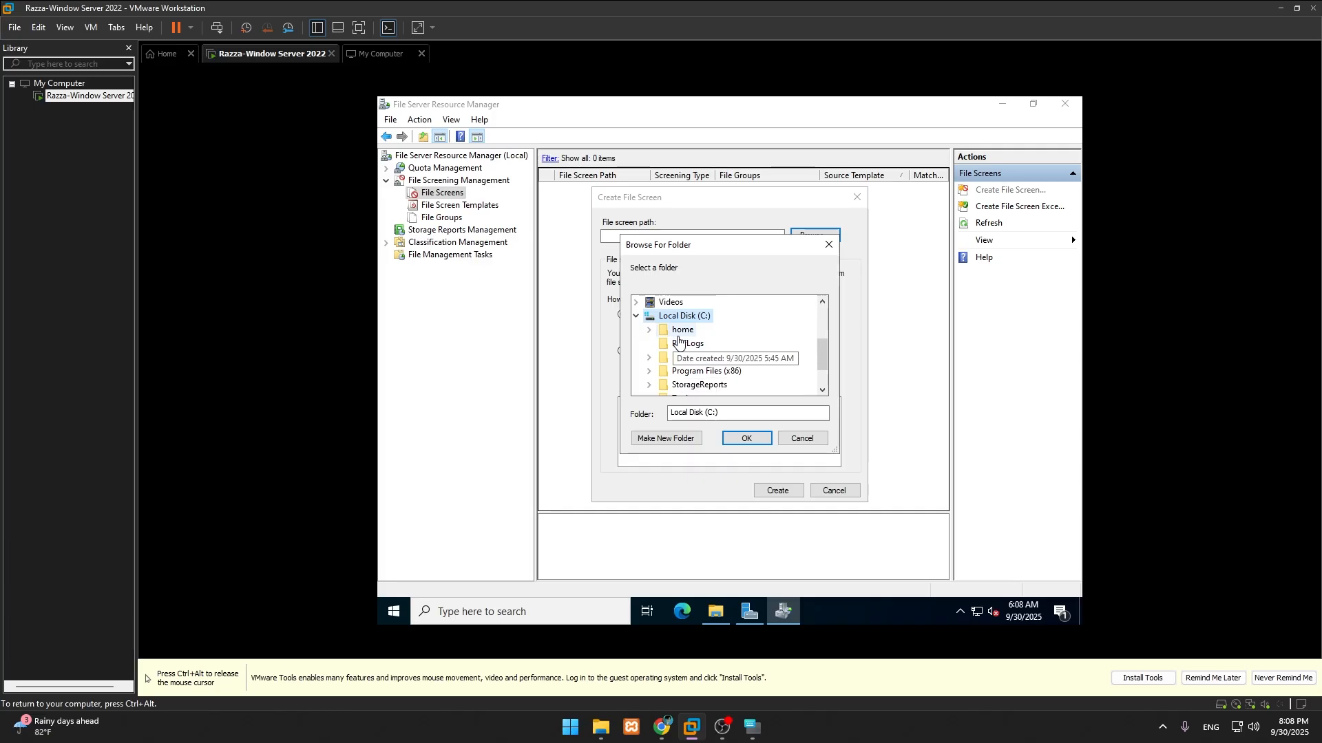
pyautogui.doubleClick(682, 330)
pyautogui.click(691, 343)
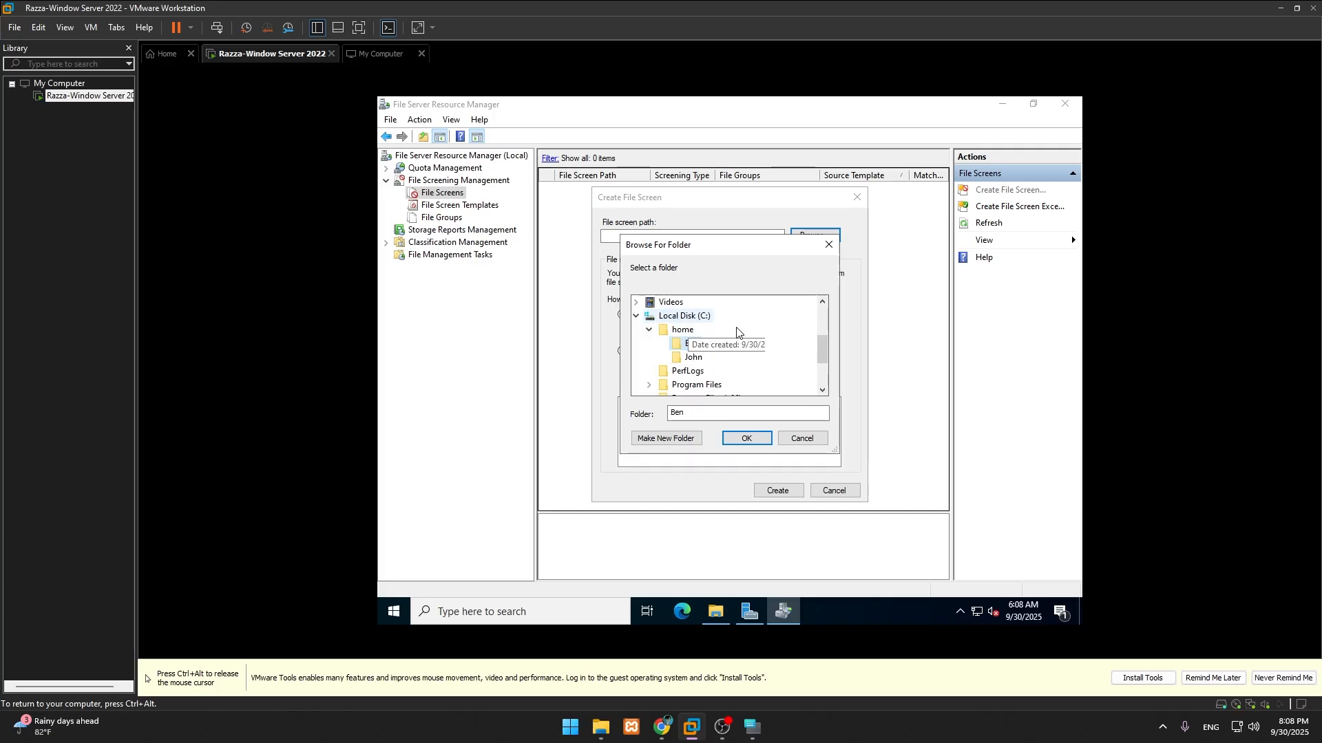
pyautogui.click(742, 439)
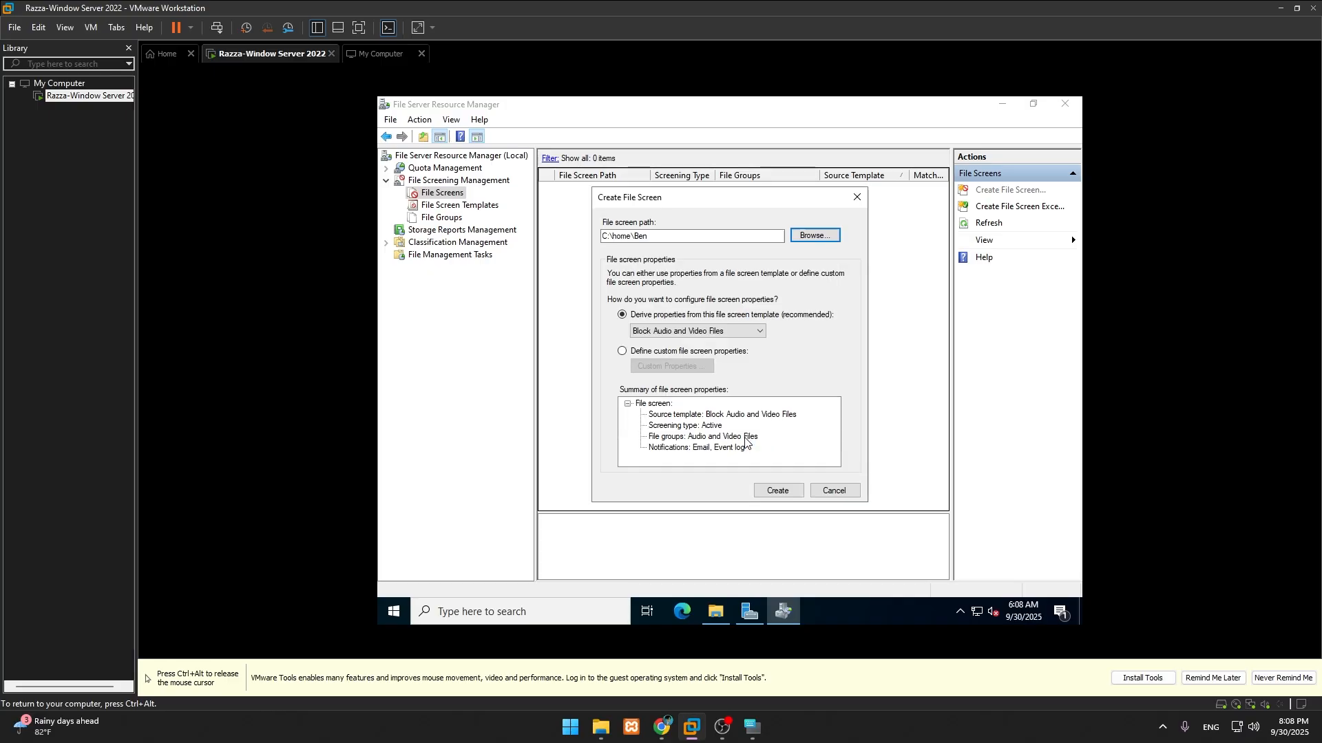
# Review the predefined file screen templates, including Block Executable Files and Block Audio and Video Files, for the new file screen
pyautogui.click(660, 303)
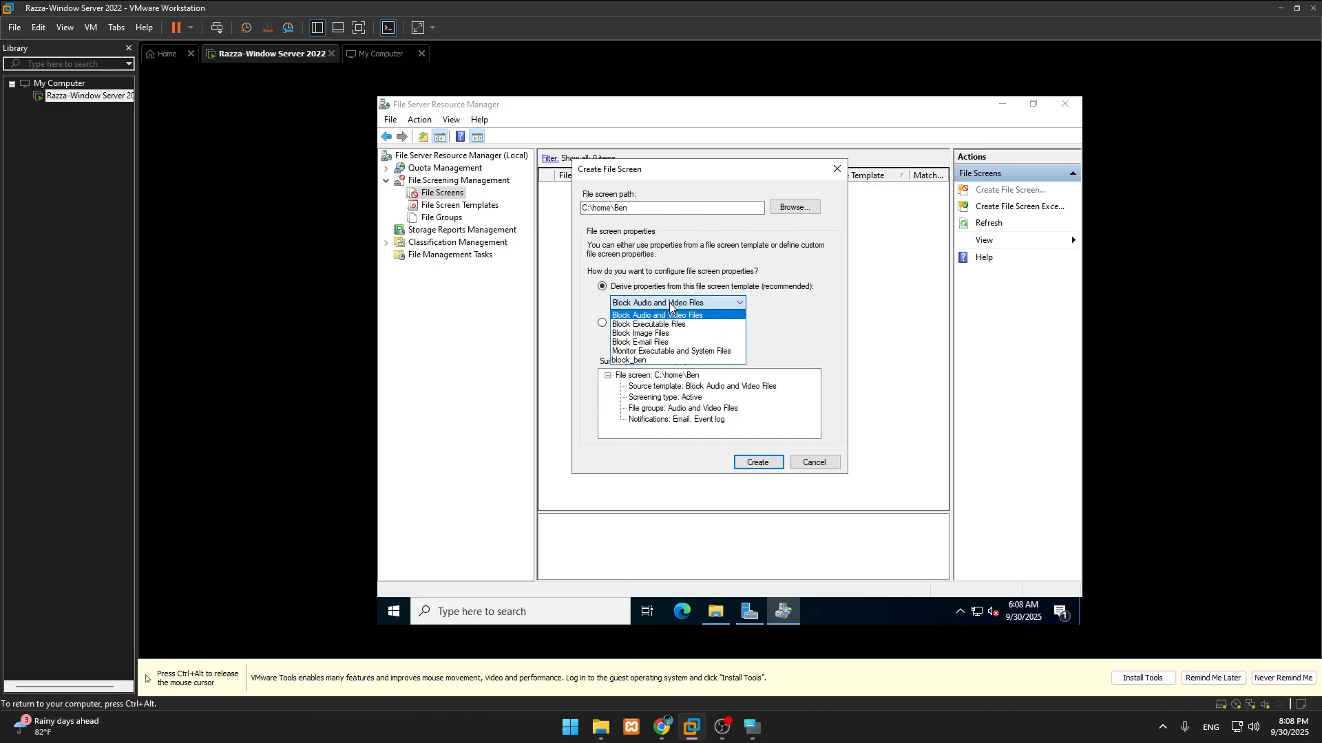
pyautogui.click(658, 324)
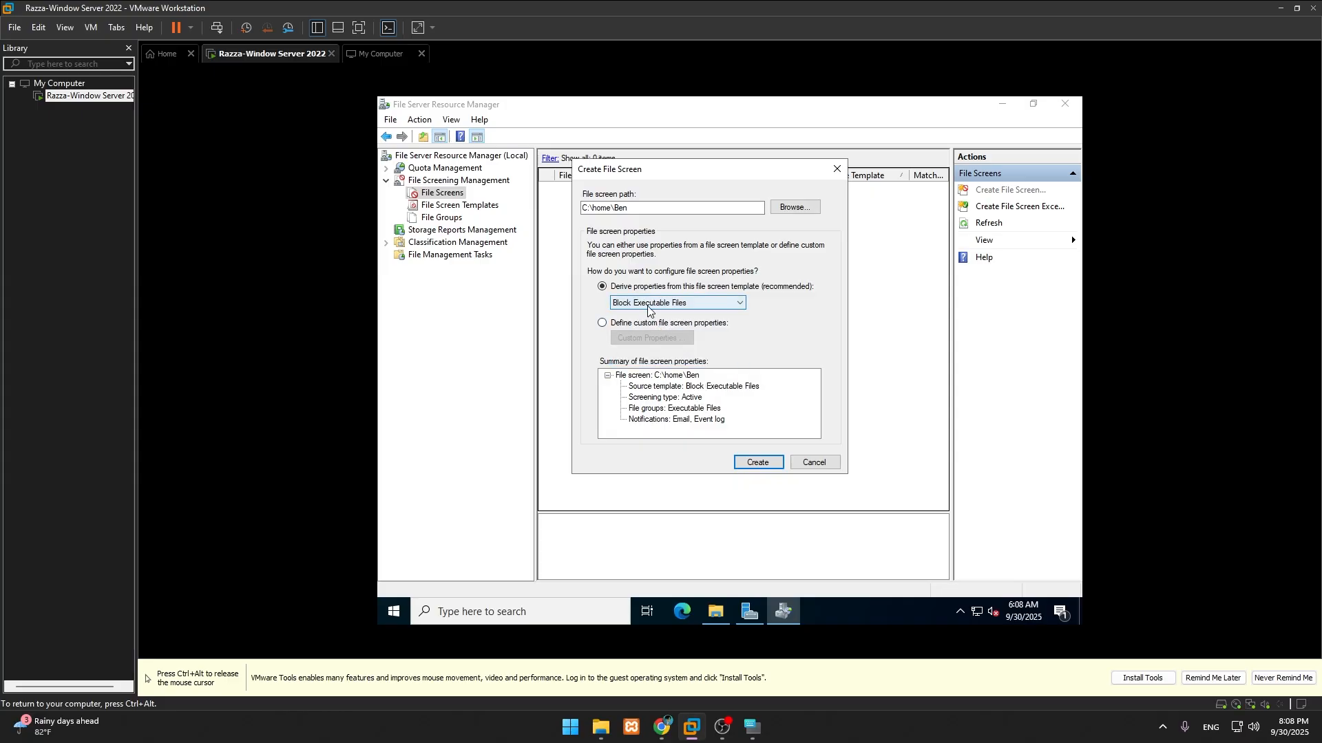
pyautogui.click(671, 303)
pyautogui.click(660, 314)
pyautogui.click(658, 305)
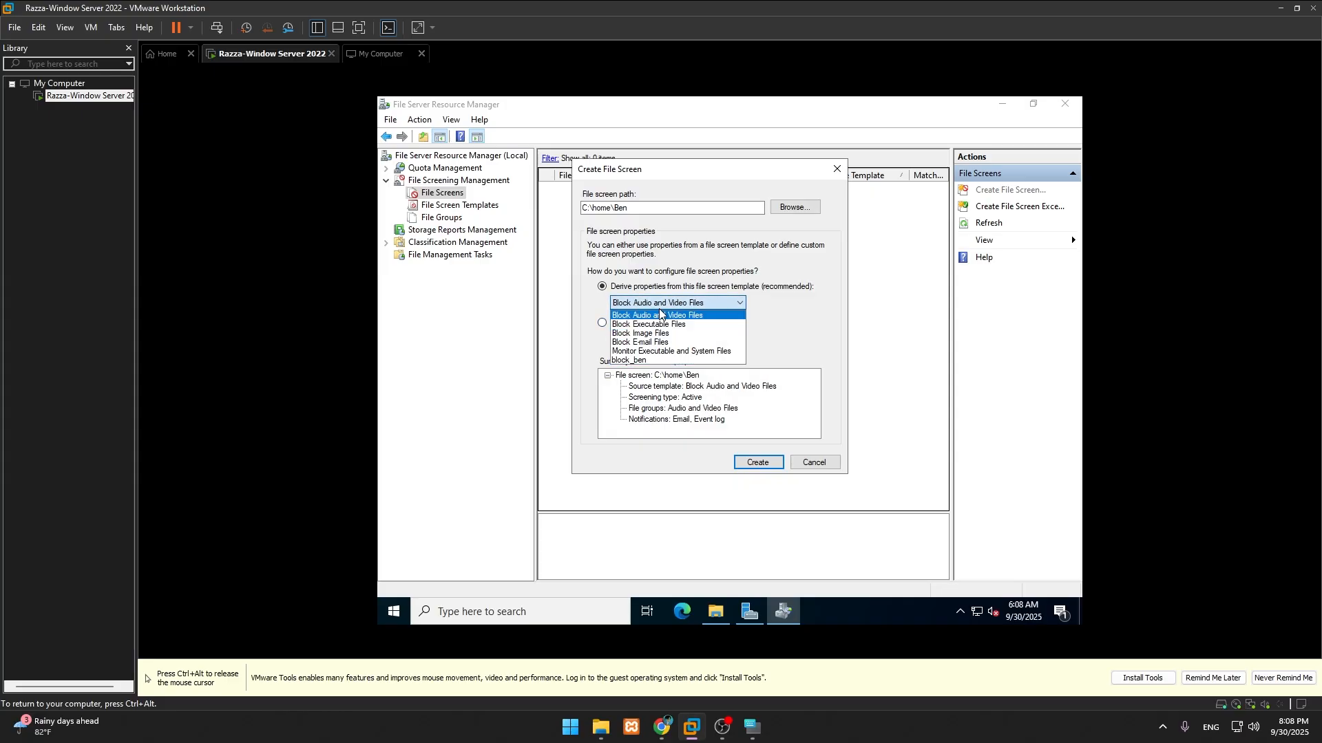
pyautogui.click(661, 302)
pyautogui.click(661, 303)
pyautogui.click(647, 303)
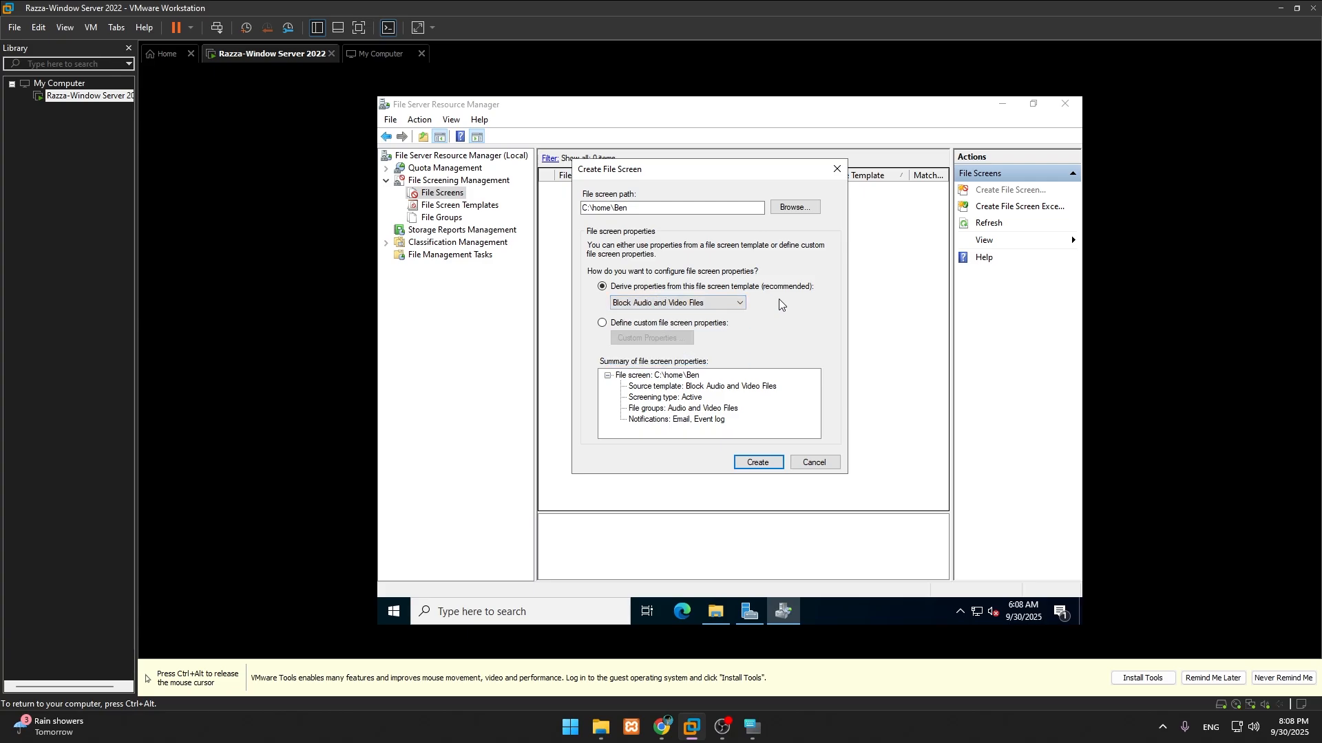
pyautogui.click(697, 303)
pyautogui.click(671, 307)
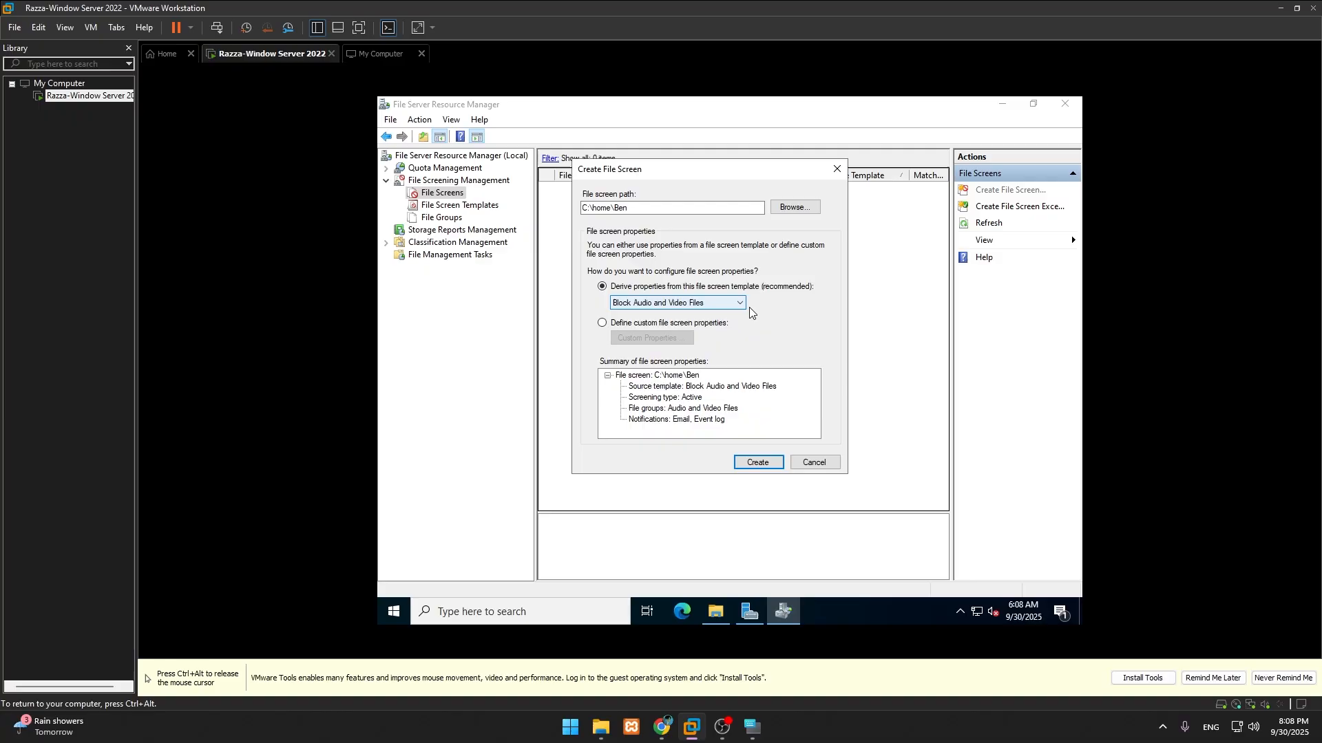
# Define custom file screen properties with active screening that block Audio and Video Files, Image Files and Executable Files
pyautogui.click(630, 325)
pyautogui.click(651, 337)
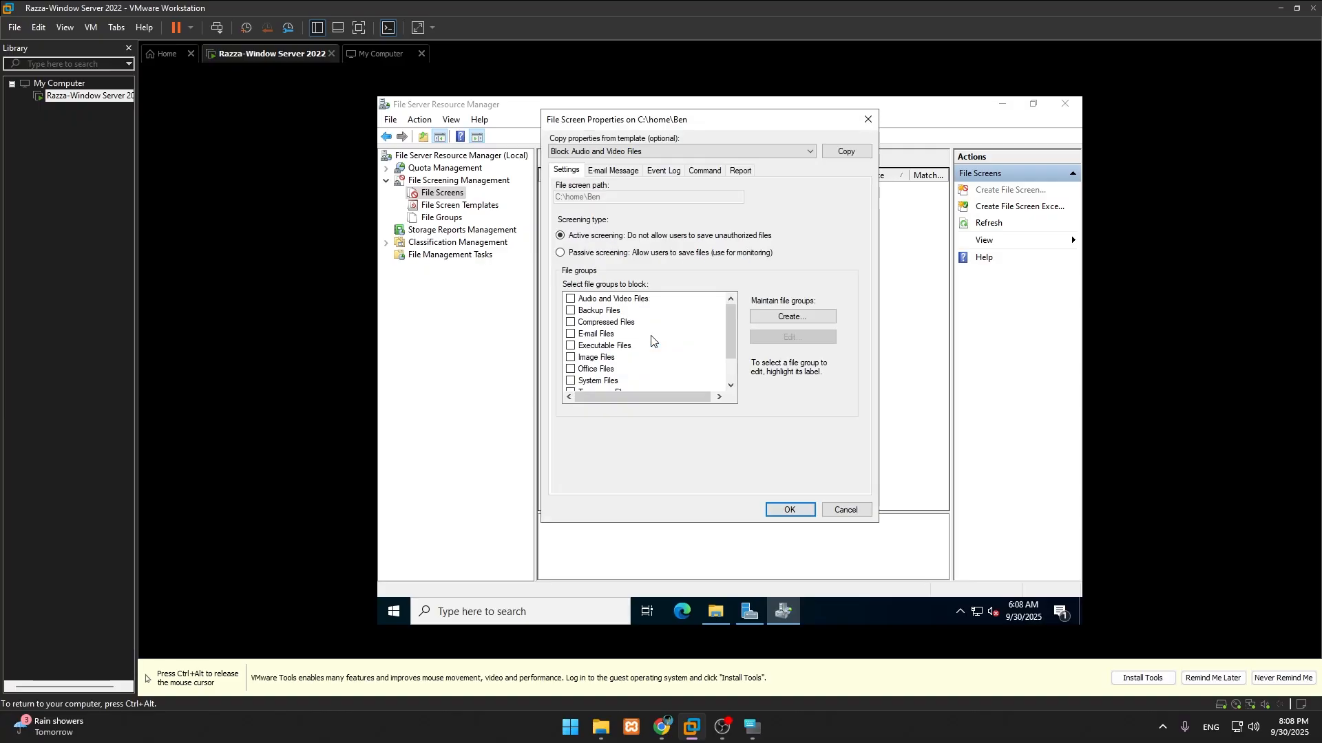
pyautogui.click(561, 253)
pyautogui.click(561, 236)
pyautogui.moveTo(731, 352); pyautogui.dragTo(734, 289)
pyautogui.click(576, 300)
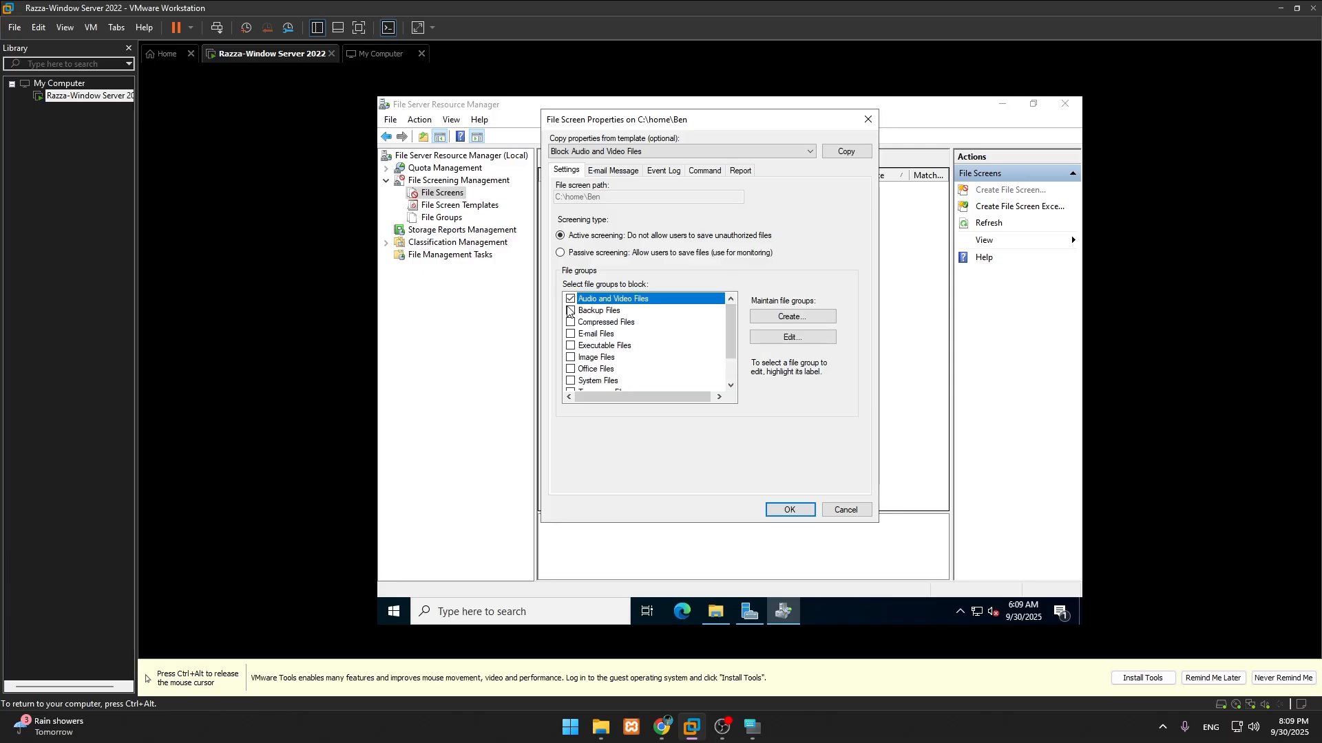
pyautogui.click(570, 358)
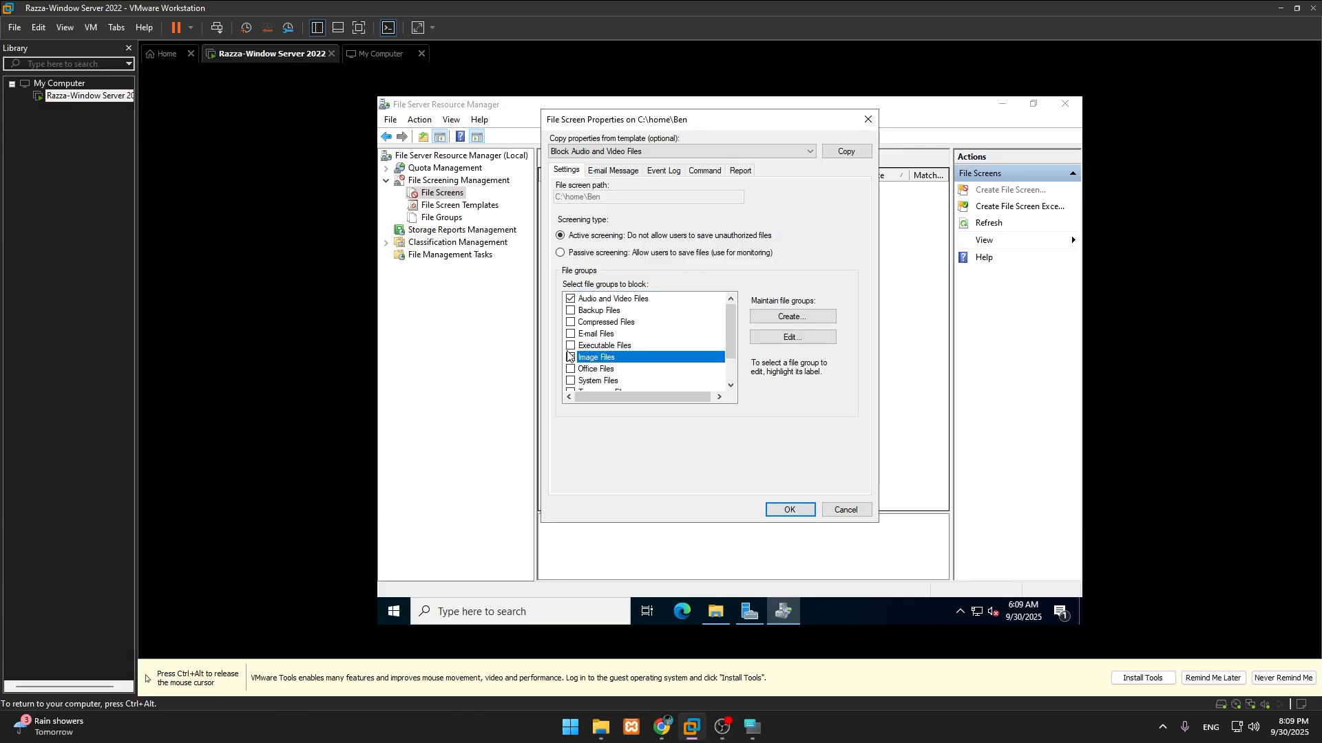
pyautogui.click(569, 346)
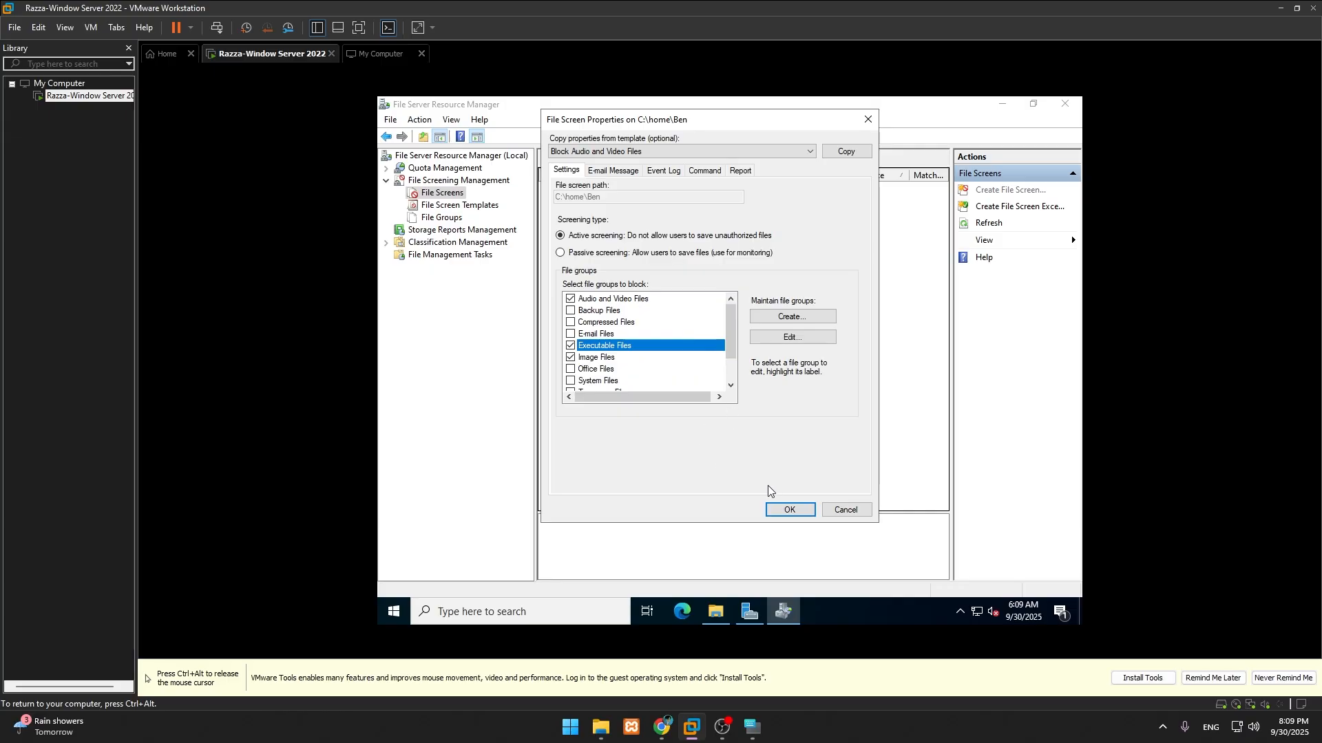
pyautogui.click(784, 511)
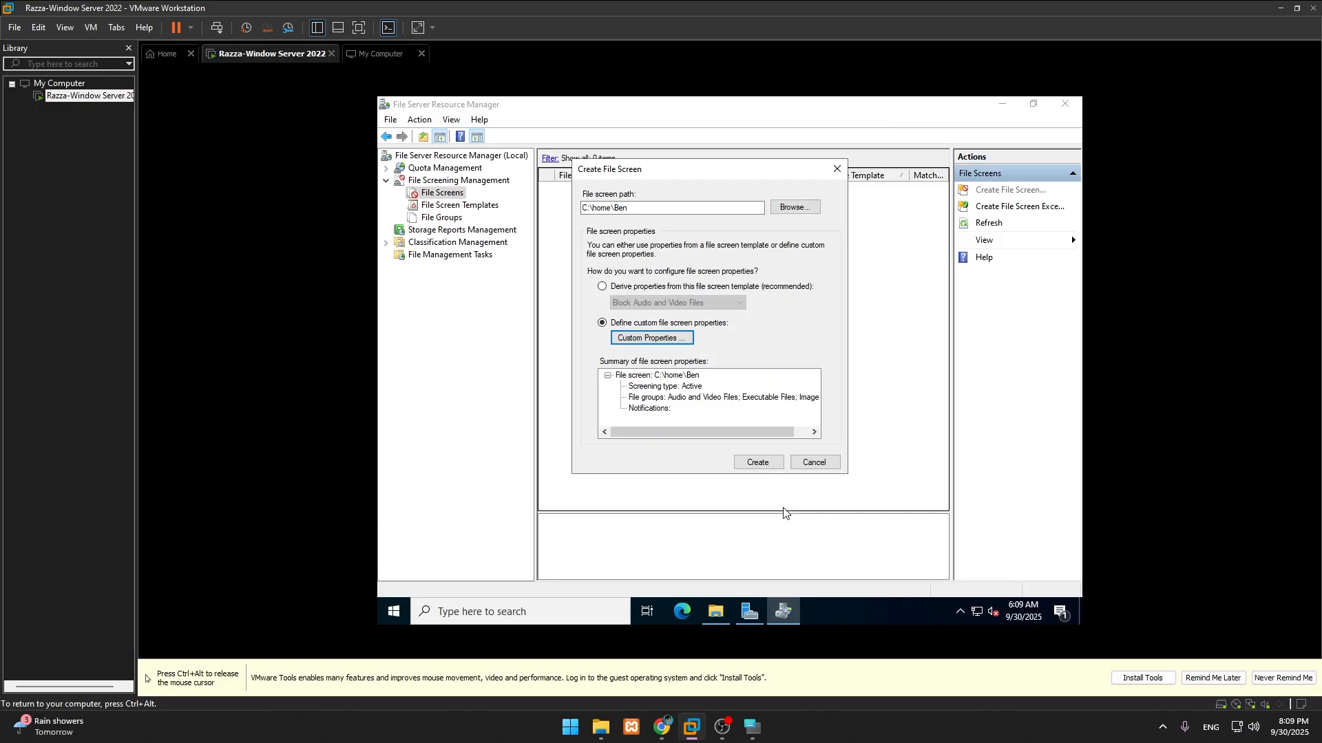
# Create the file screen, saving its custom properties without creating a template
pyautogui.click(759, 463)
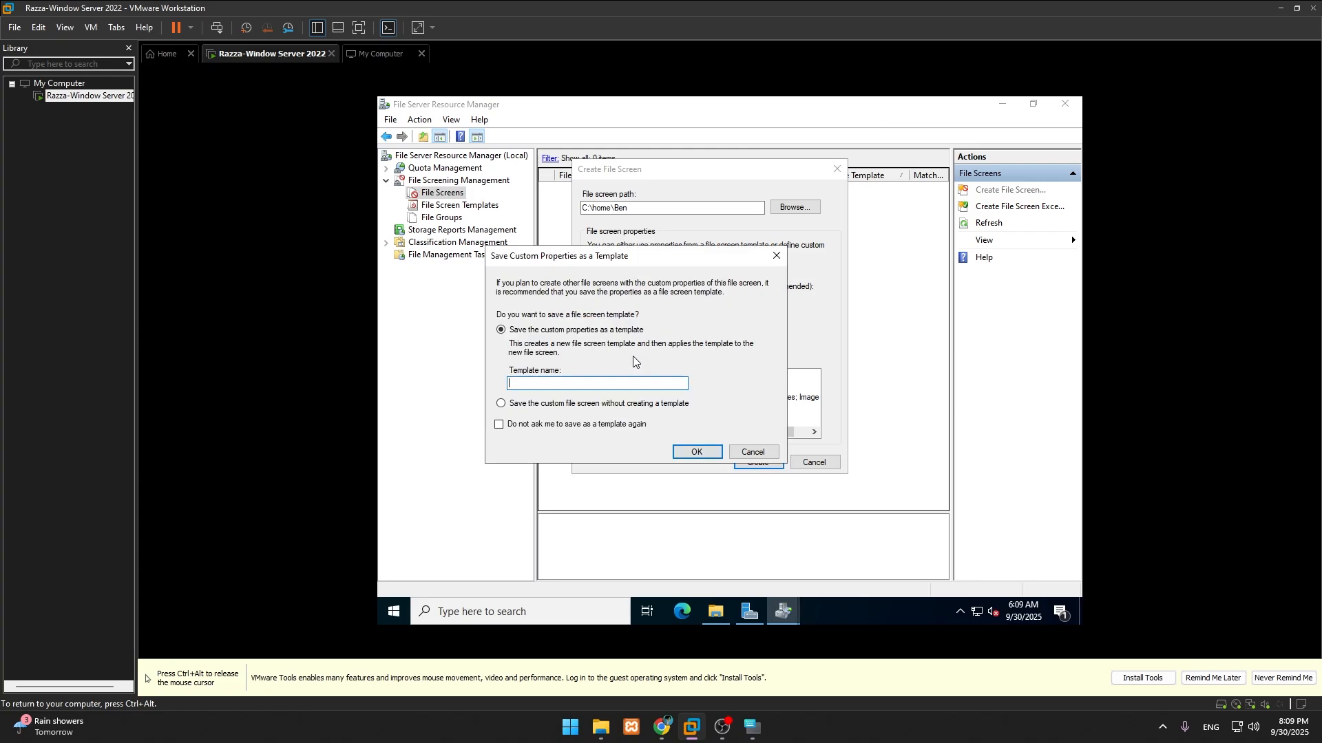
pyautogui.write('tblock_exe')
pyautogui.moveTo(548, 384); pyautogui.dragTo(440, 383)
pyautogui.press('BackSpace')
pyautogui.click(500, 407)
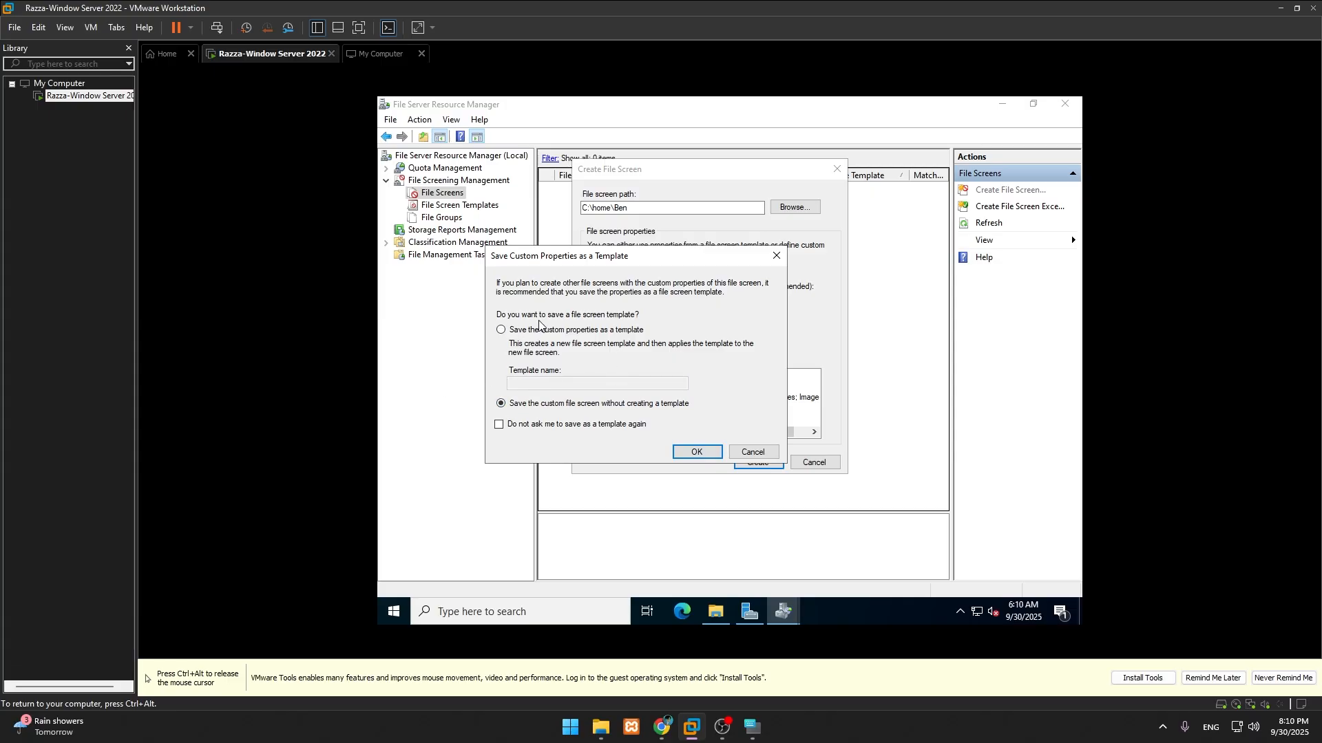
pyautogui.click(689, 453)
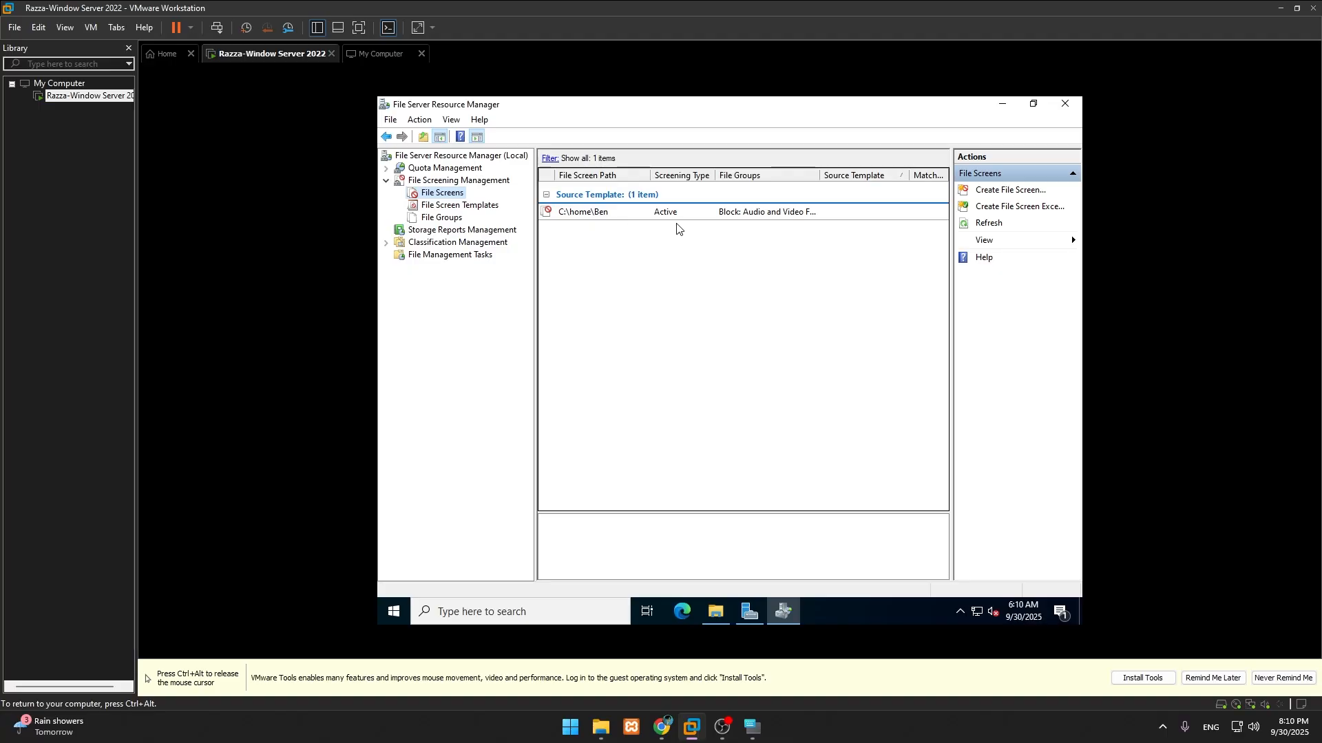
# Review the screening type and blocked file groups of the new file screen on the first user folder
pyautogui.click(658, 213)
pyautogui.click(743, 337)
pyautogui.click(725, 216)
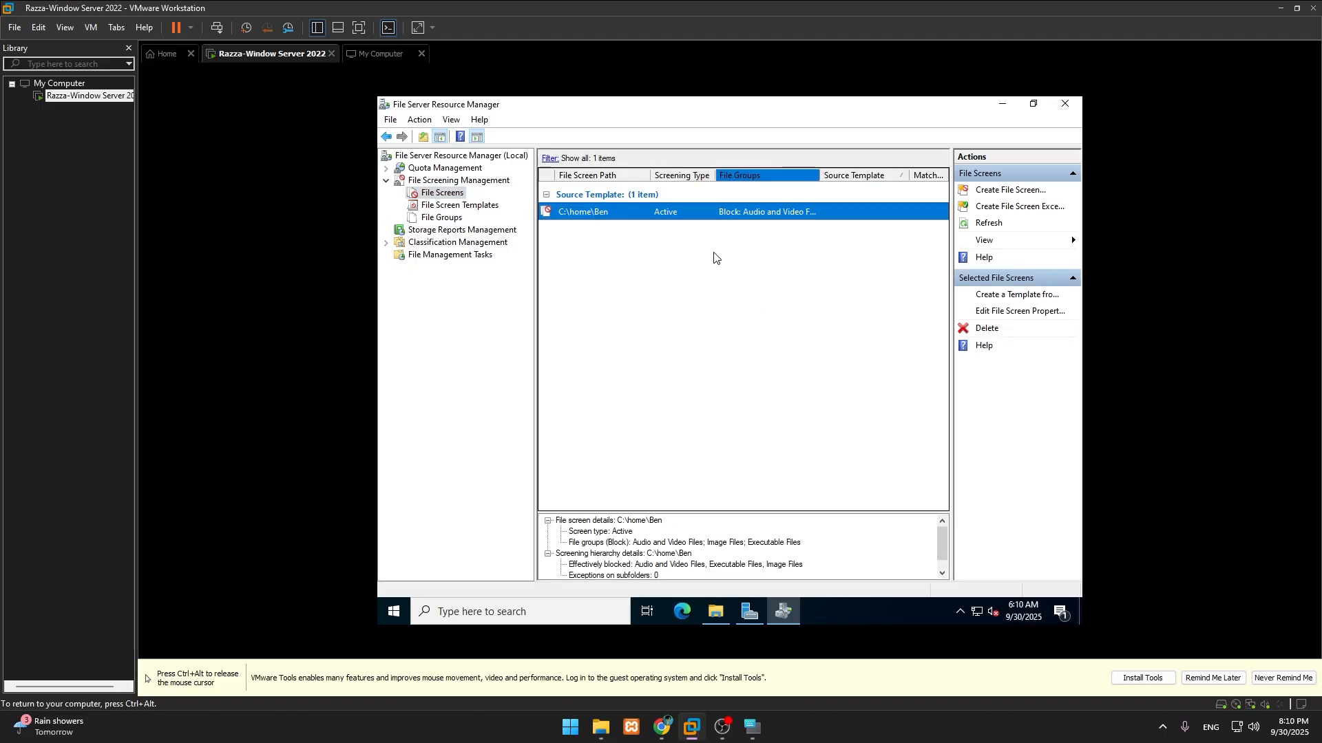
pyautogui.click(707, 290)
pyautogui.click(385, 181)
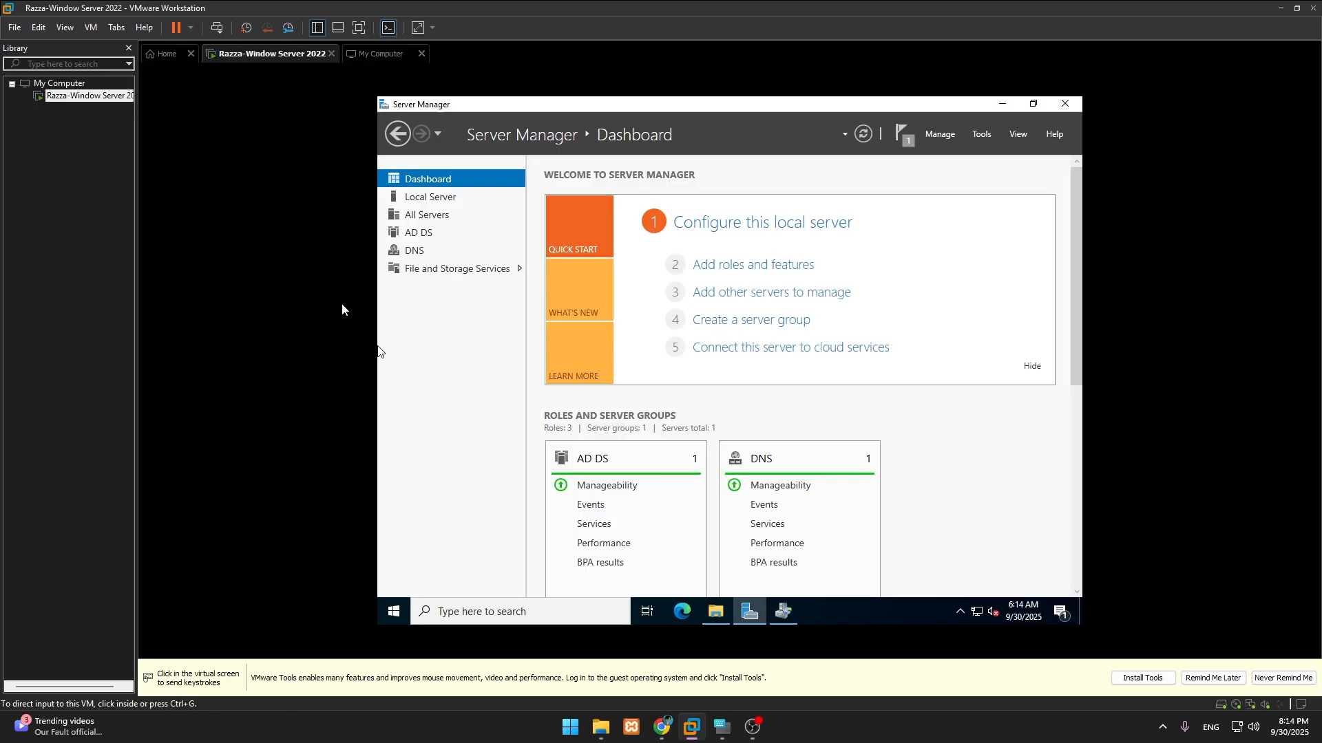
# Minimize Server Manager and open the C:\Testing folder in a maximized File Explorer window
pyautogui.click(309, 321)
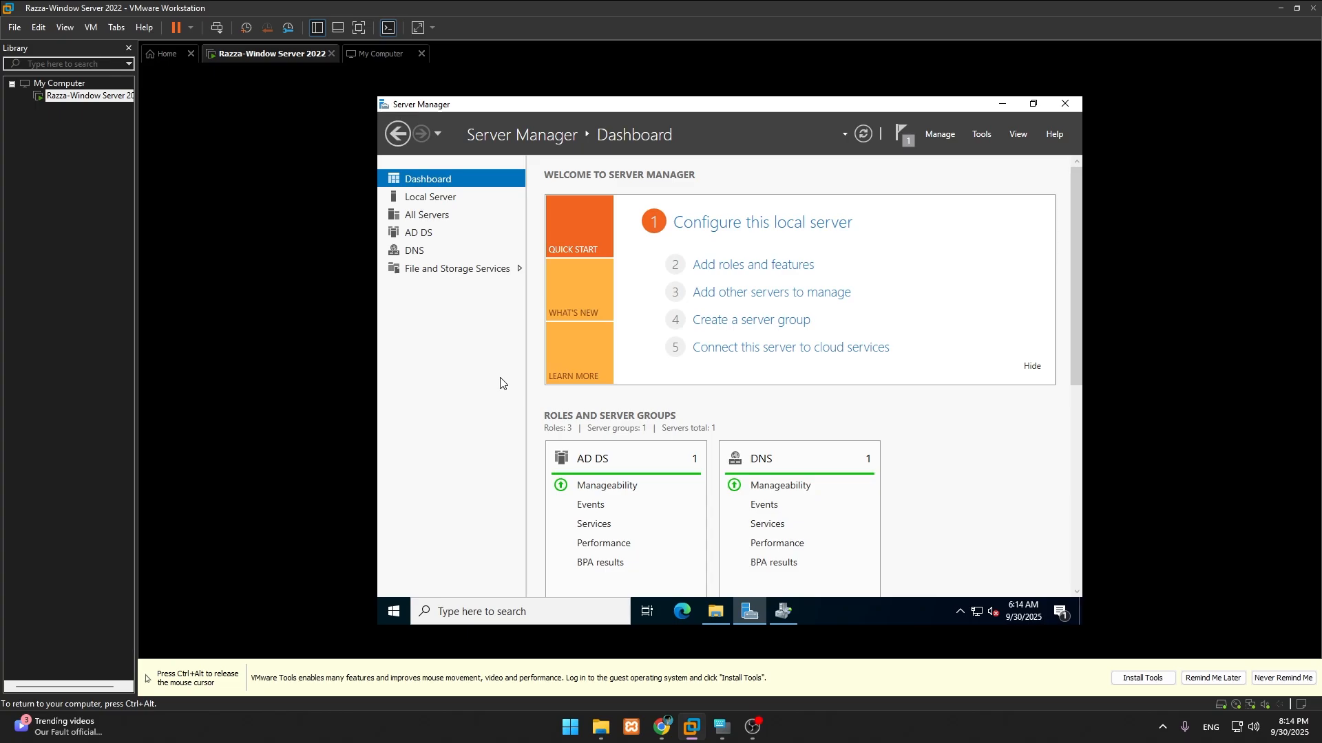
pyautogui.click(1008, 107)
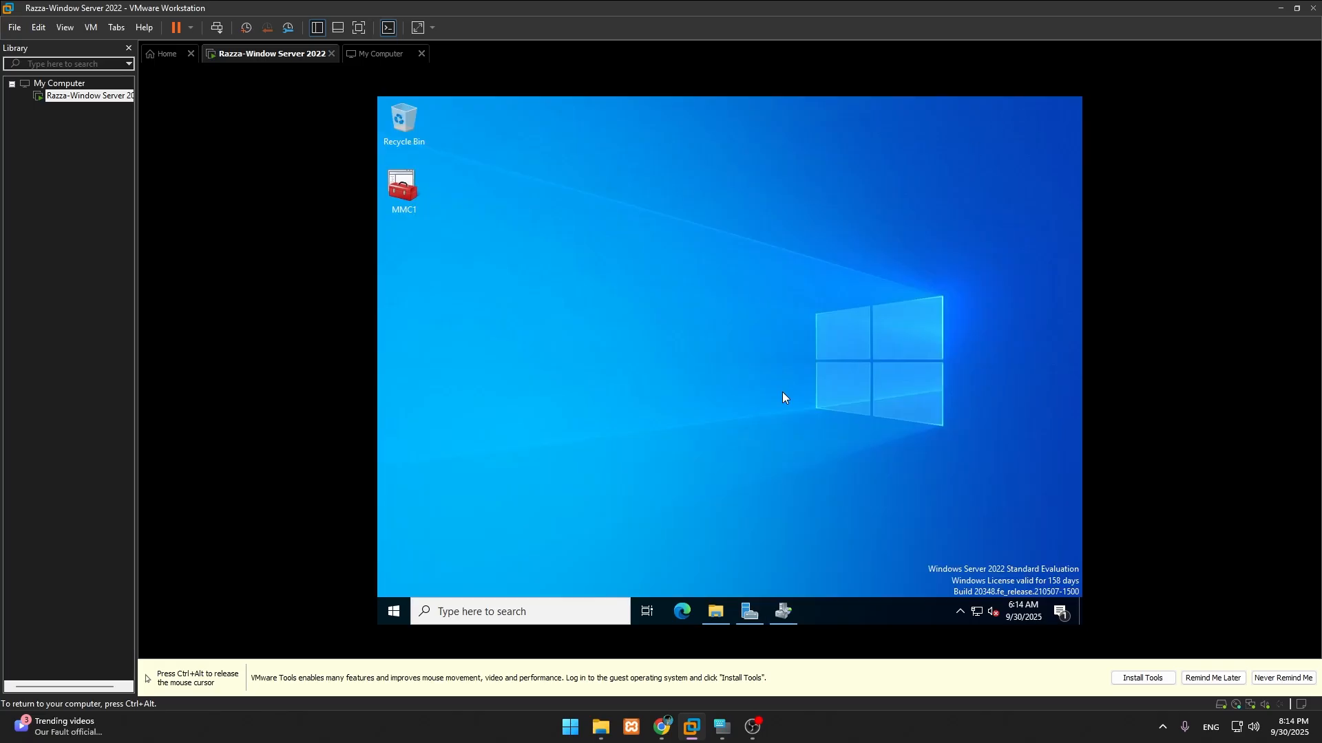
pyautogui.click(716, 611)
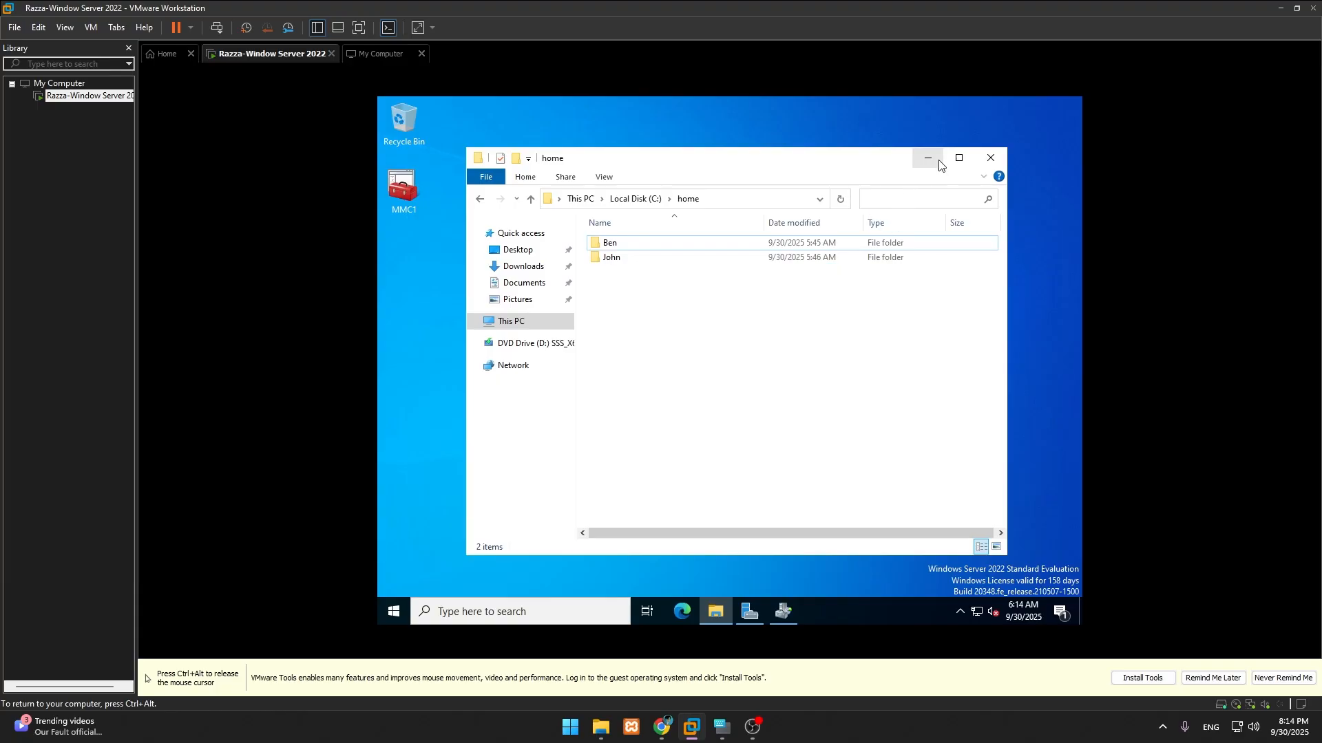
pyautogui.click(959, 158)
pyautogui.click(392, 143)
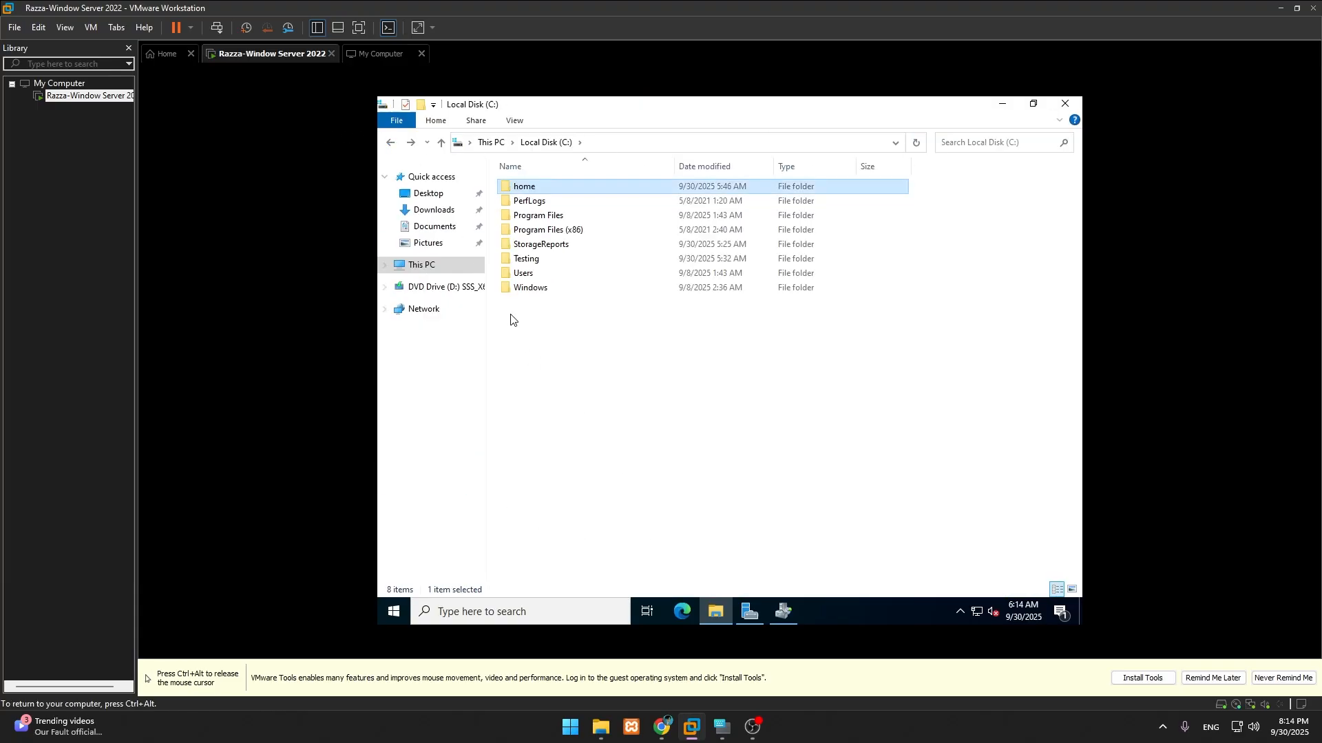
pyautogui.doubleClick(547, 260)
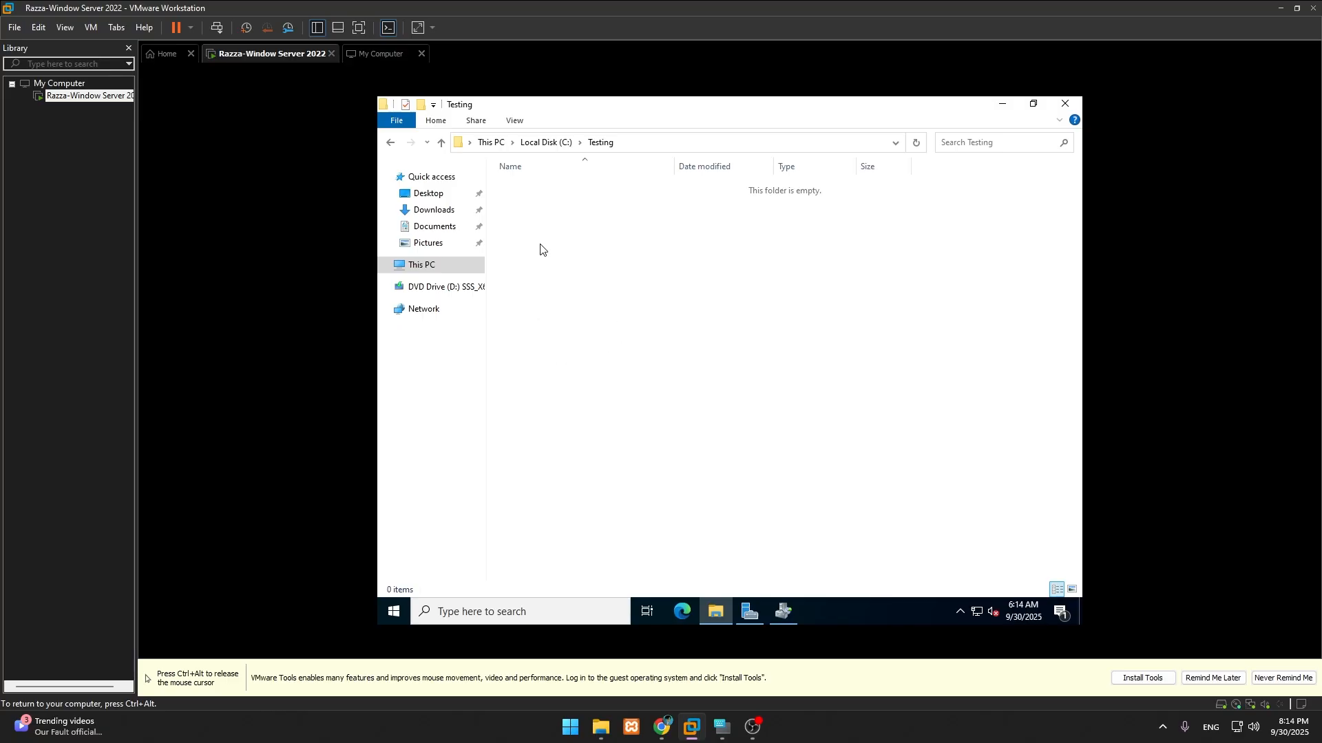
pyautogui.rightClick(577, 237)
pyautogui.click(534, 228)
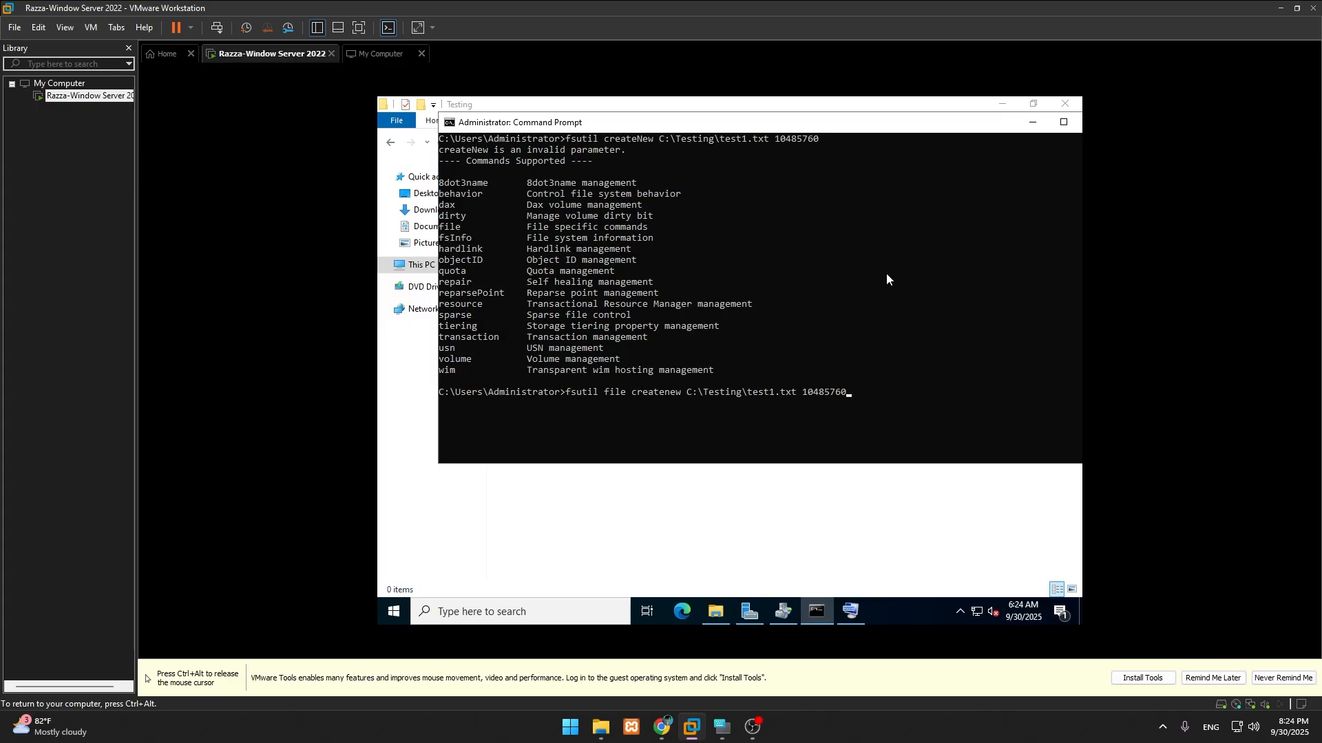
# Run fsutil file createnew C:\Testing\test1.txt 10485760 in Command Prompt and check the test1 file in C:\Testing
pyautogui.press('Return')
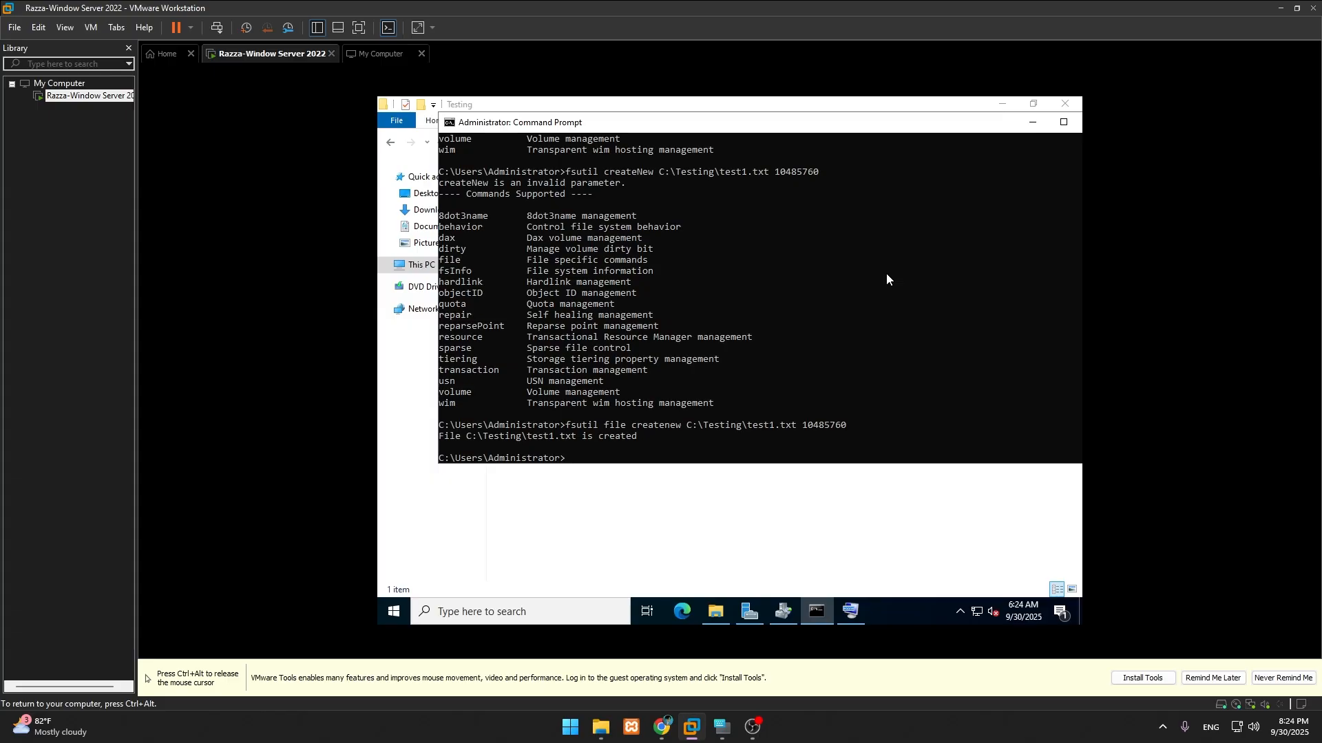
pyautogui.click(1032, 122)
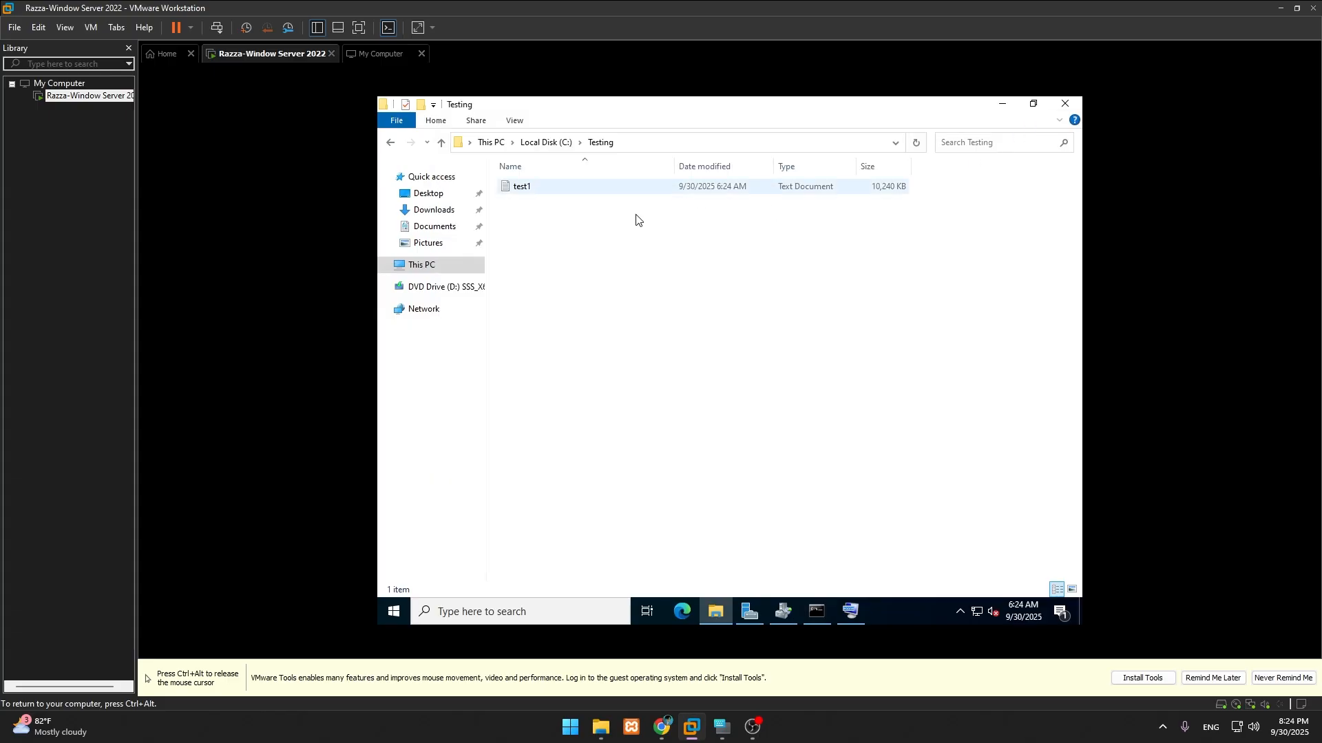
pyautogui.click(540, 186)
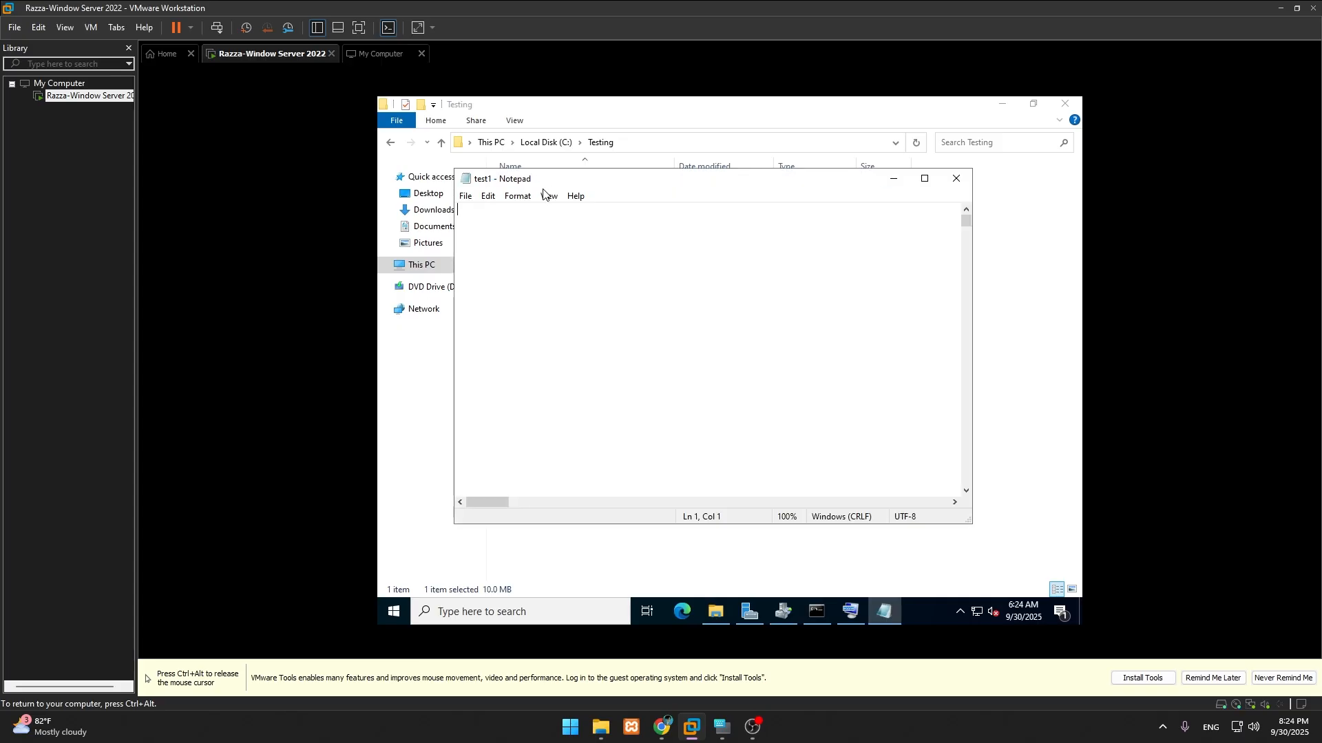
pyautogui.click(957, 177)
pyautogui.press('F2')
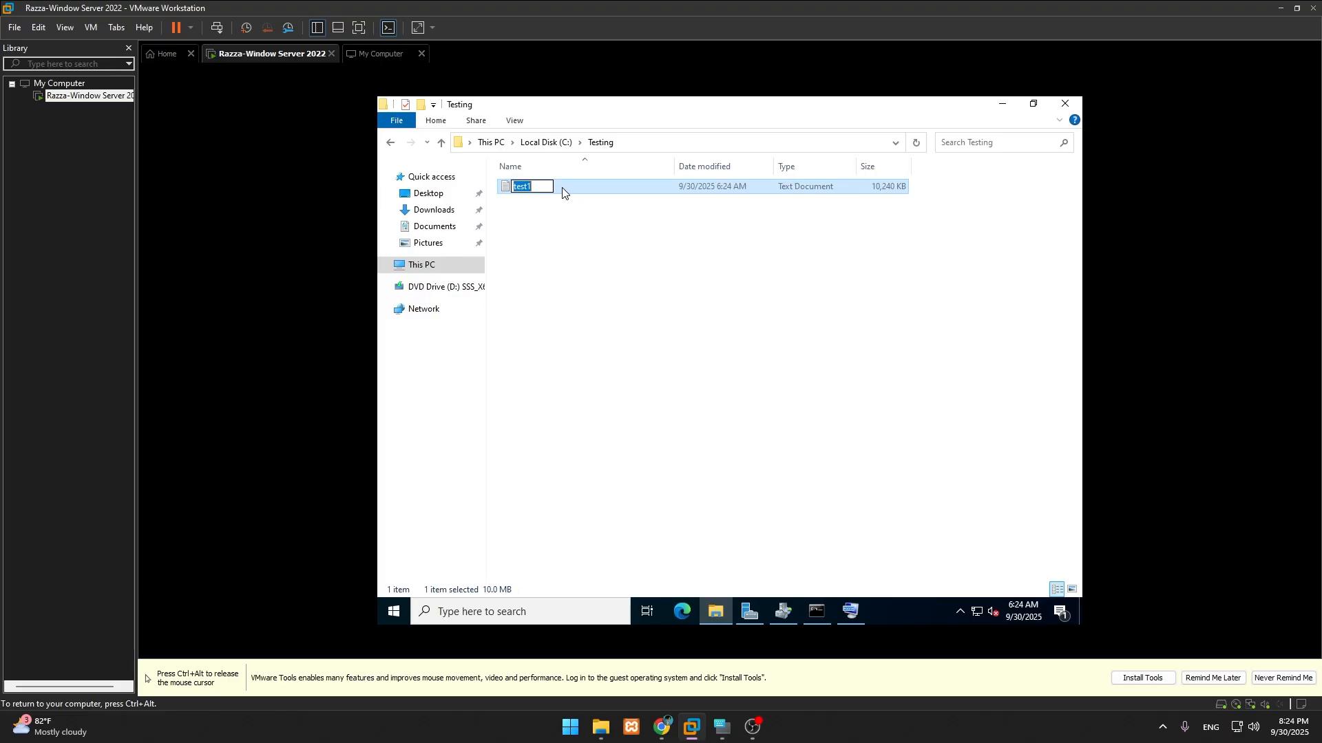
pyautogui.press('Return')
# Paste four copies of the test1 file into C:\Testing and look over the files
pyautogui.click(563, 241)
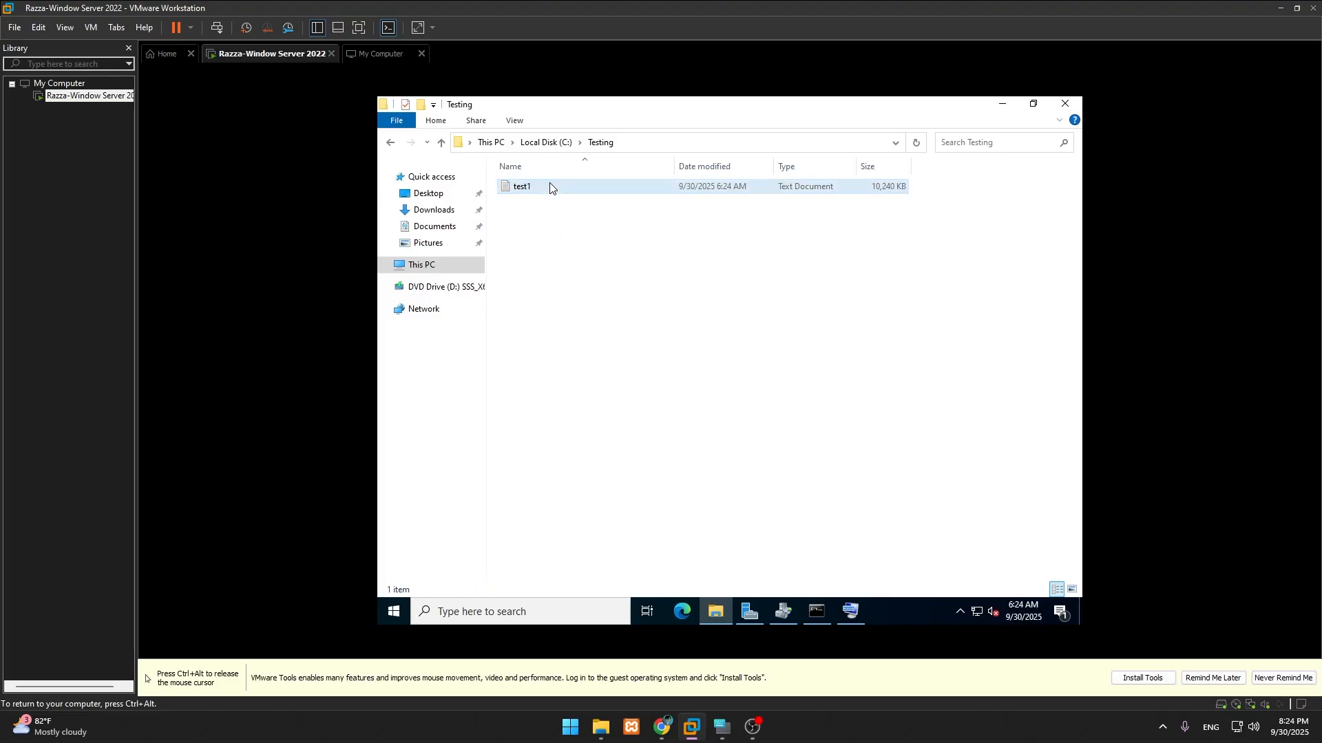
pyautogui.hotkey('ctrl', 'v')
pyautogui.click(546, 245)
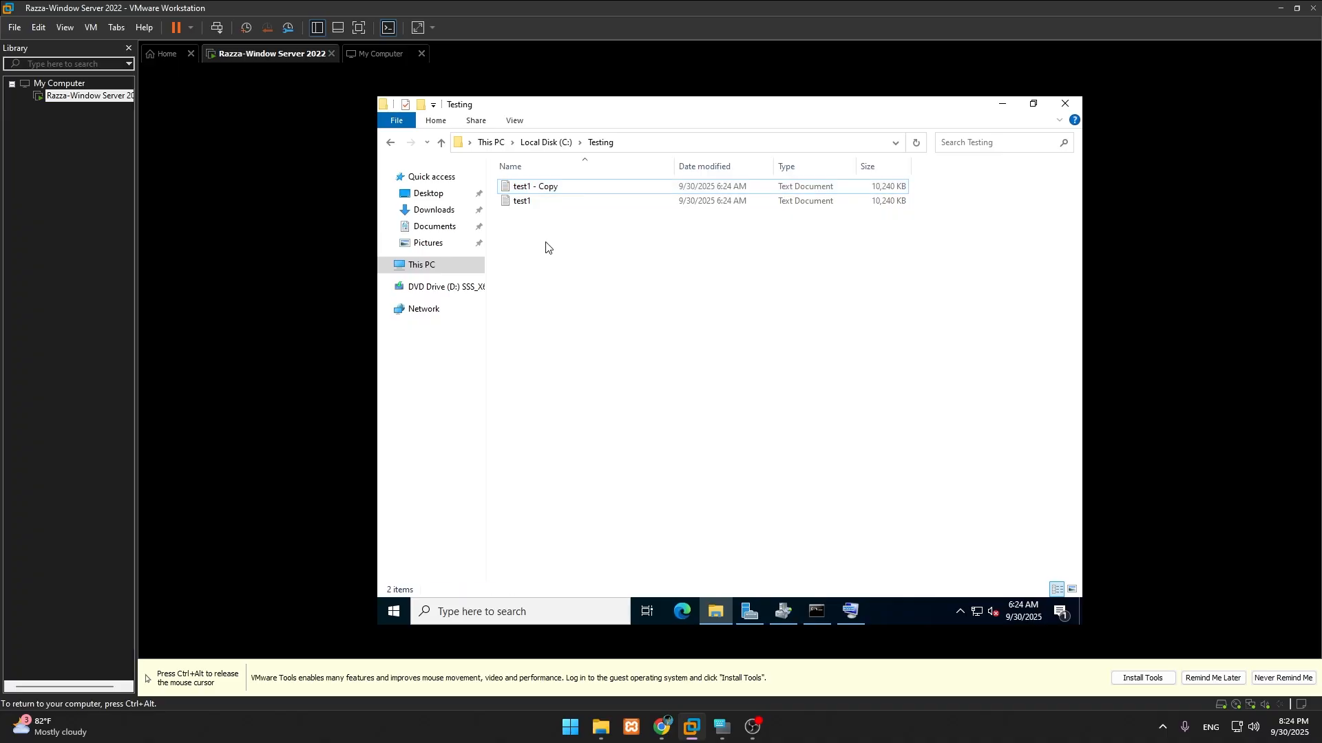
pyautogui.hotkey('ctrl', 'v')
pyautogui.hotkey('ctrl', 'v')
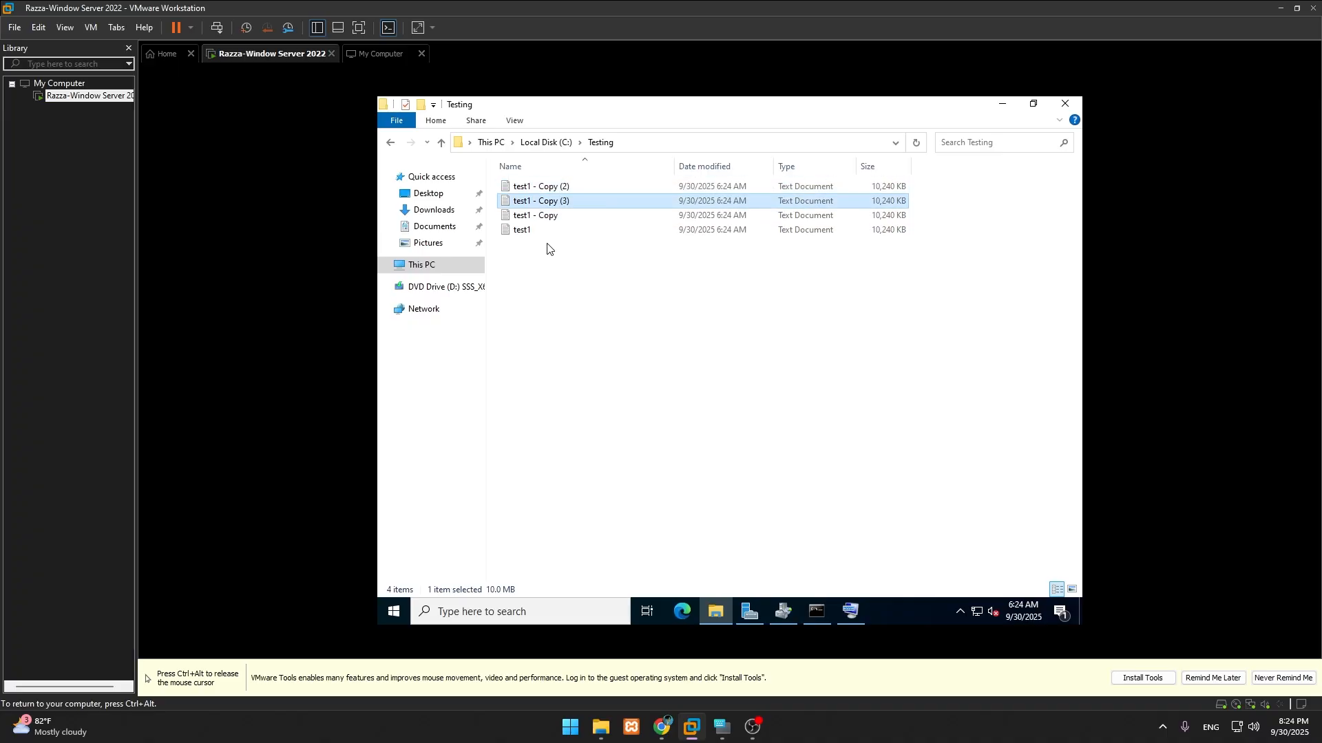
pyautogui.hotkey('ctrl', 'v')
pyautogui.click(544, 243)
pyautogui.click(550, 228)
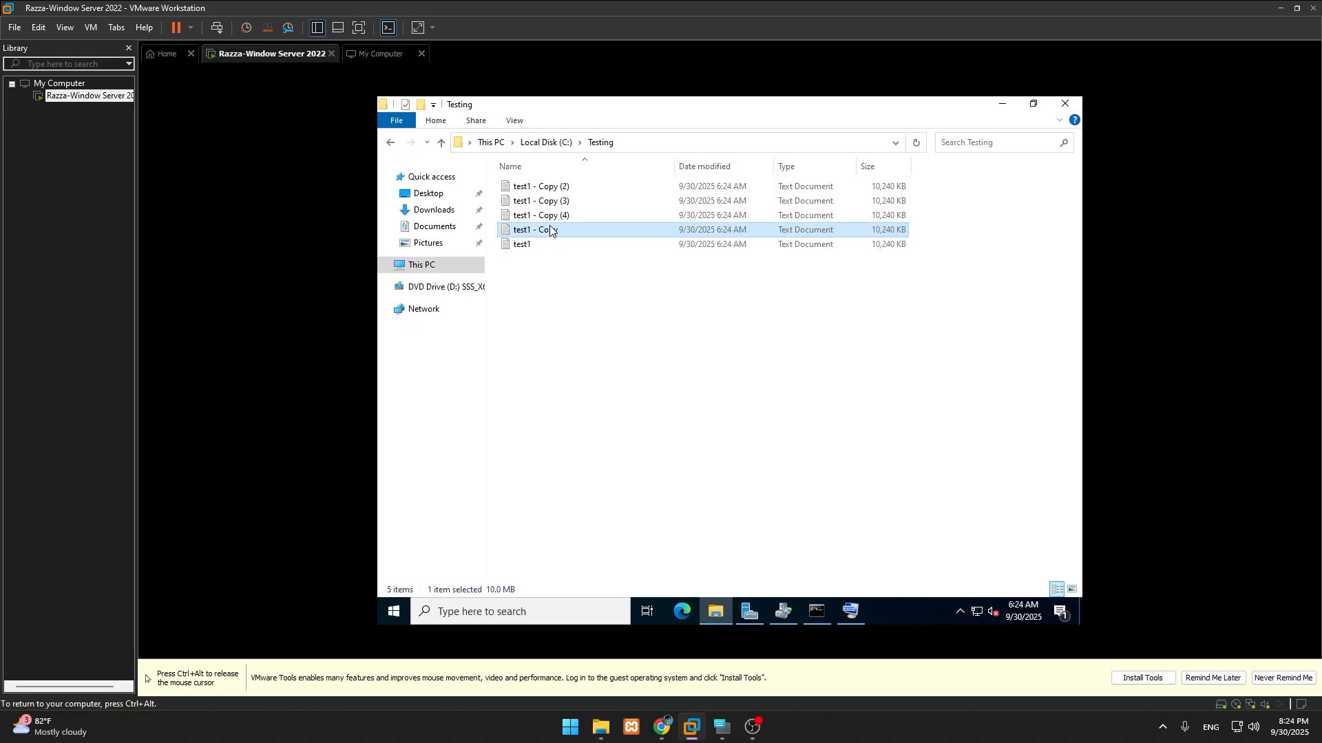
pyautogui.click(551, 215)
pyautogui.click(551, 201)
pyautogui.click(551, 186)
pyautogui.click(565, 282)
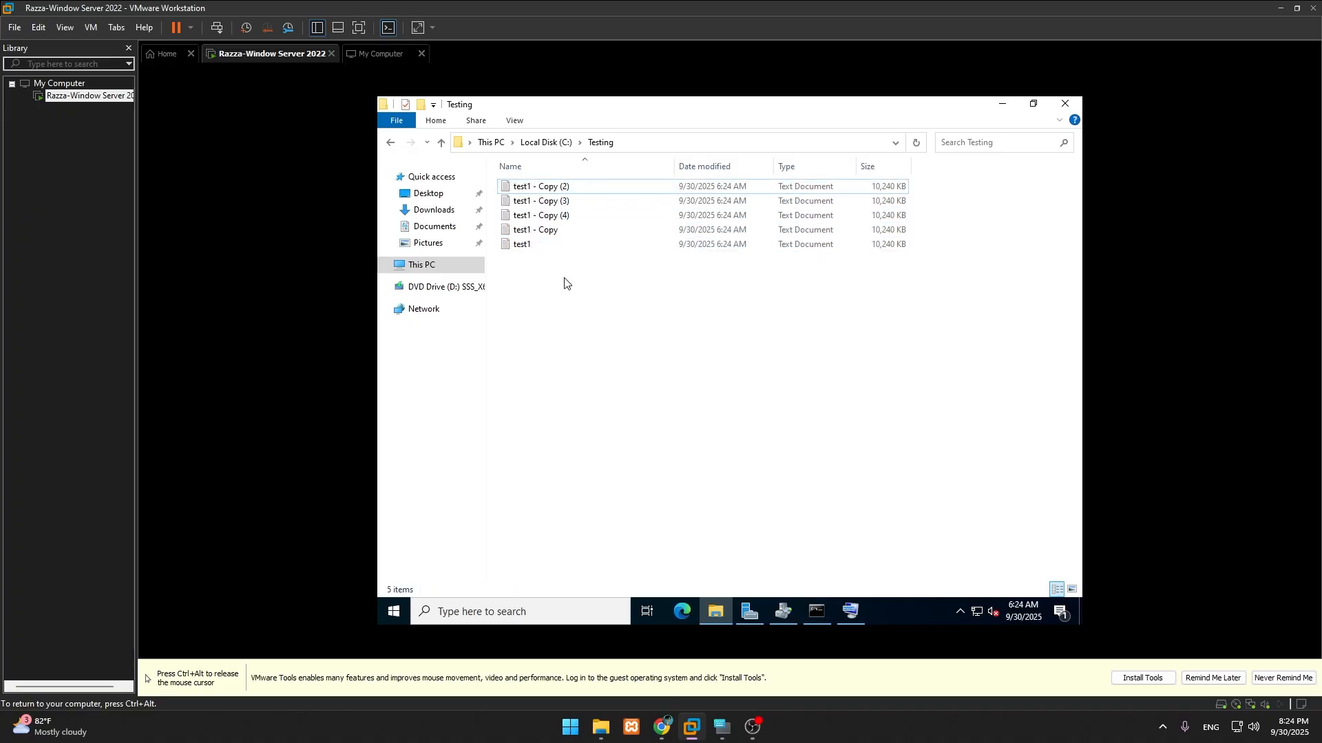
# Paste four more copies of test1 into C:\Testing, try a fifth to test the quota limit, and cancel that copy
pyautogui.hotkey('ctrl', 'v')
pyautogui.hotkey('ctrl', 'v')
pyautogui.hotkey('ctrl', 'v')
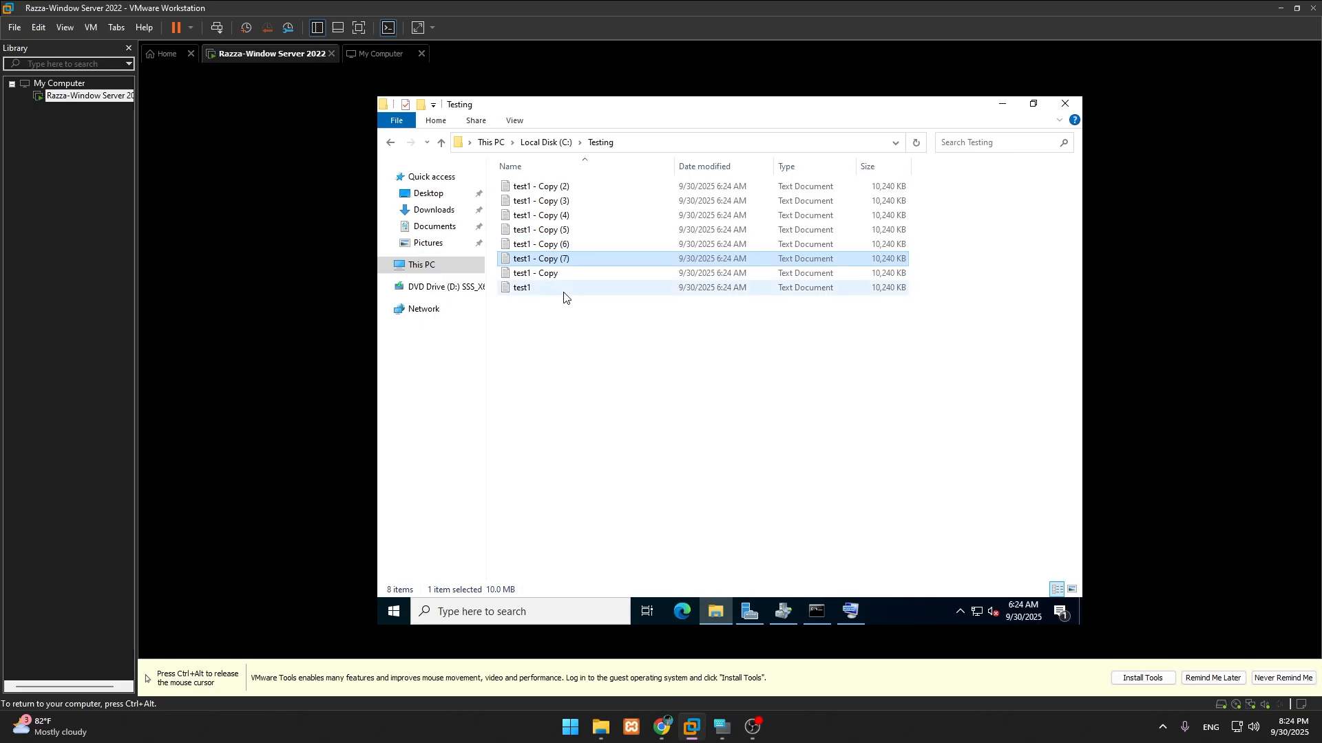
pyautogui.hotkey('ctrl', 'v')
pyautogui.hotkey('ctrl', 'v')
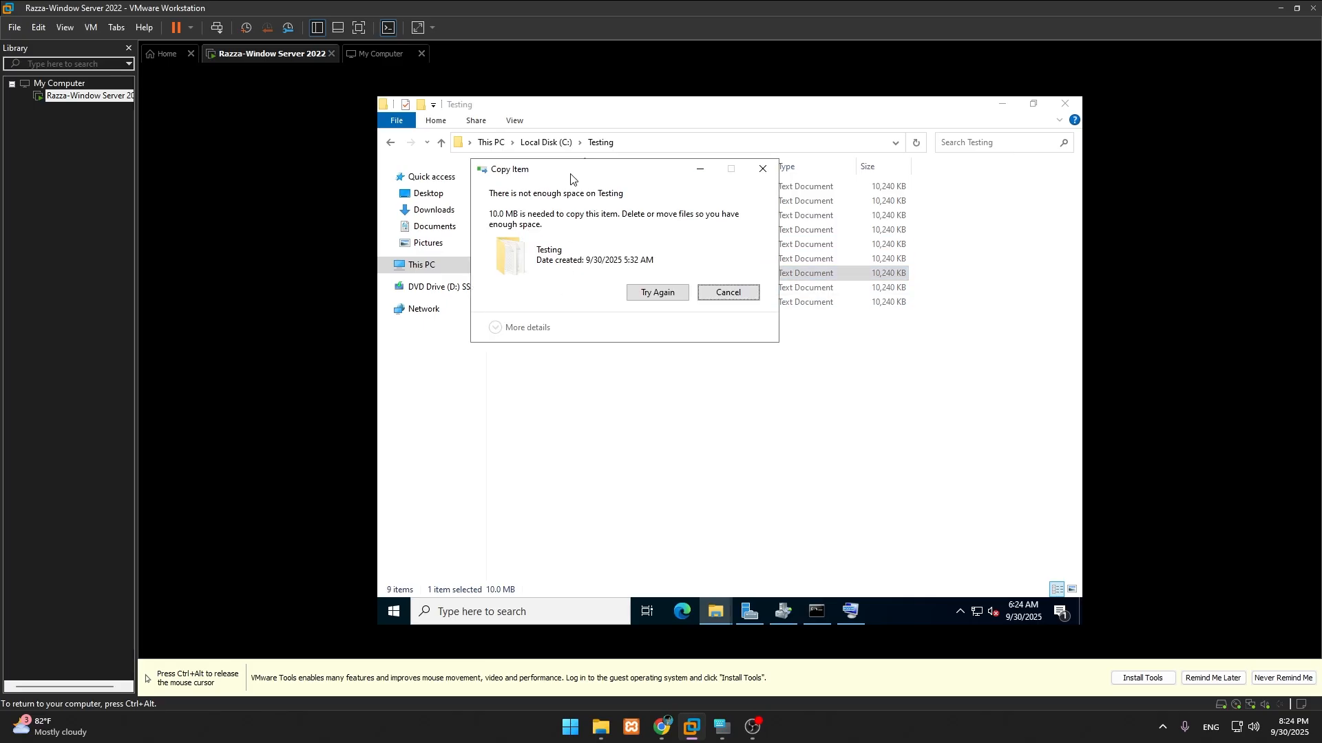
pyautogui.moveTo(551, 177); pyautogui.dragTo(567, 202)
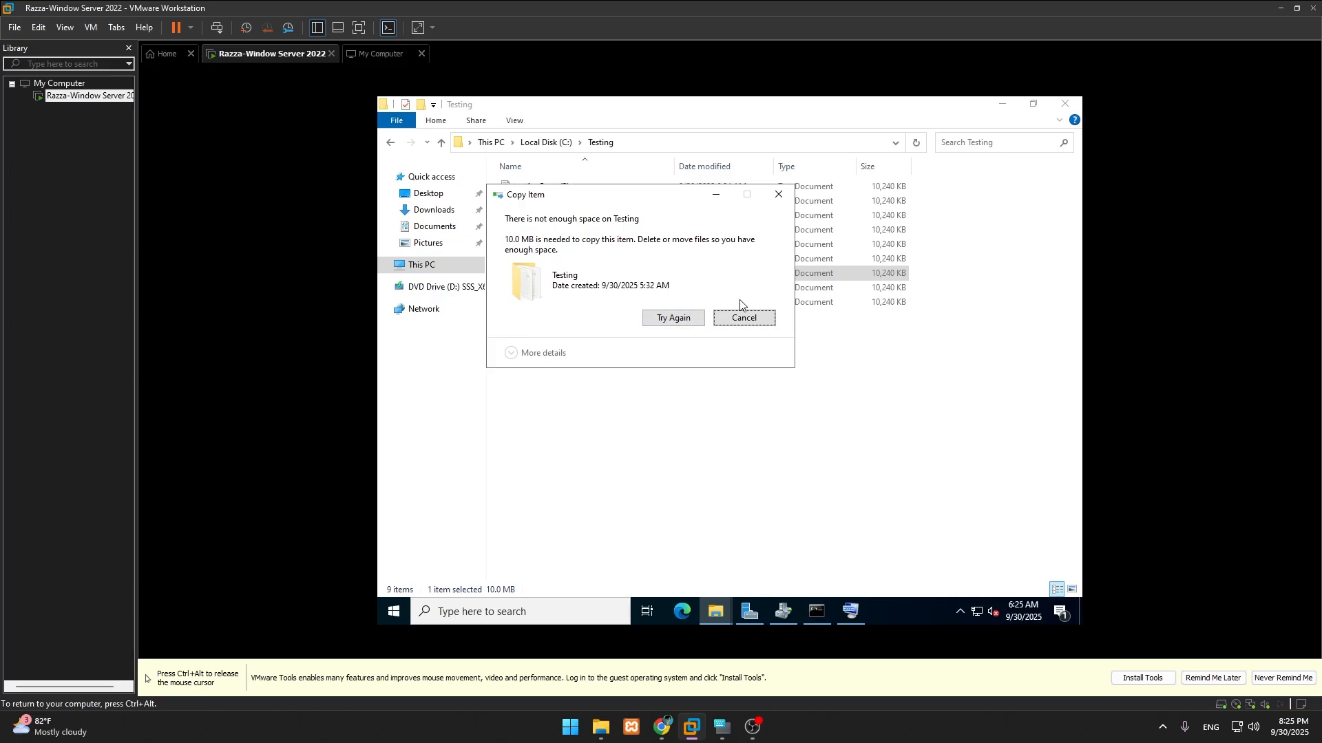
pyautogui.click(743, 317)
pyautogui.click(759, 385)
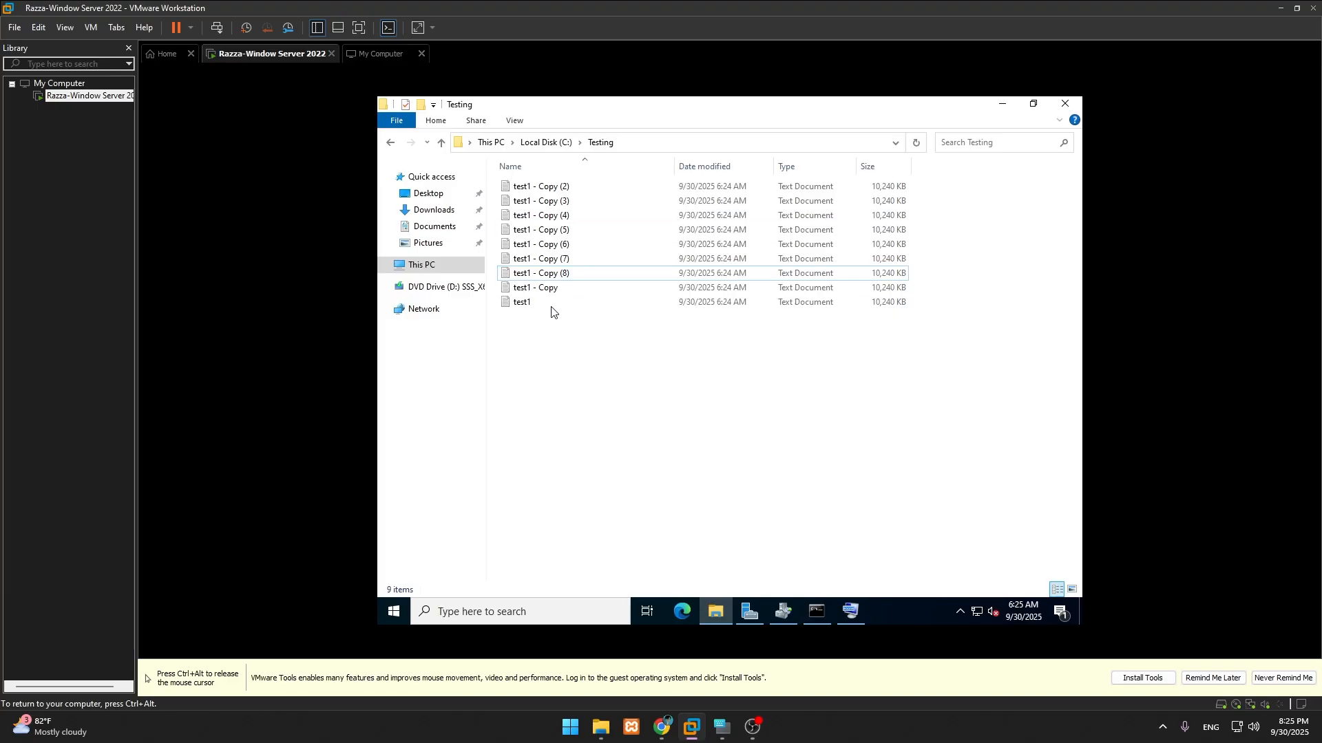
# Check the file screen's path in File Server Resource Manager and open the screened user folder under C:\home in File Explorer
pyautogui.press('BackSpace')
pyautogui.doubleClick(554, 188)
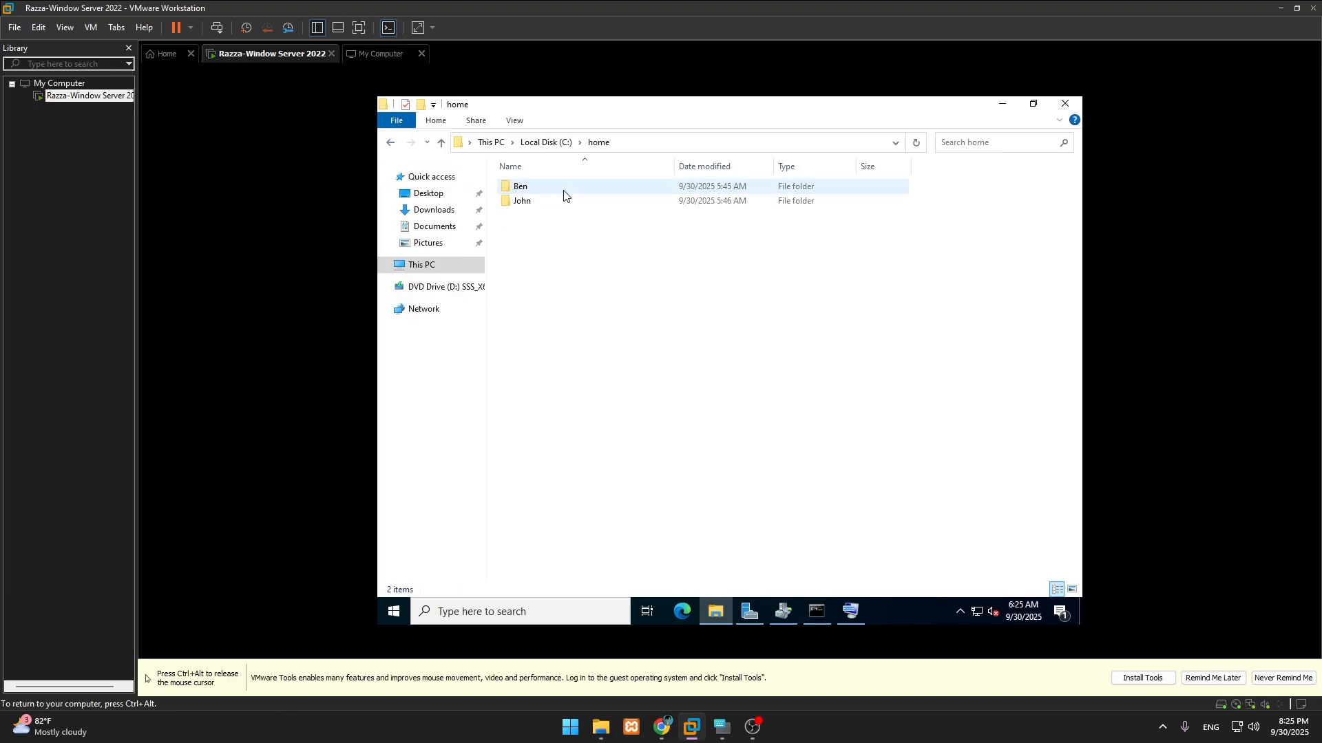
pyautogui.click(784, 611)
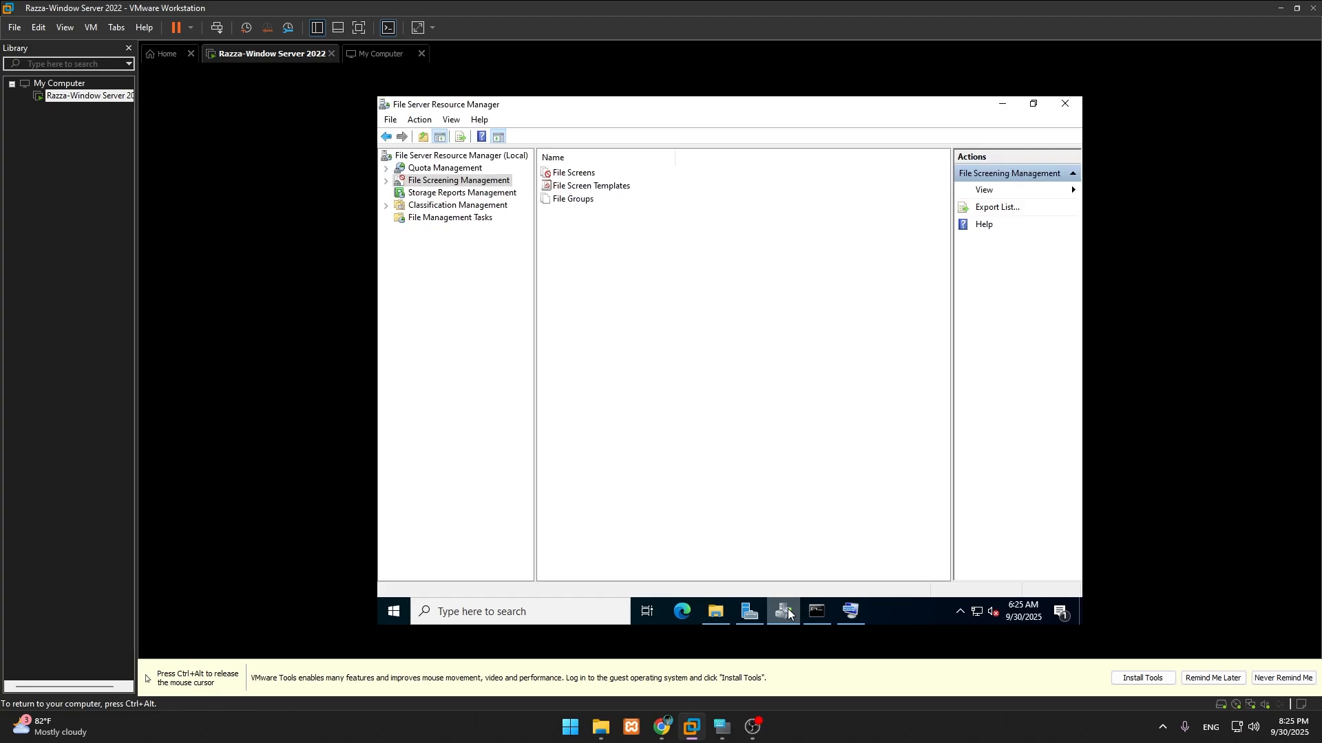
pyautogui.click(588, 174)
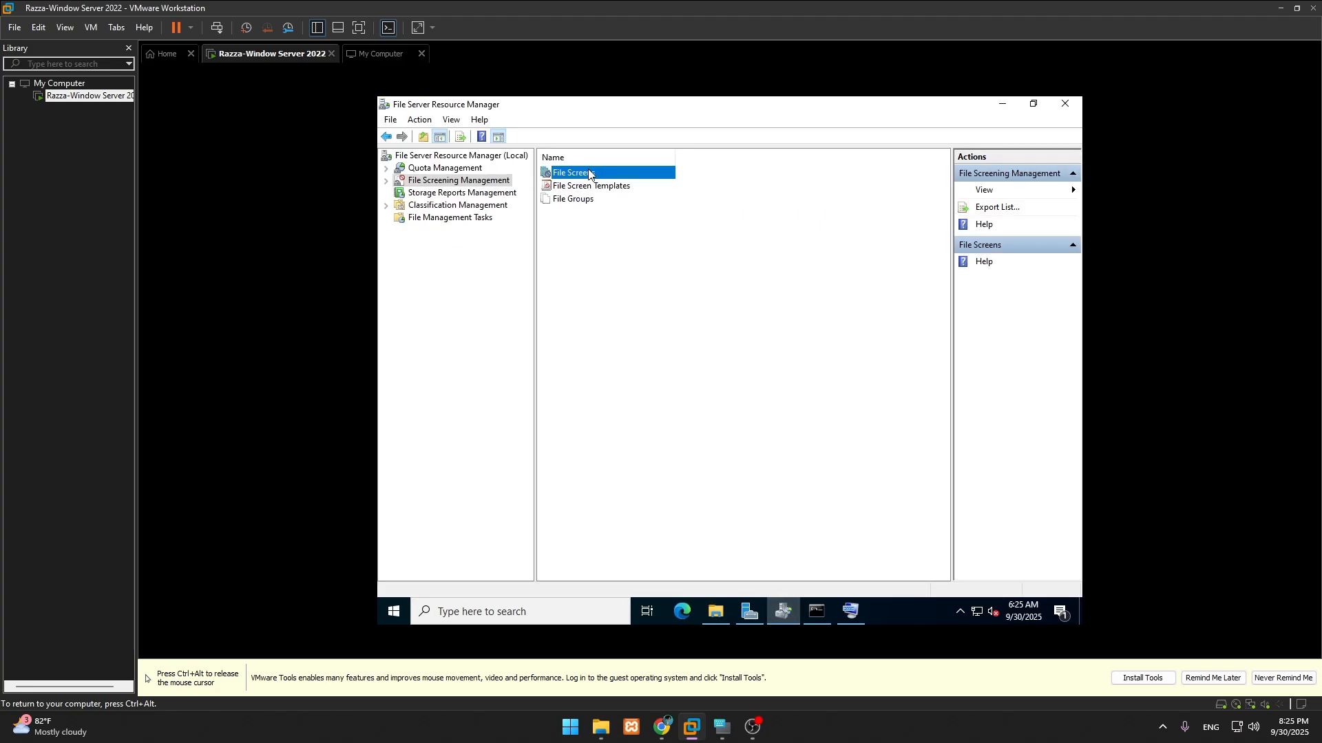
pyautogui.doubleClick(588, 174)
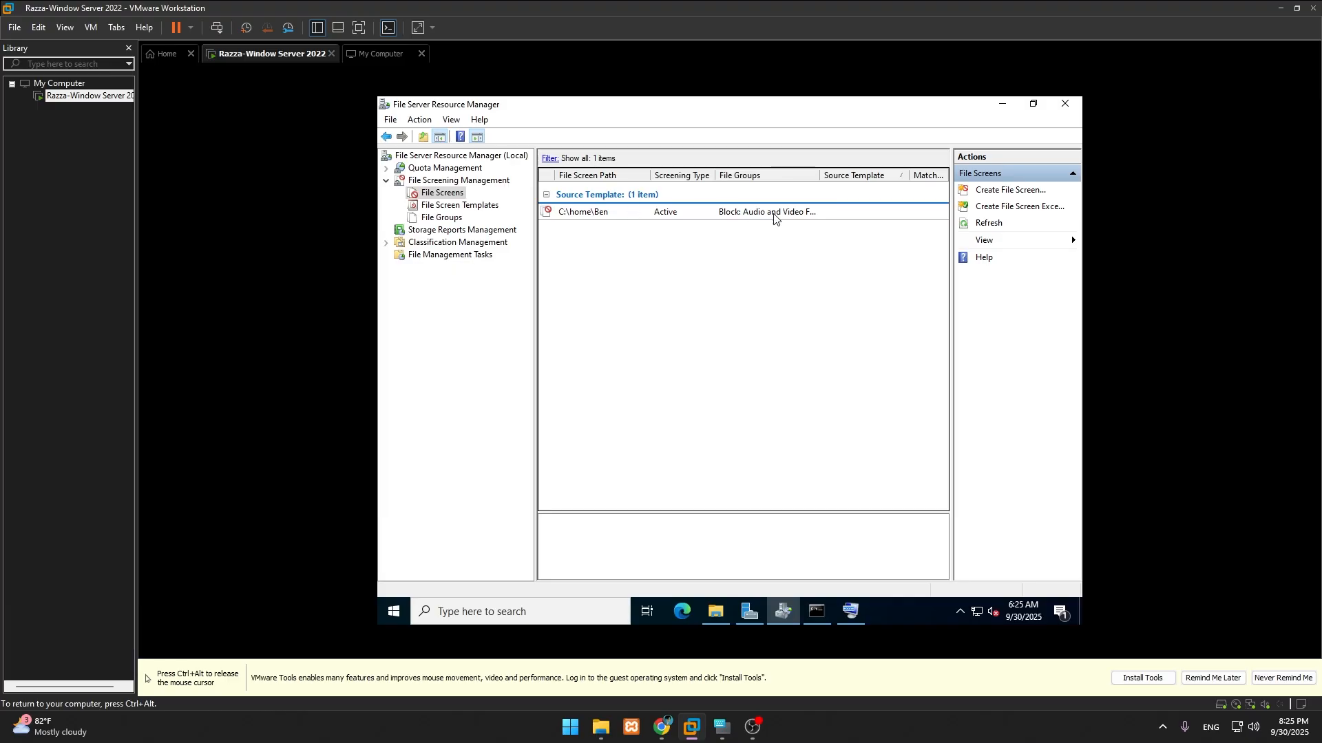
pyautogui.click(1003, 104)
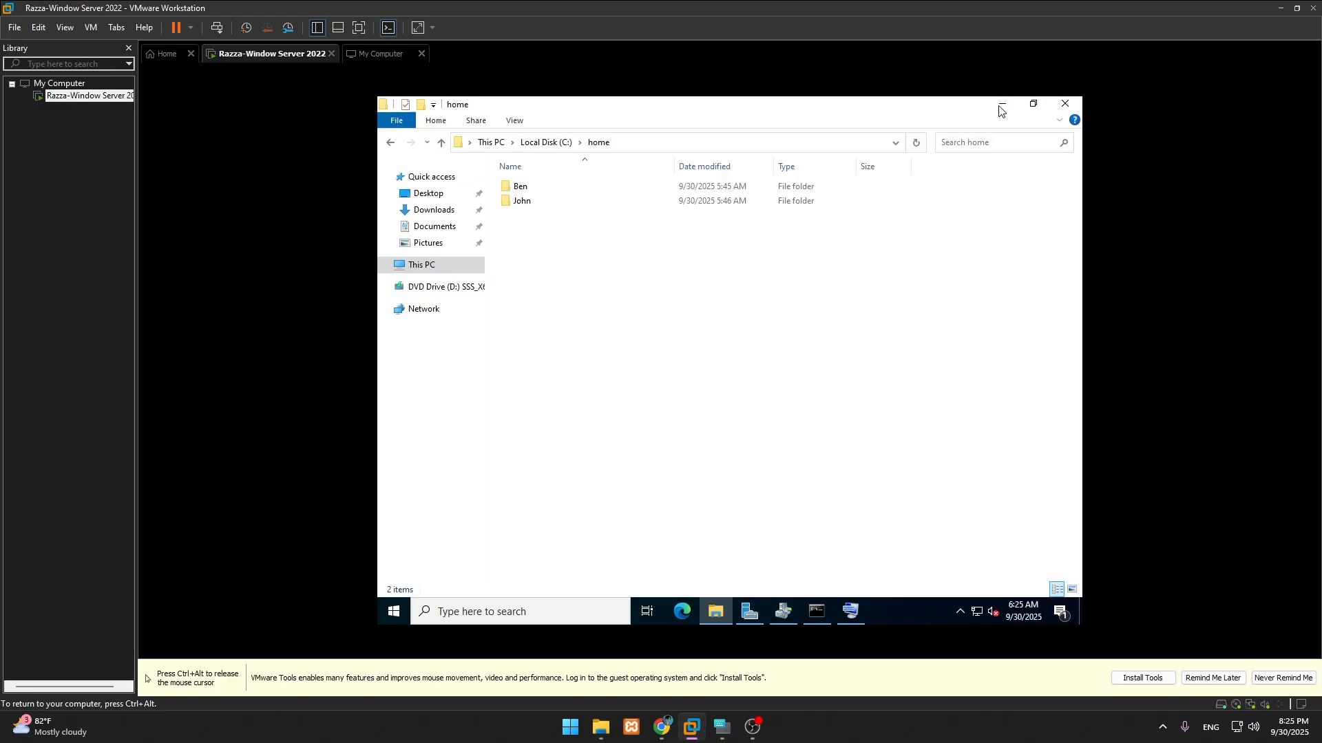
pyautogui.click(536, 191)
pyautogui.doubleClick(536, 191)
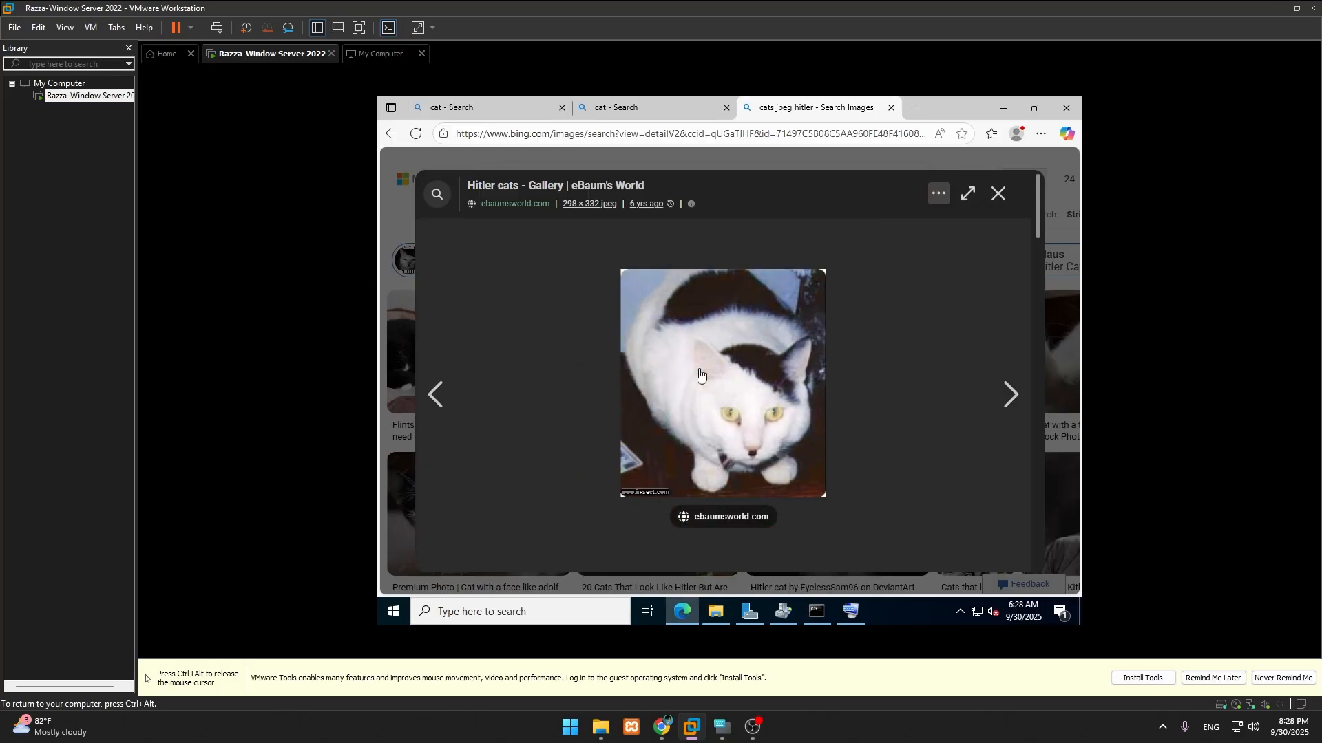
# Save the cat image open in Microsoft Edge to Downloads as the JPEG file 467823 and close the image view
pyautogui.rightClick(662, 331)
pyautogui.click(719, 370)
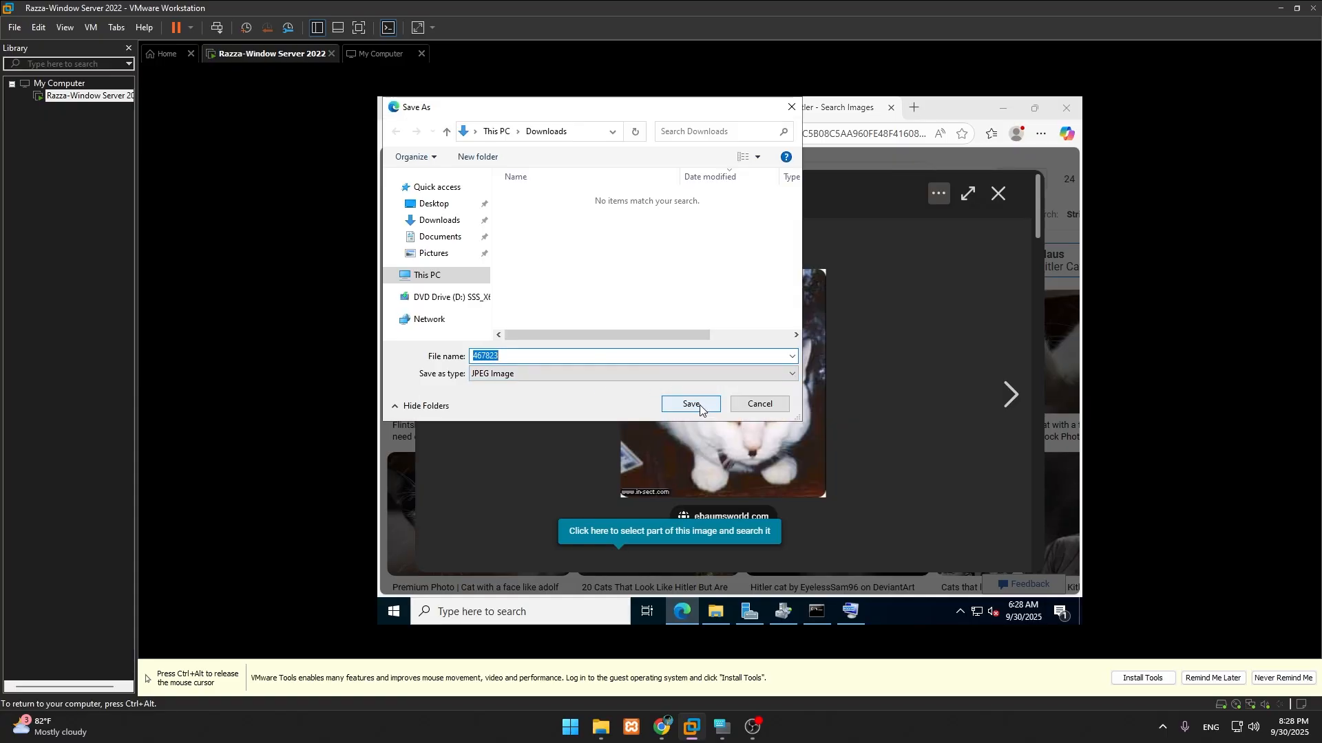
pyautogui.click(699, 405)
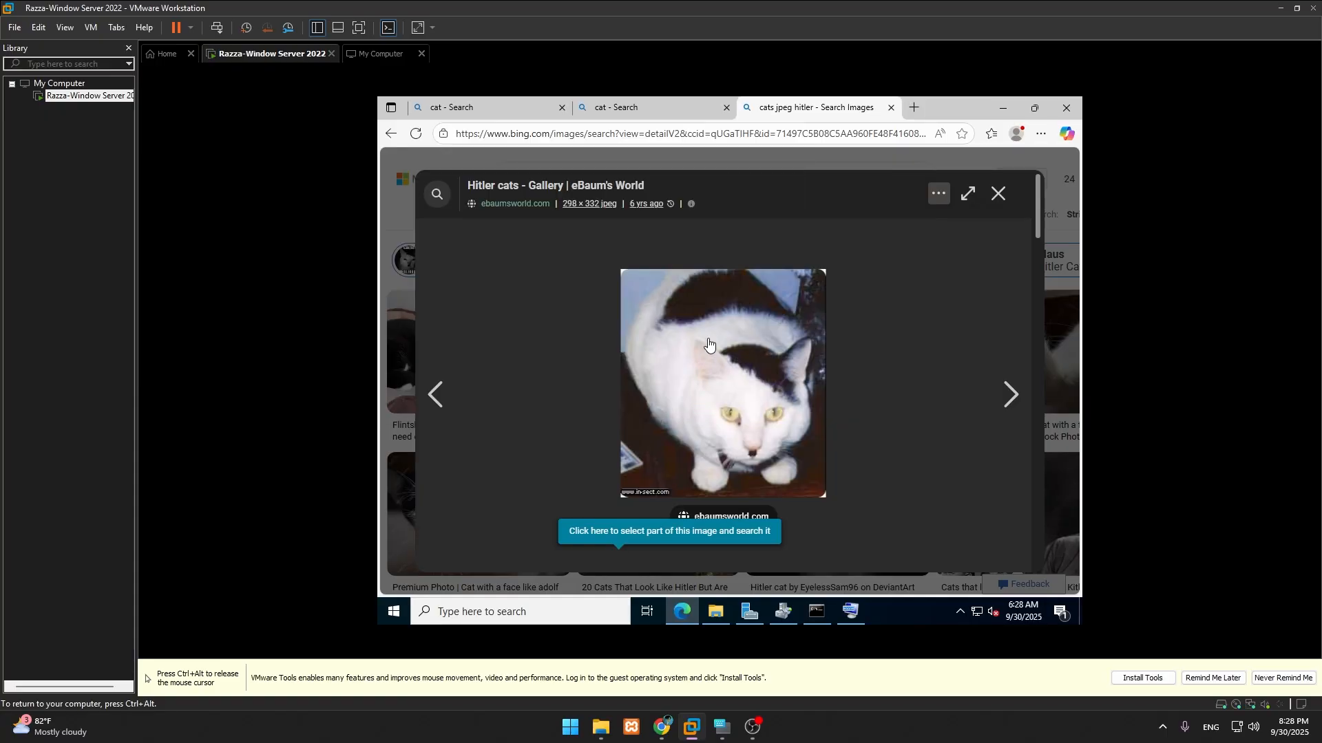
pyautogui.click(954, 376)
pyautogui.click(997, 199)
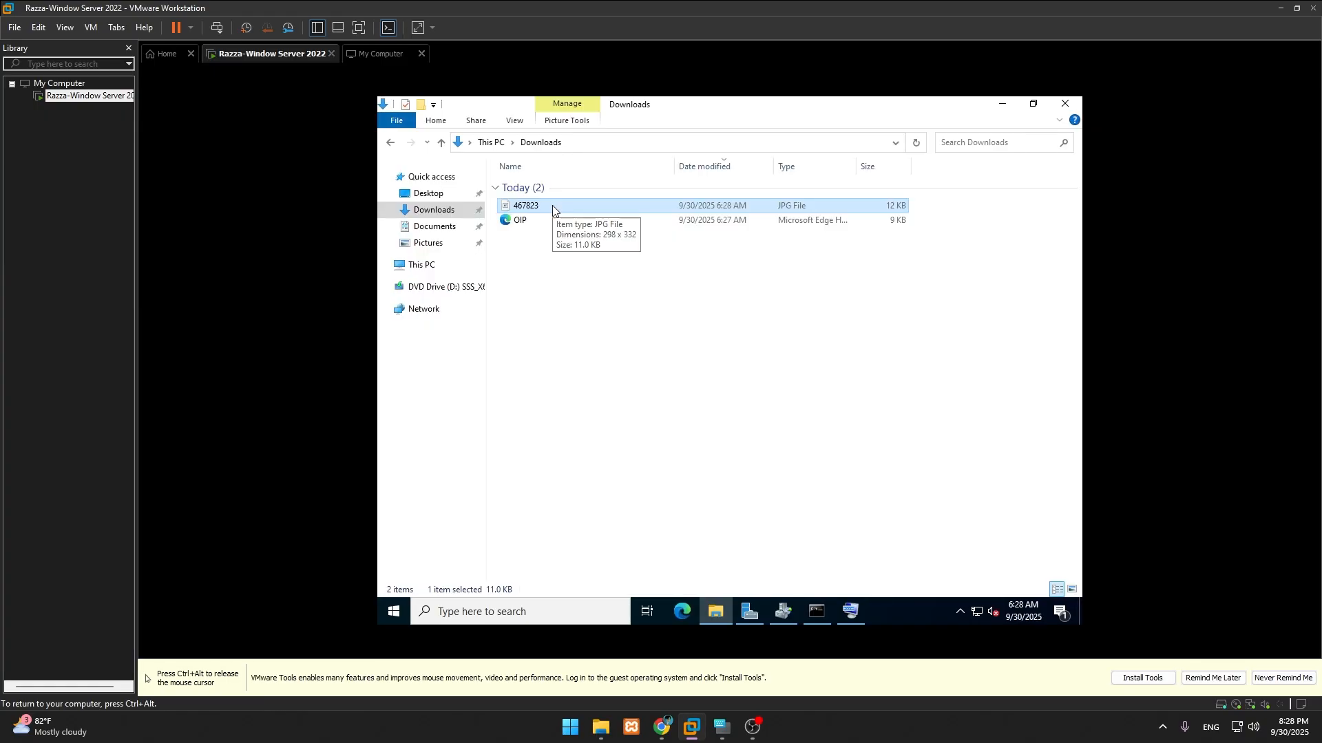
# Go from Downloads to the screened user folder under C:\home on Local Disk (C:)
pyautogui.click(451, 229)
pyautogui.click(421, 265)
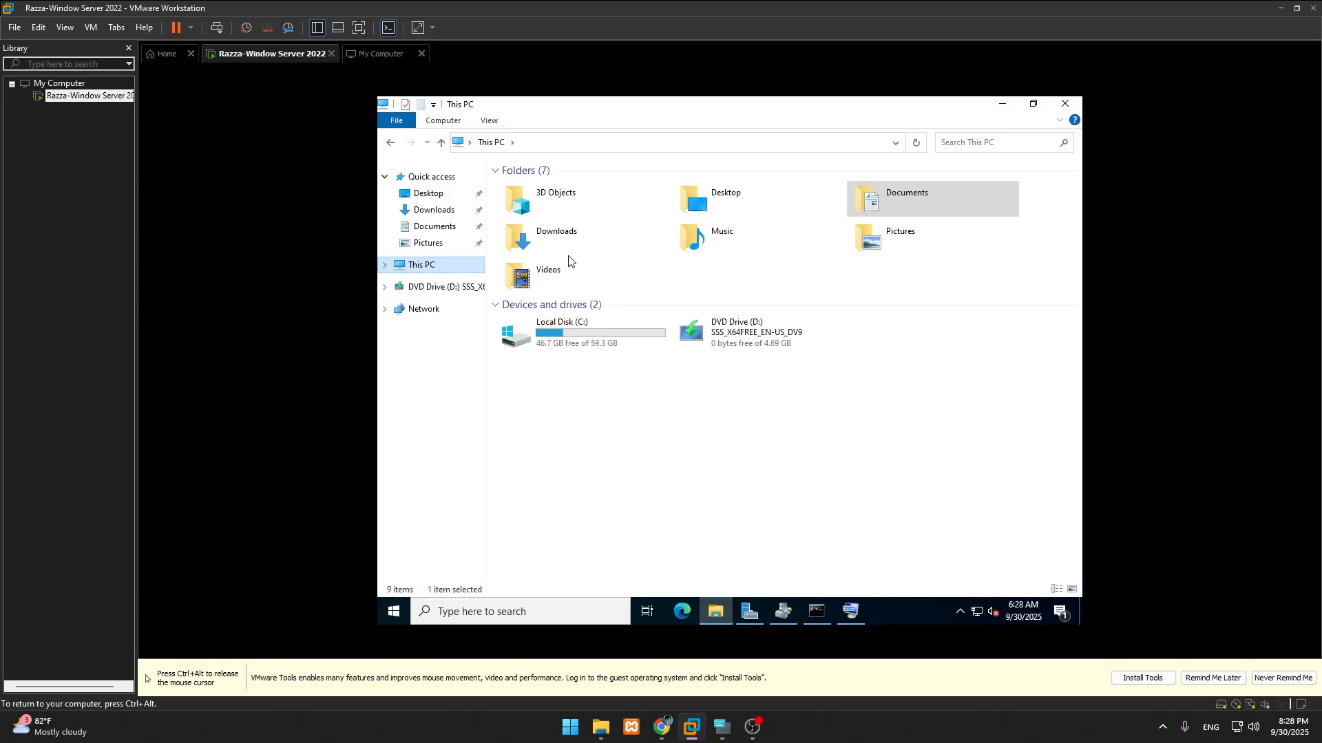
pyautogui.doubleClick(575, 332)
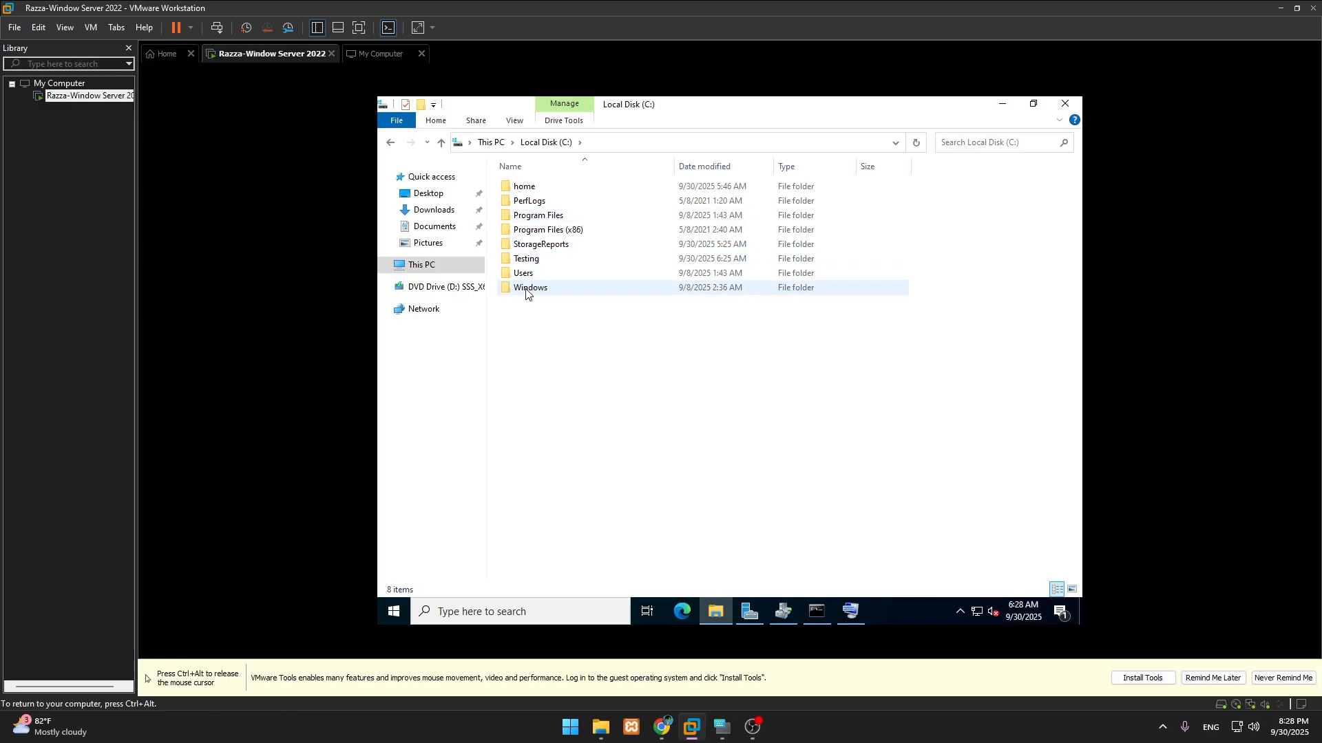
pyautogui.doubleClick(525, 187)
pyautogui.doubleClick(531, 186)
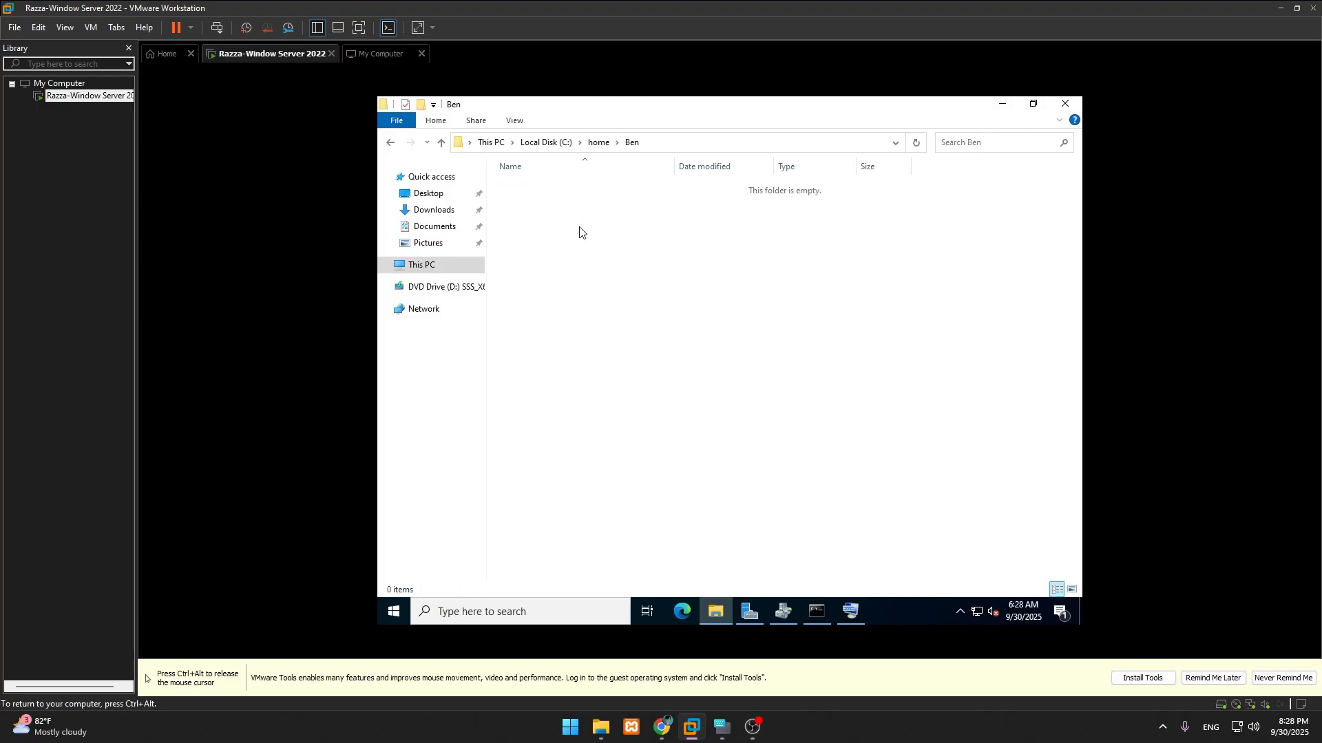
# Try to paste the 467823 image into the screened user folder to test the file screen, and dismiss the copy dialog
pyautogui.rightClick(557, 225)
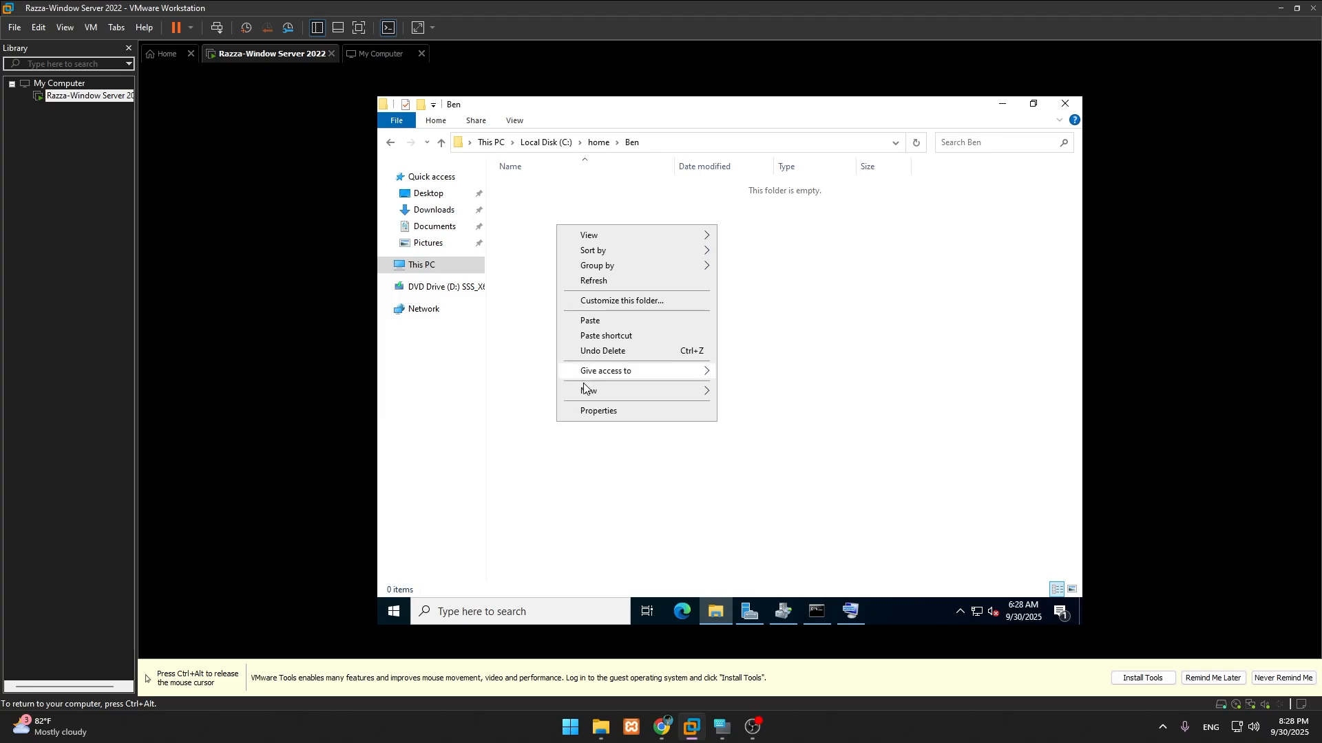
pyautogui.click(822, 309)
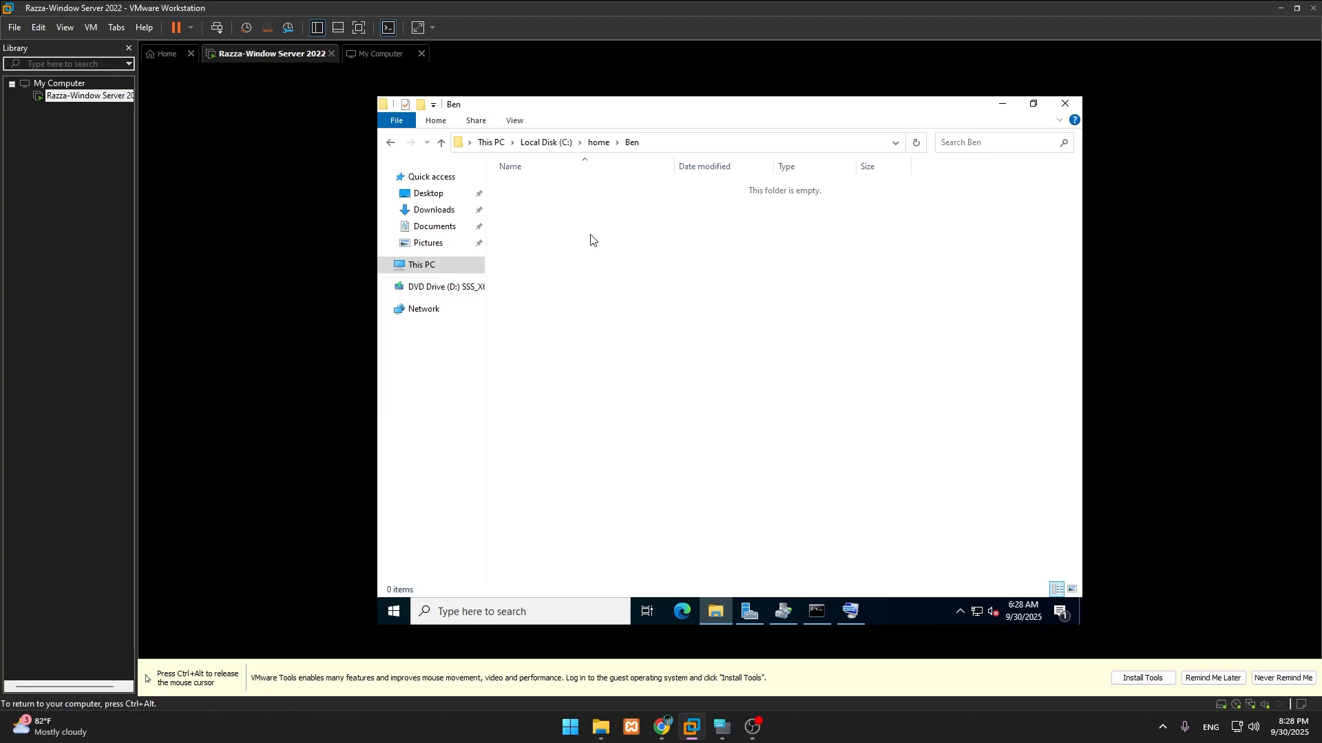
pyautogui.moveTo(696, 173); pyautogui.dragTo(602, 195)
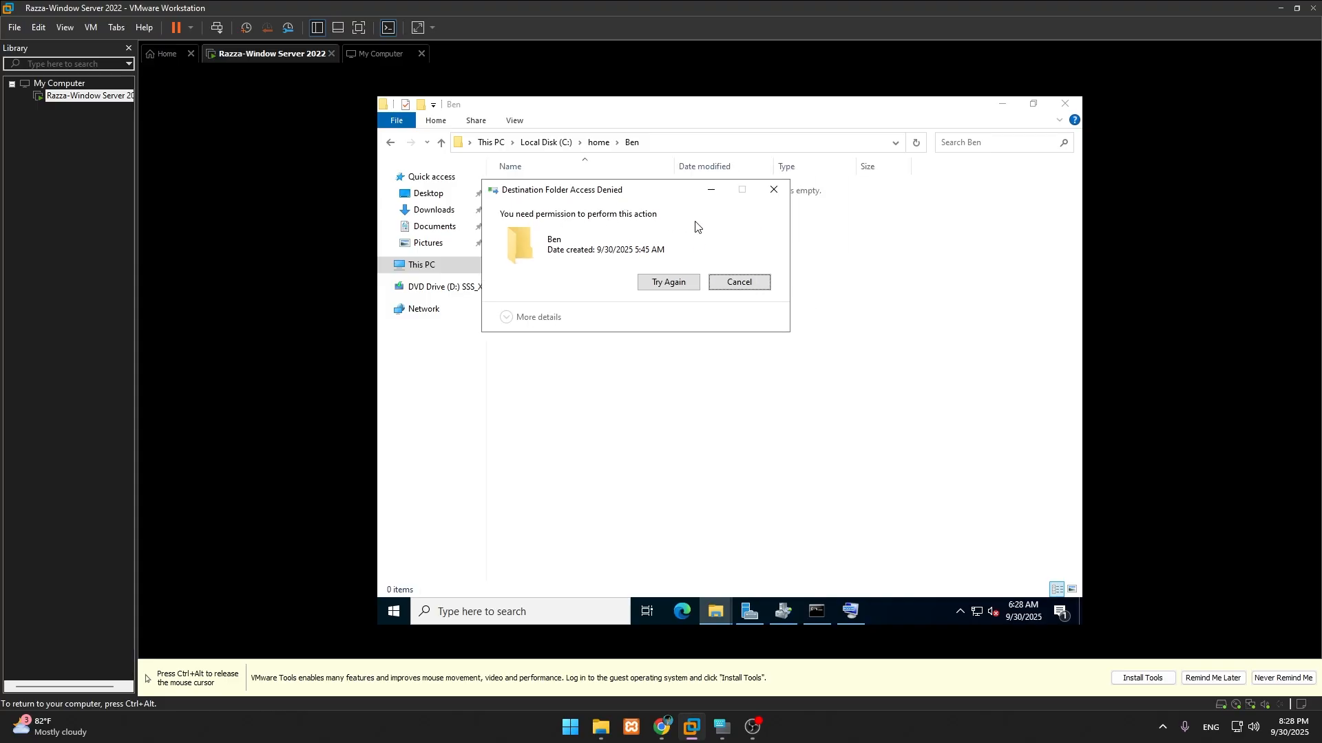
pyautogui.click(773, 195)
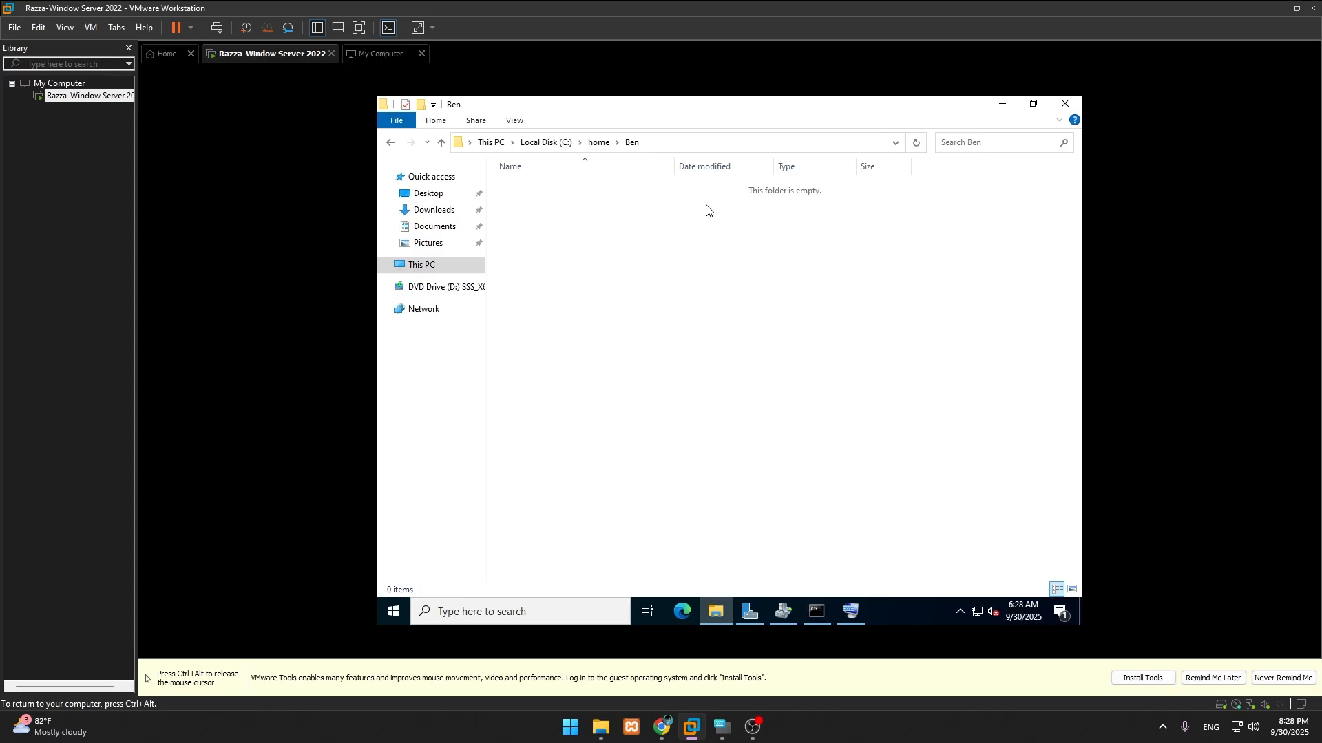